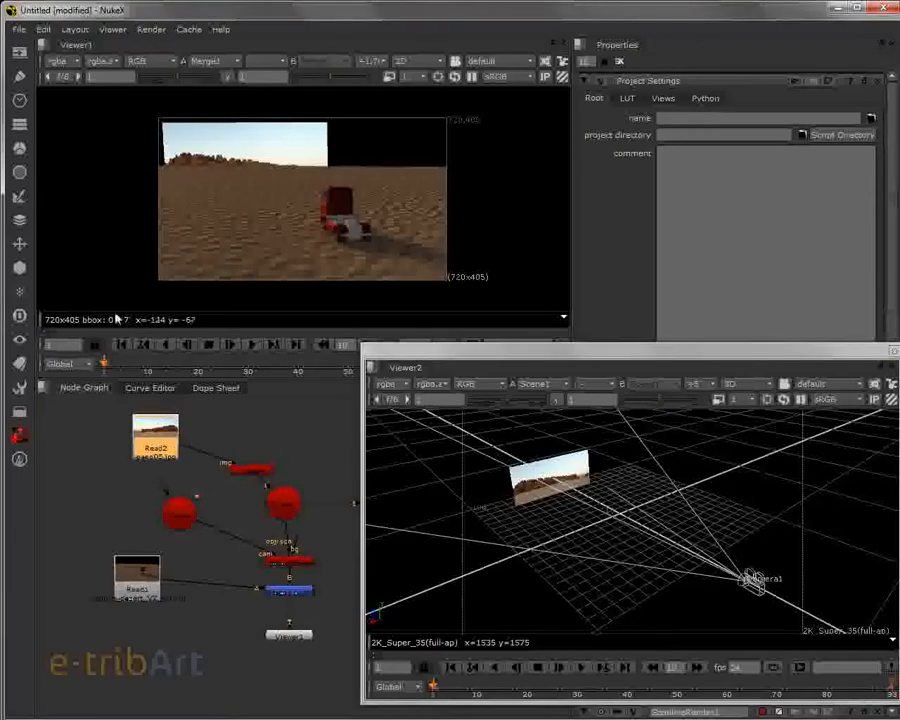
# Step: Add a Cylinder geometry node and connect it to the Scene node
pyautogui.click(19, 267)
pyautogui.moveTo(85, 287)
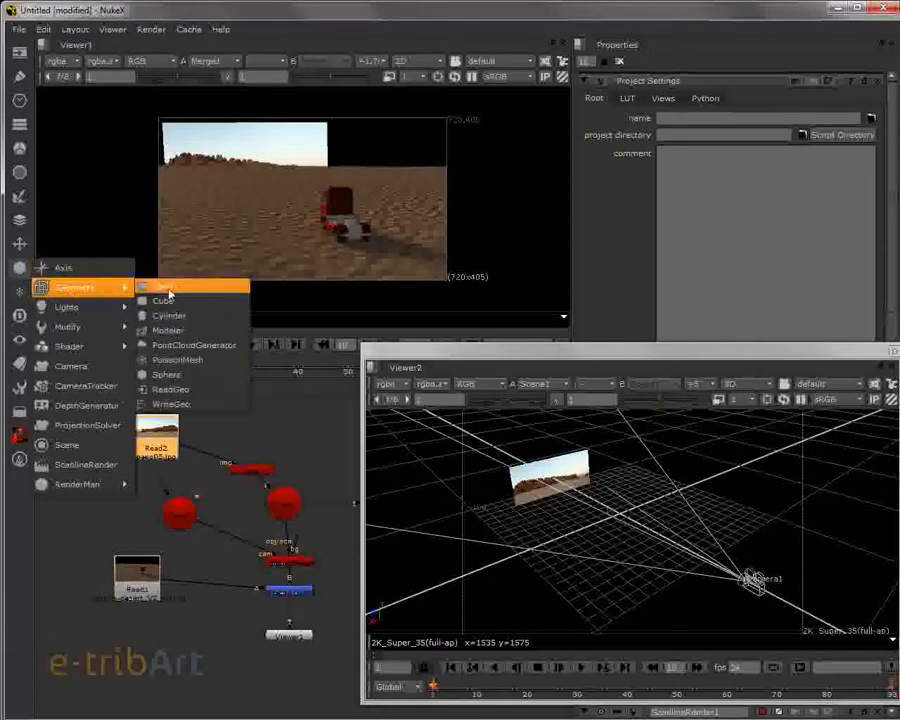
pyautogui.click(172, 316)
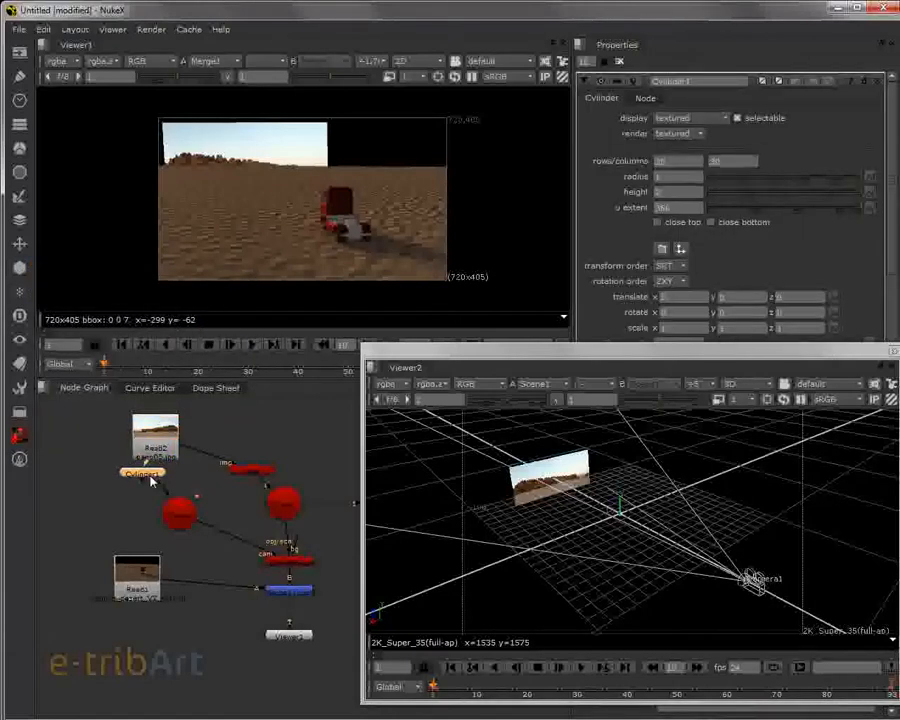
pyautogui.moveTo(140, 480); pyautogui.dragTo(287, 493)
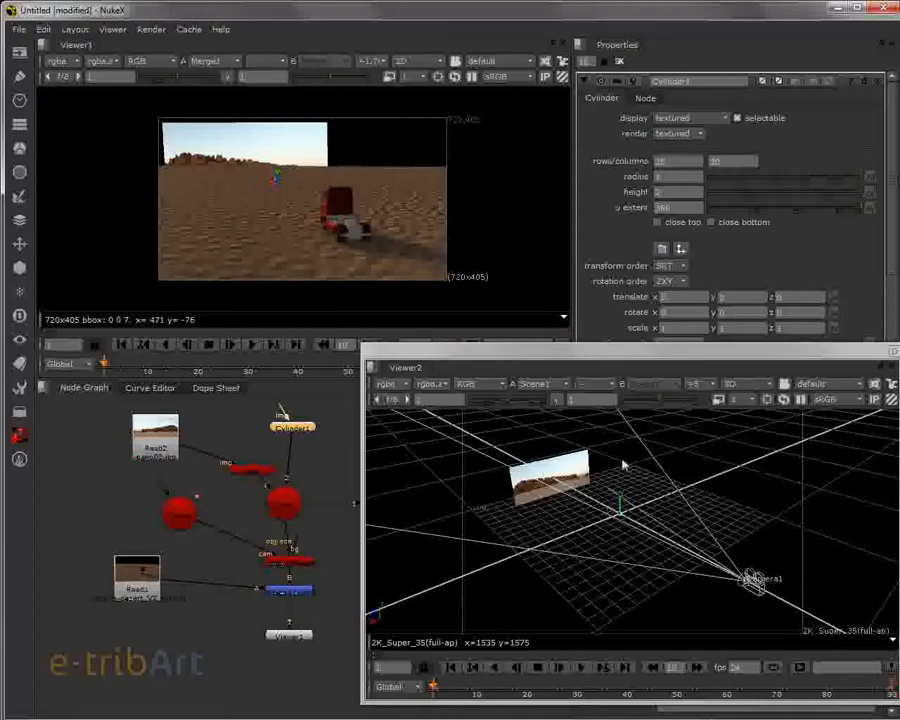
# Step: Set the cylinder's uniform scale to 10
pyautogui.moveTo(648, 354); pyautogui.dragTo(645, 547)
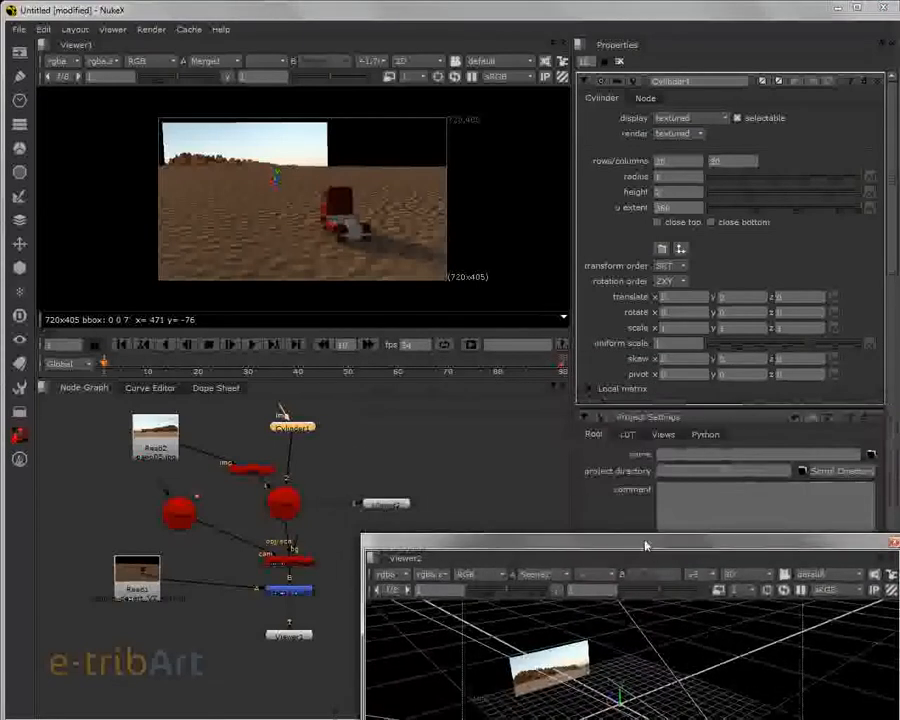
pyautogui.moveTo(699, 347); pyautogui.dragTo(606, 344)
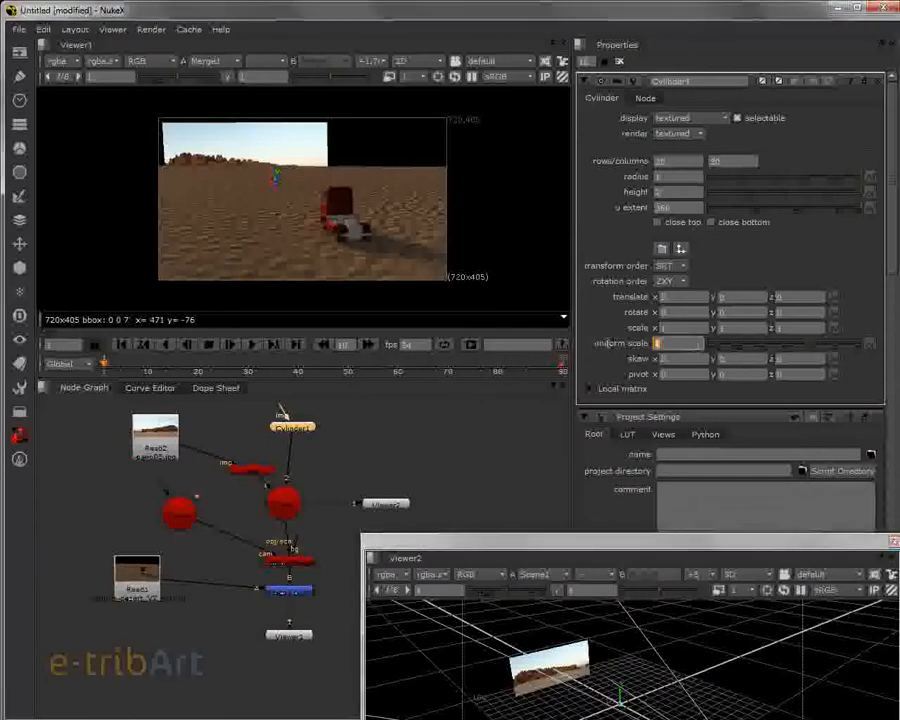
pyautogui.write('100')
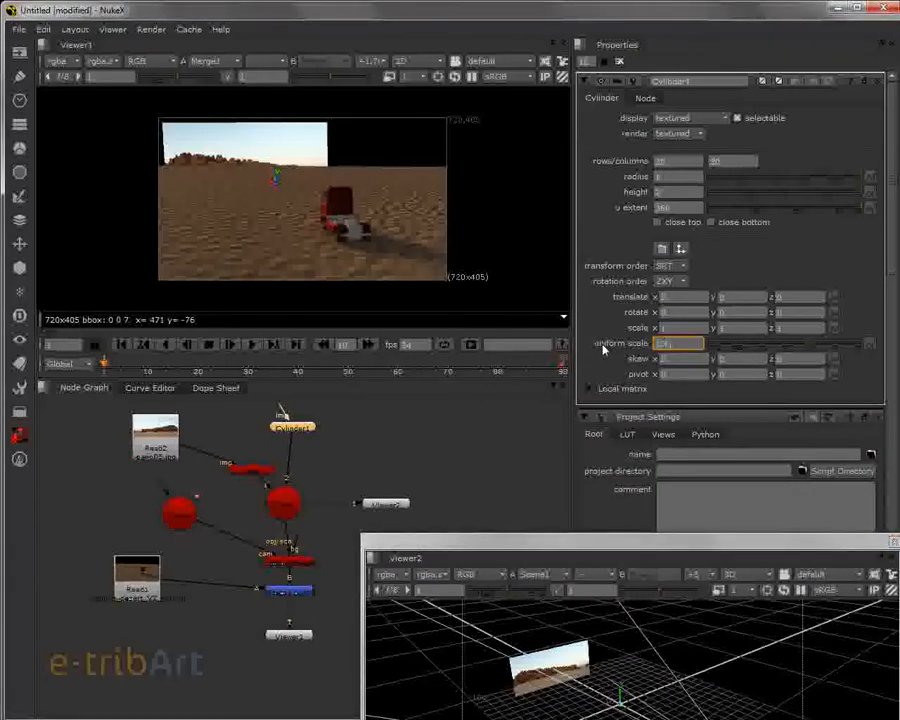
pyautogui.press('Return')
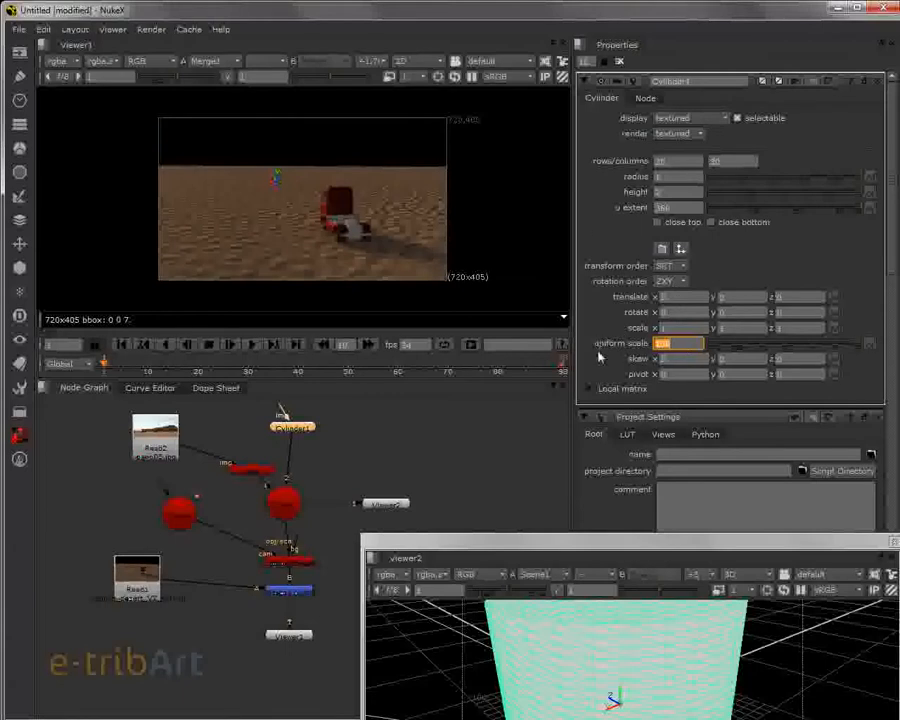
pyautogui.write('10')
pyautogui.press('Return')
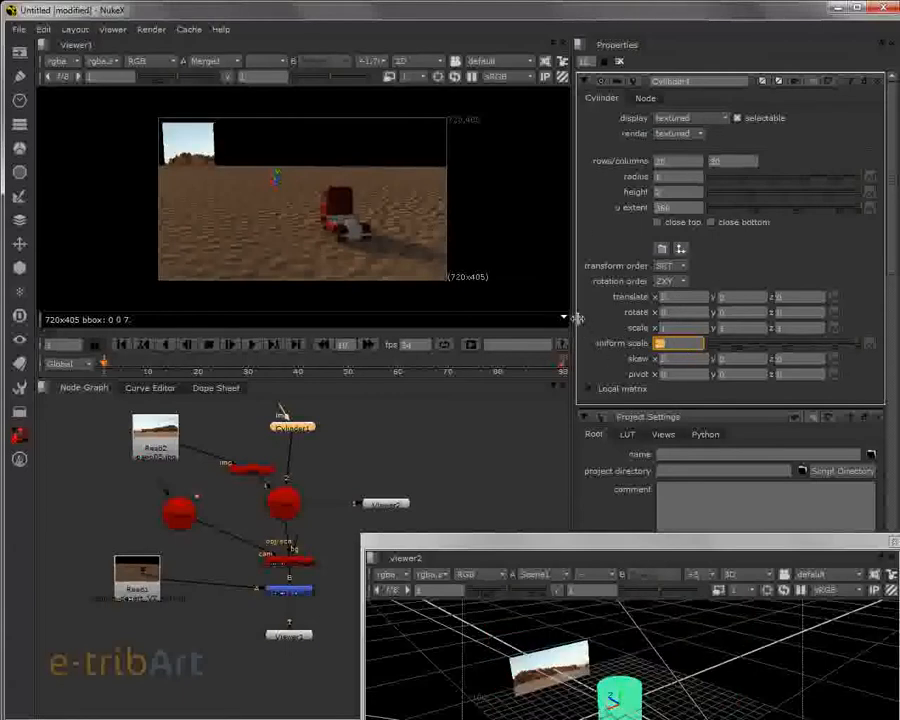
pyautogui.moveTo(580, 556); pyautogui.dragTo(563, 417)
pyautogui.moveTo(672, 343); pyautogui.dragTo(629, 343)
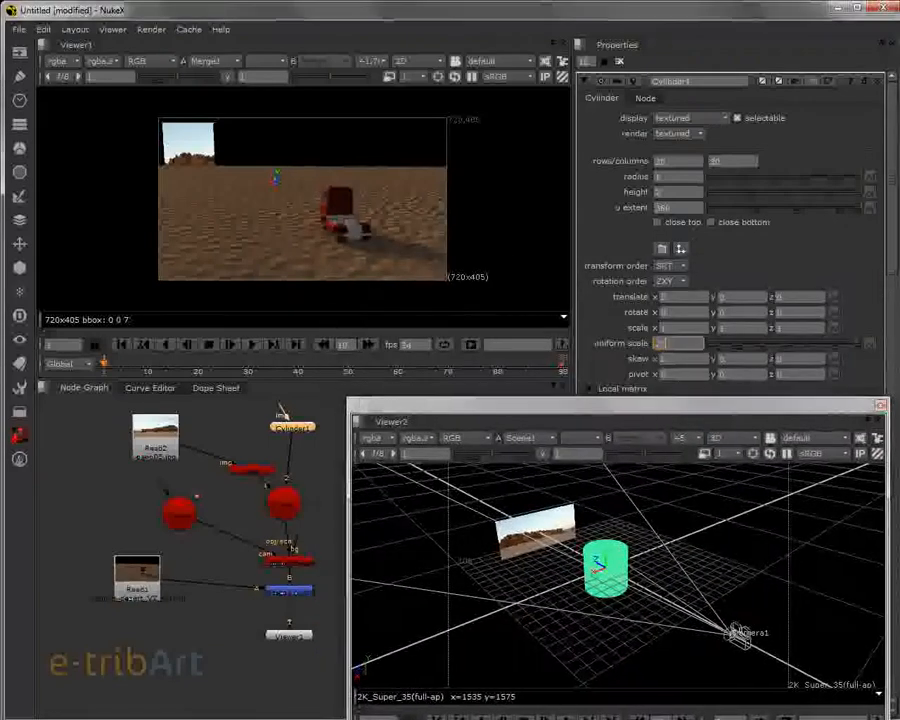
pyautogui.press('Return')
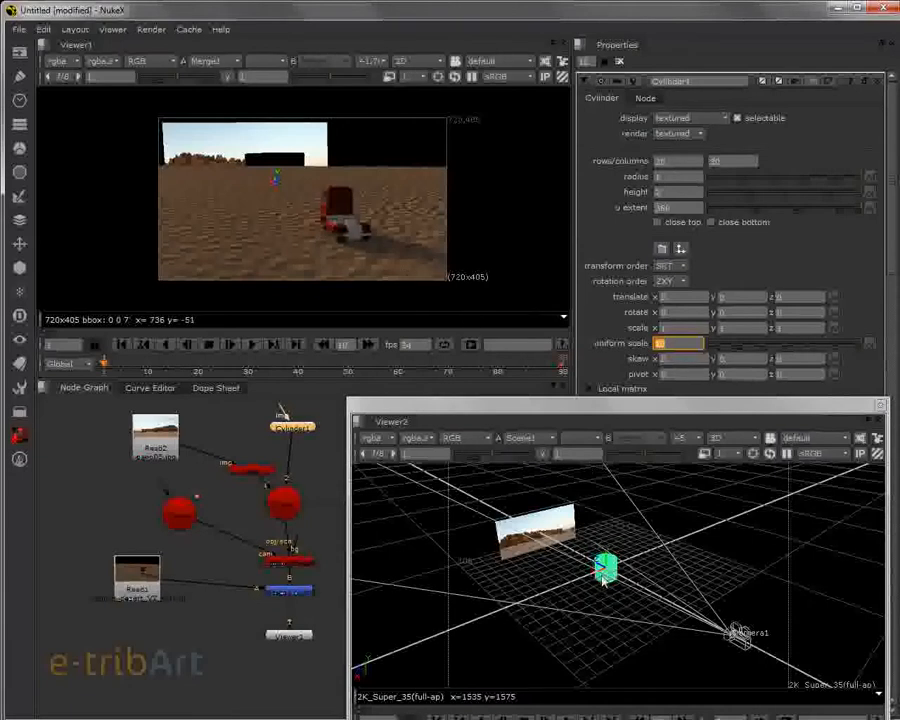
# Step: Move the cylinder in the 3D view to about X 37.5 and Z 39, in front of the desert card
pyautogui.moveTo(598, 567); pyautogui.dragTo(545, 552)
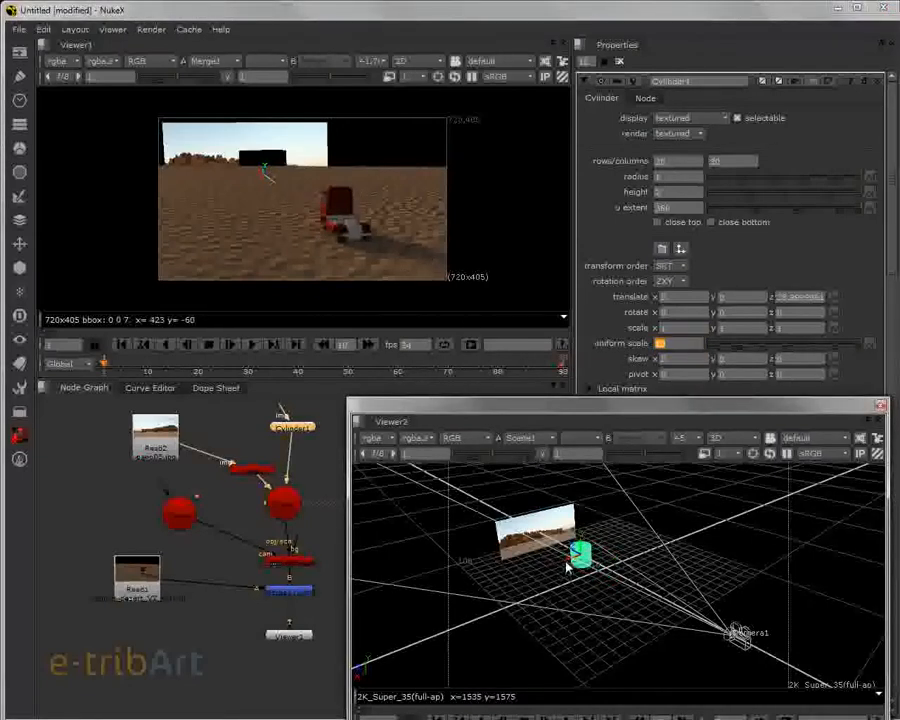
pyautogui.moveTo(567, 566); pyautogui.dragTo(525, 580)
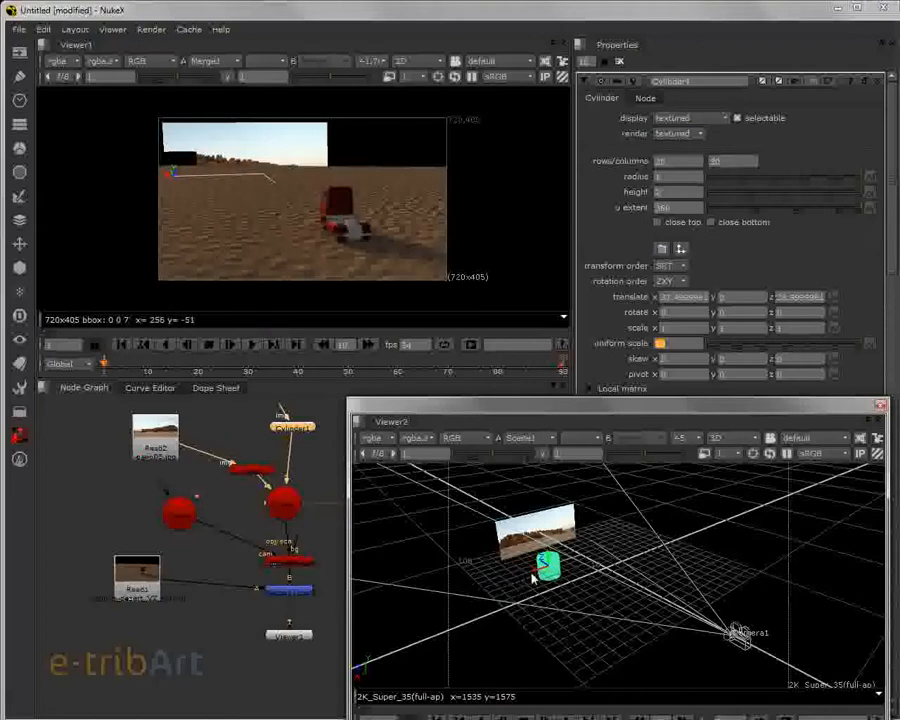
# Step: Add a CheckerBoard node and connect it to the cylinder's image input as its texture
pyautogui.moveTo(306, 429); pyautogui.dragTo(310, 451)
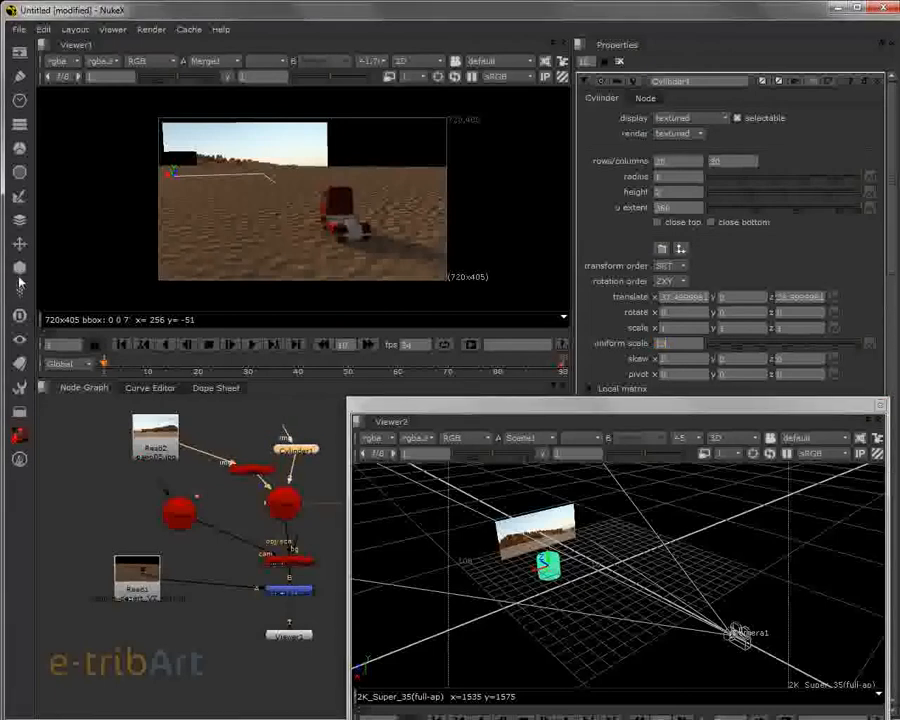
pyautogui.click(20, 55)
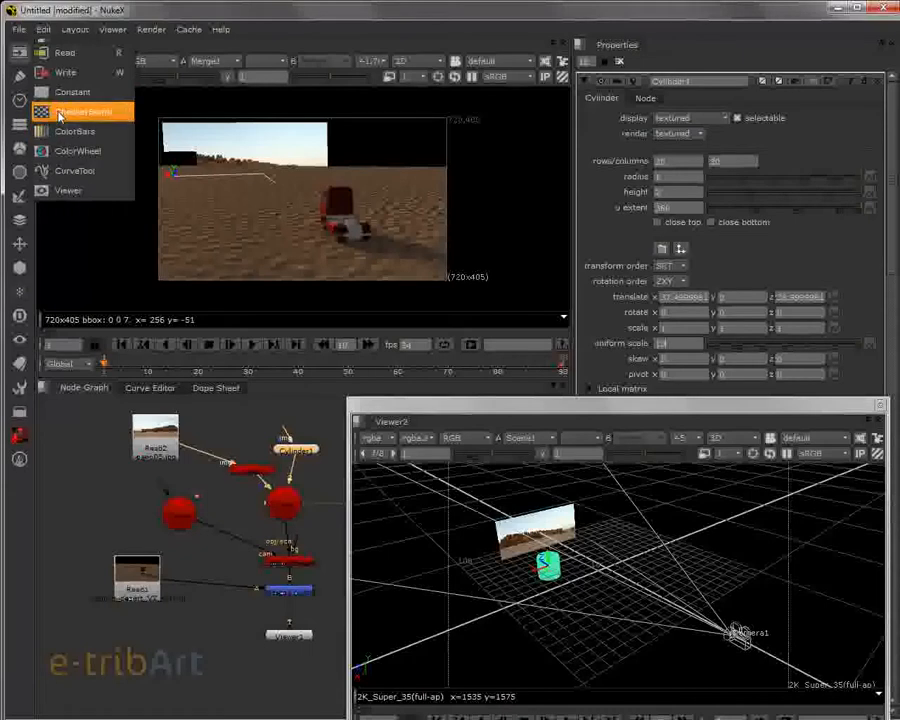
pyautogui.click(60, 117)
pyautogui.moveTo(285, 424); pyautogui.dragTo(292, 449)
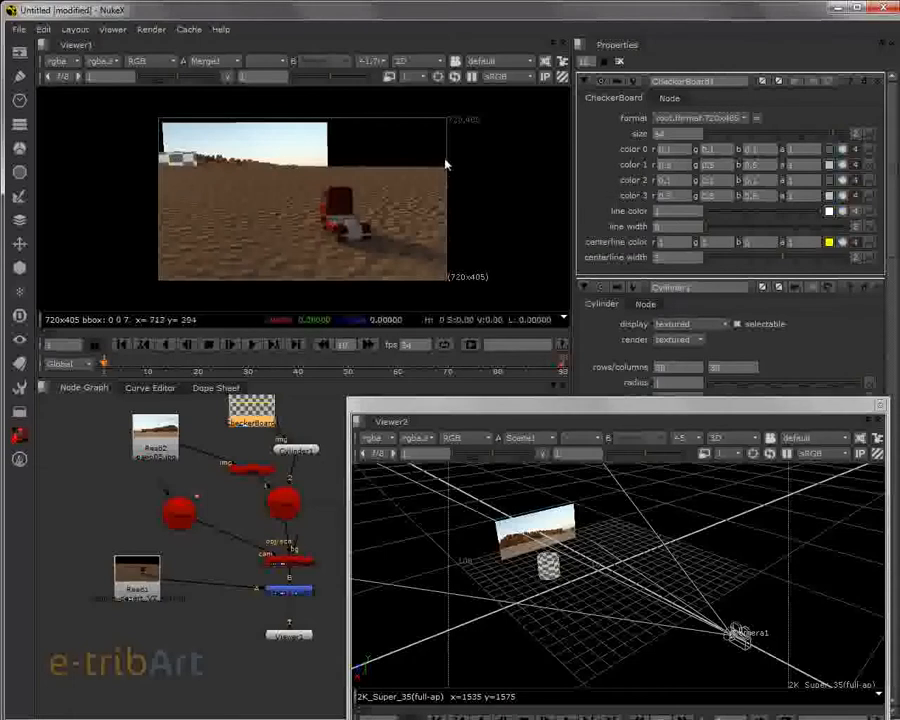
# Step: Reduce the cylinder's uniform scale and set its Y scale to 5 to form a thin, tall column
pyautogui.click(548, 567)
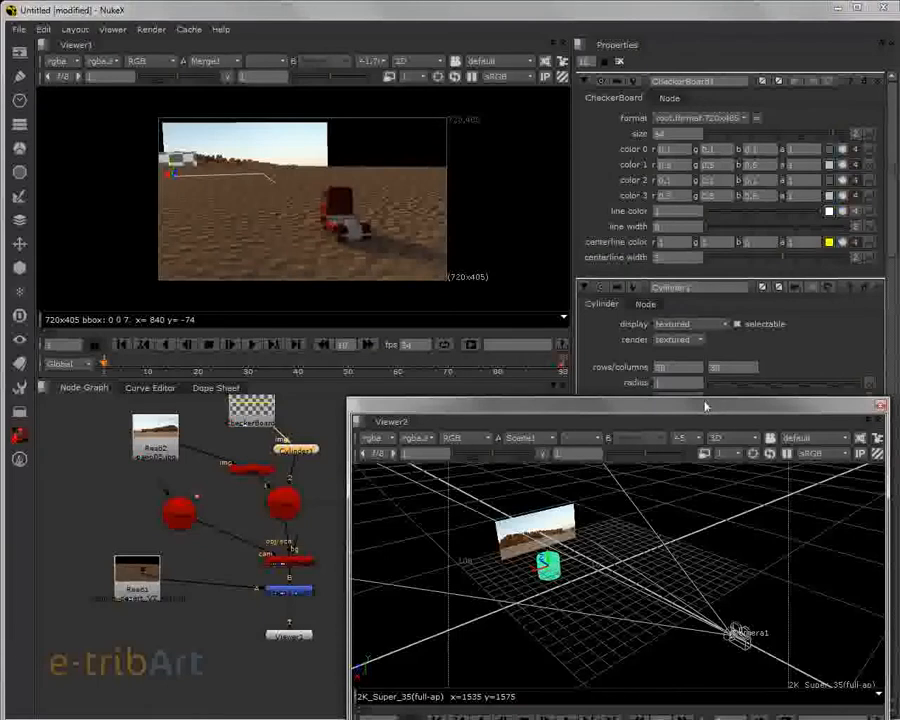
pyautogui.moveTo(704, 406); pyautogui.dragTo(697, 603)
pyautogui.click(745, 535)
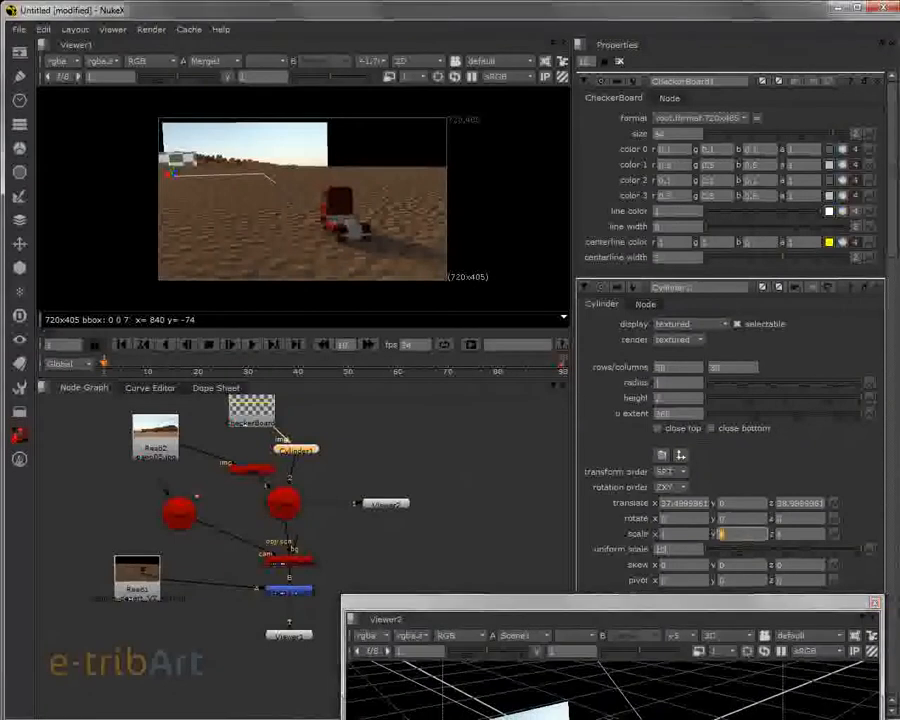
pyautogui.write('3')
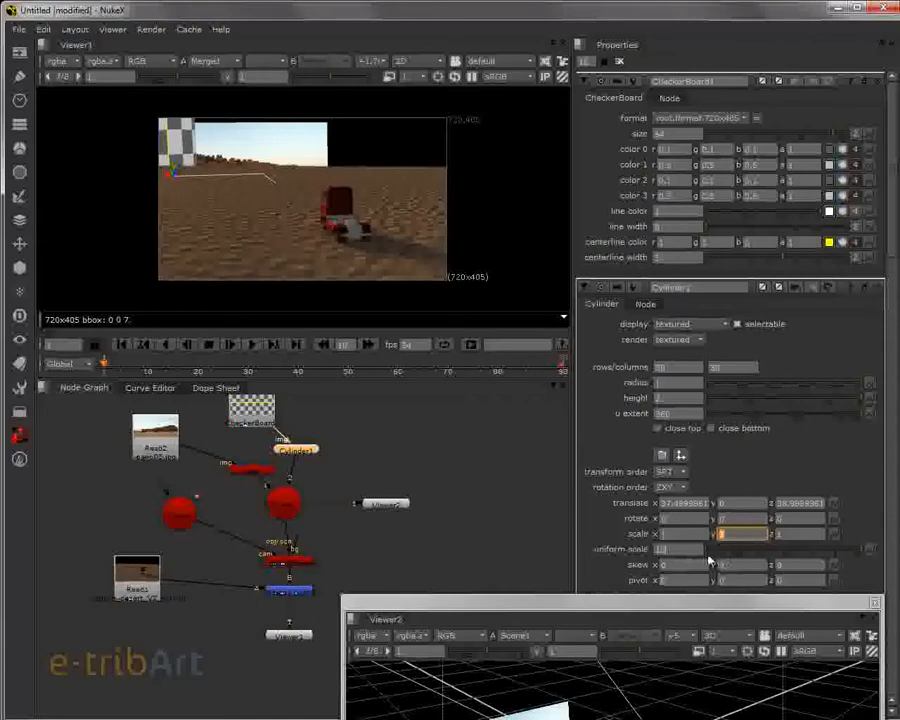
pyautogui.moveTo(862, 550); pyautogui.dragTo(839, 552)
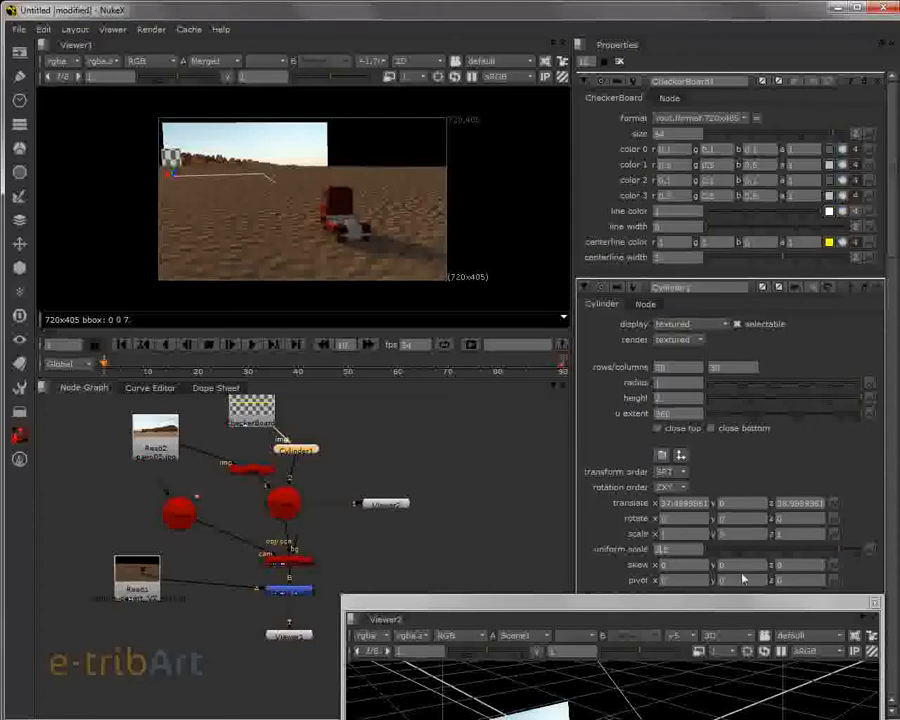
pyautogui.click(740, 534)
pyautogui.write('2')
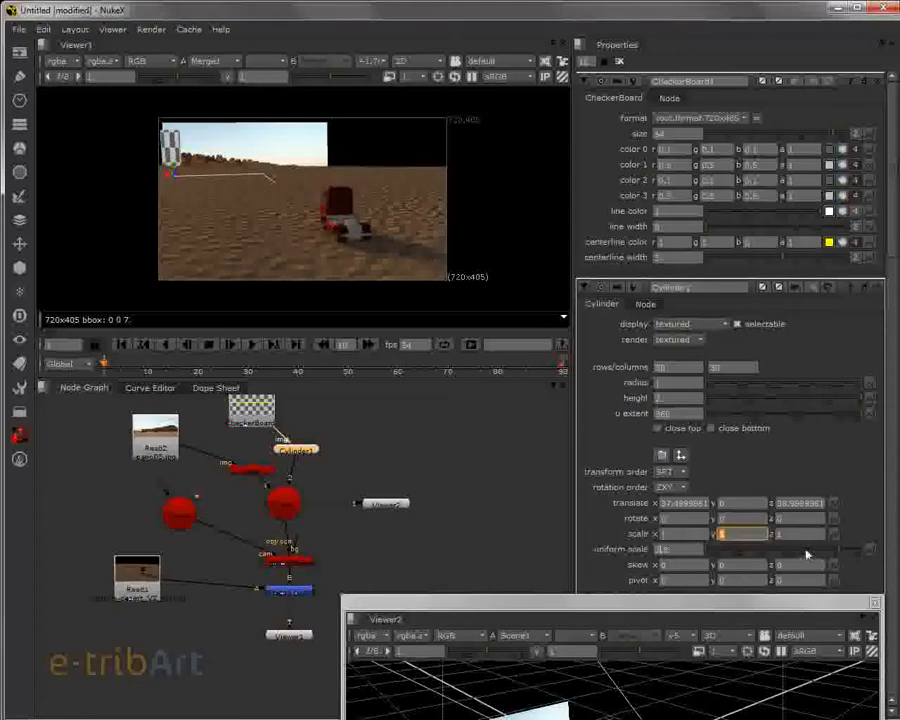
pyautogui.moveTo(840, 549); pyautogui.dragTo(828, 550)
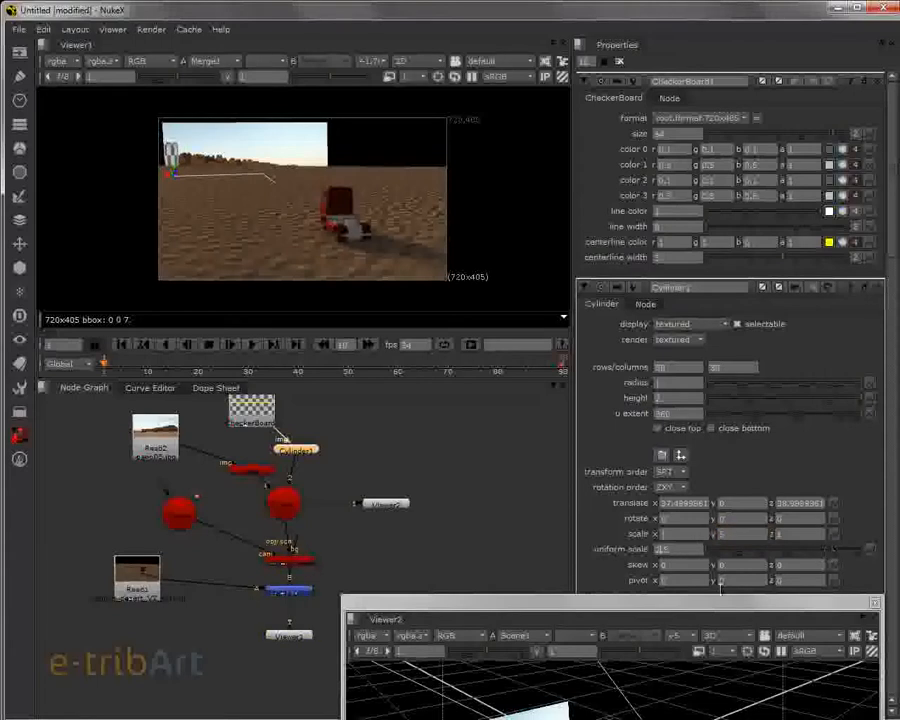
# Step: Raise the cylinder vertically to about Y 14.6
pyautogui.moveTo(610, 619); pyautogui.dragTo(580, 348)
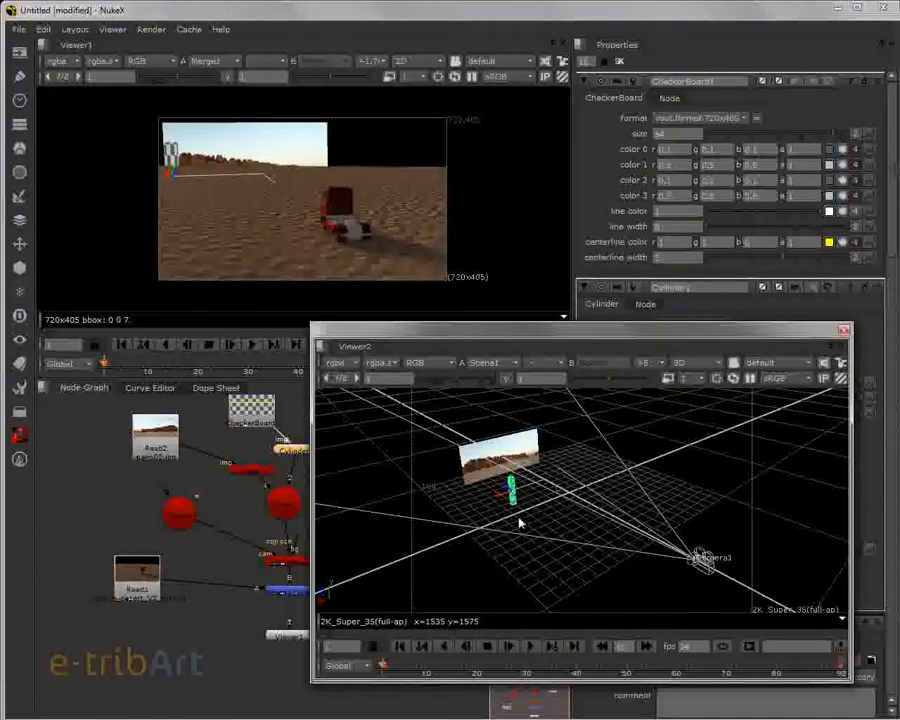
pyautogui.scroll(6, 518, 522)
pyautogui.keyDown('ctrl'); pyautogui.moveTo(484, 544); pyautogui.dragTo(559, 526); pyautogui.keyUp('ctrl')
pyautogui.moveTo(510, 490); pyautogui.dragTo(503, 441)
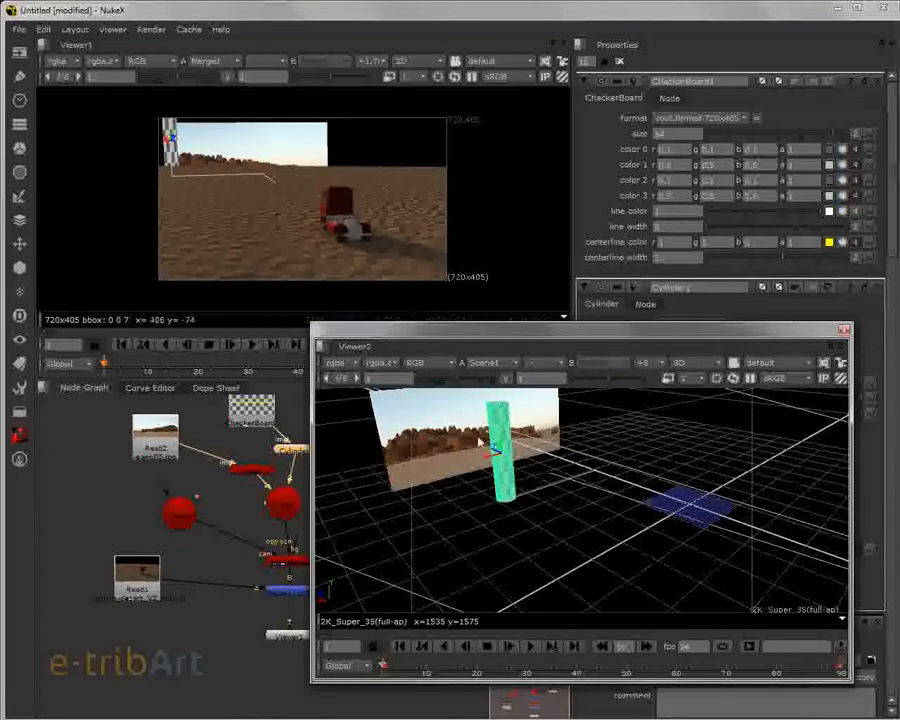
# Step: Move the cylinder along X and back to about Z 114, beside the side edge of the desert card
pyautogui.moveTo(488, 452); pyautogui.dragTo(470, 486)
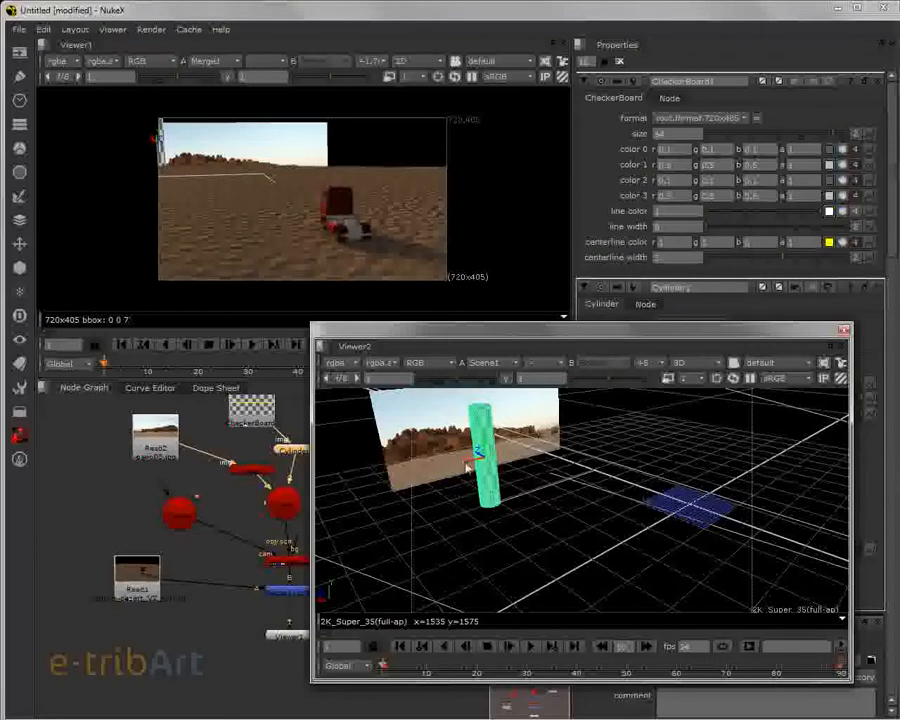
pyautogui.keyDown('ctrl'); pyautogui.moveTo(591, 513); pyautogui.dragTo(503, 395); pyautogui.keyUp('ctrl')
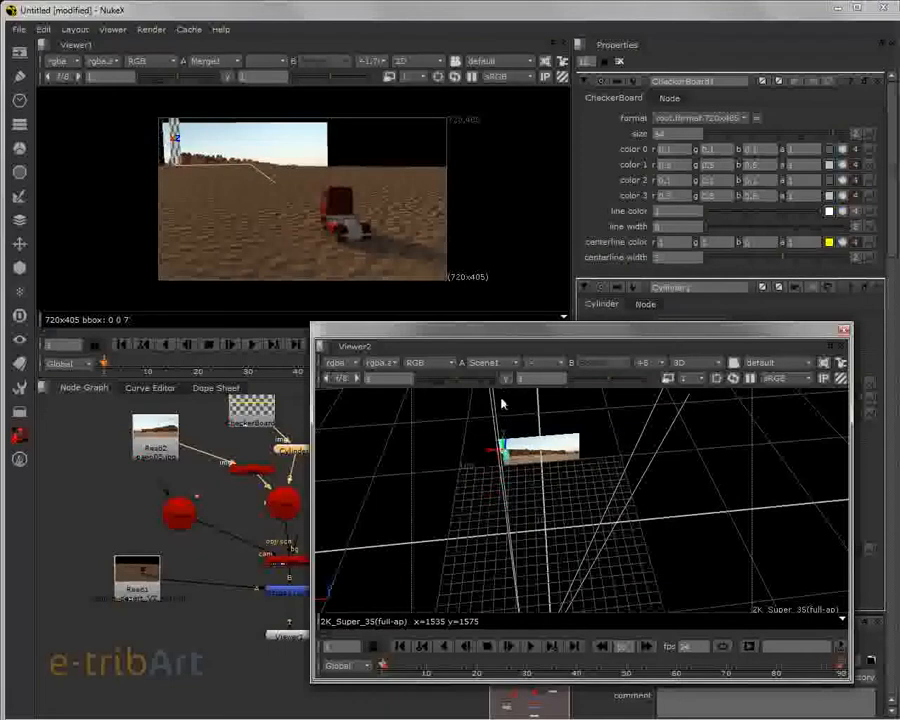
pyautogui.moveTo(489, 449); pyautogui.dragTo(486, 450)
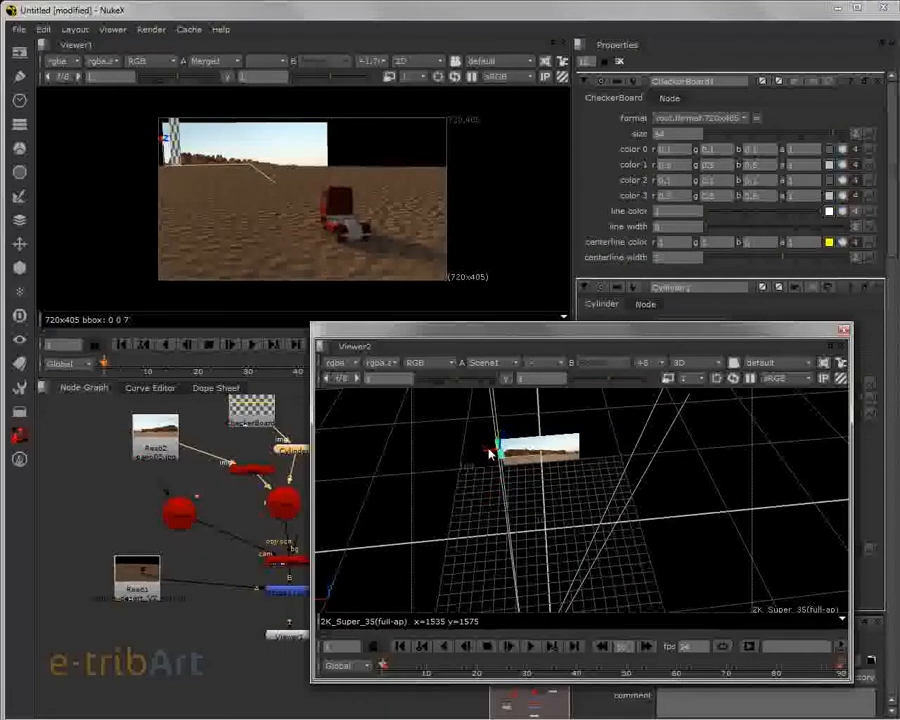
# Step: Raise the desert card slightly in Y so its tree line stands just above the rendered ground's horizon
pyautogui.click(545, 462)
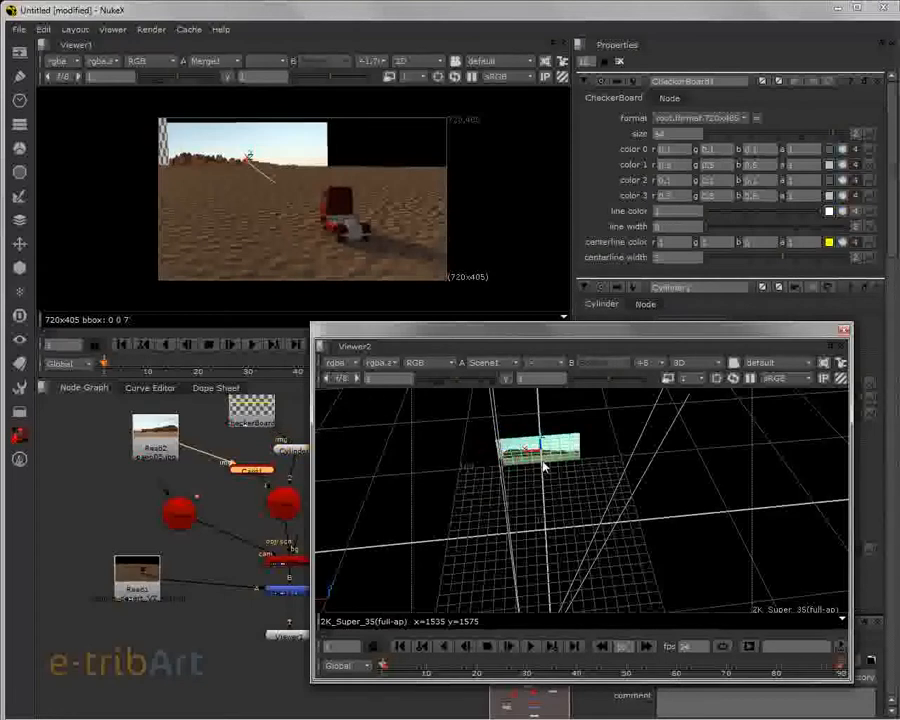
pyautogui.moveTo(517, 504)
pyautogui.keyDown('ctrl'); pyautogui.mouseDown()
pyautogui.moveTo(522, 547)
pyautogui.moveTo(633, 519)
pyautogui.moveTo(583, 528)
pyautogui.mouseUp(); pyautogui.keyUp('ctrl')
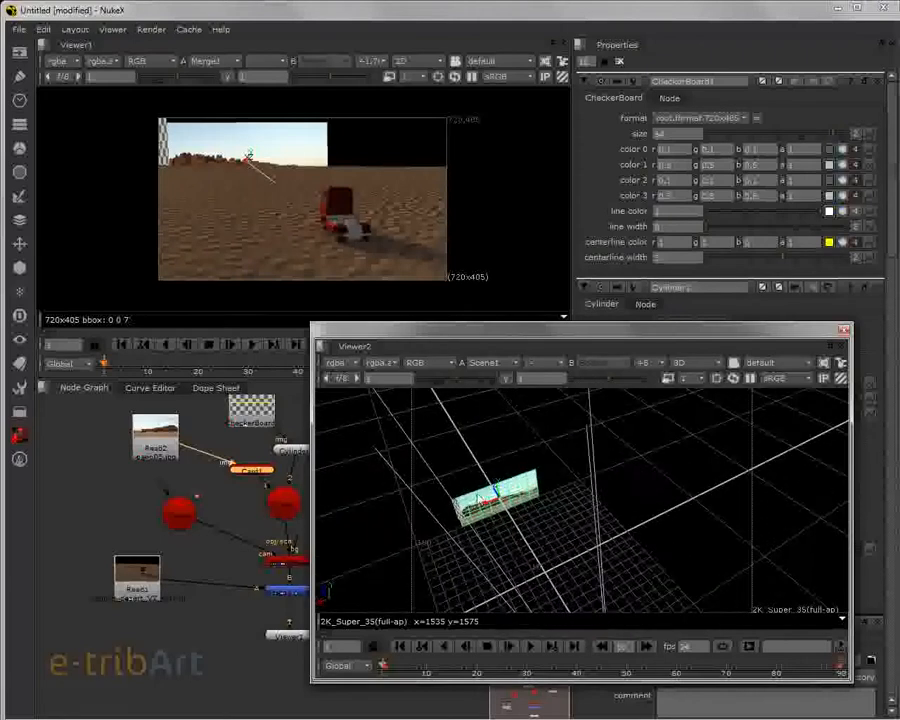
pyautogui.moveTo(496, 492); pyautogui.dragTo(495, 480)
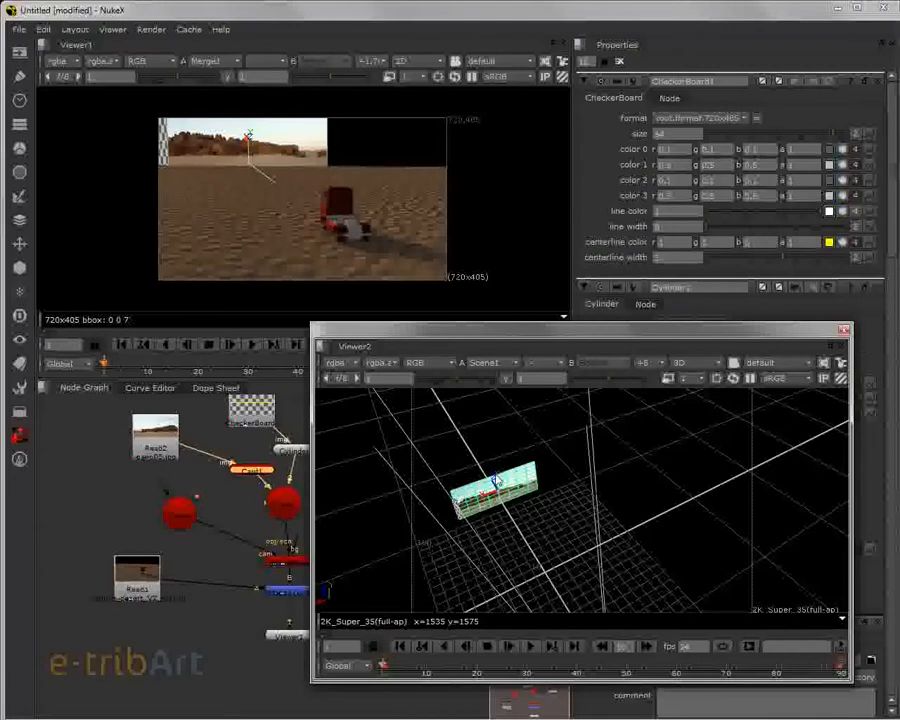
pyautogui.moveTo(495, 480); pyautogui.dragTo(497, 495)
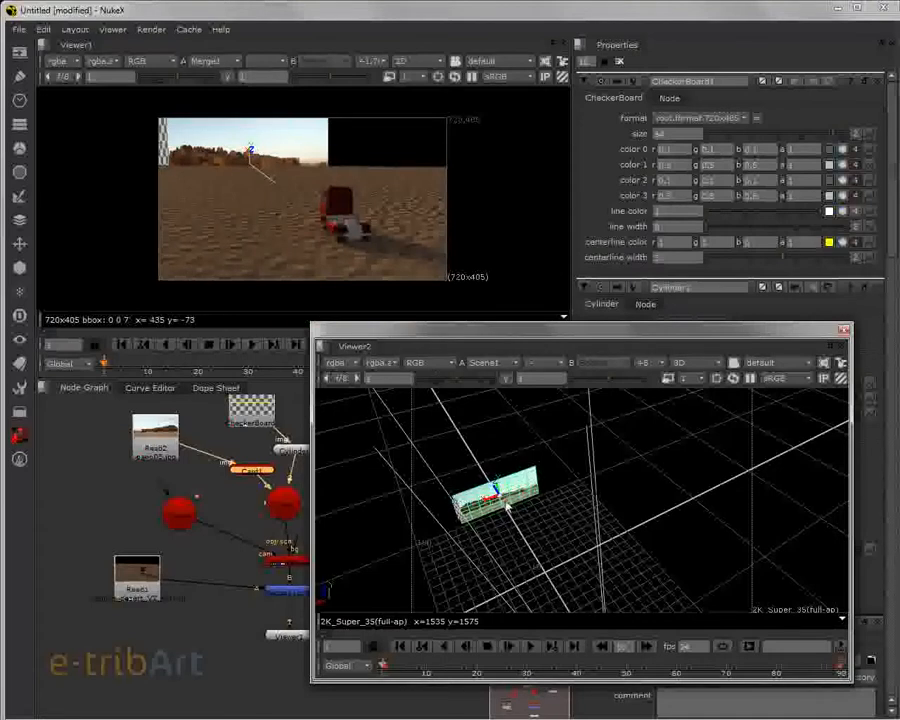
# Step: Select the desert card in the 3D view and set its uniform scale to 300
pyautogui.moveTo(706, 336); pyautogui.dragTo(670, 482)
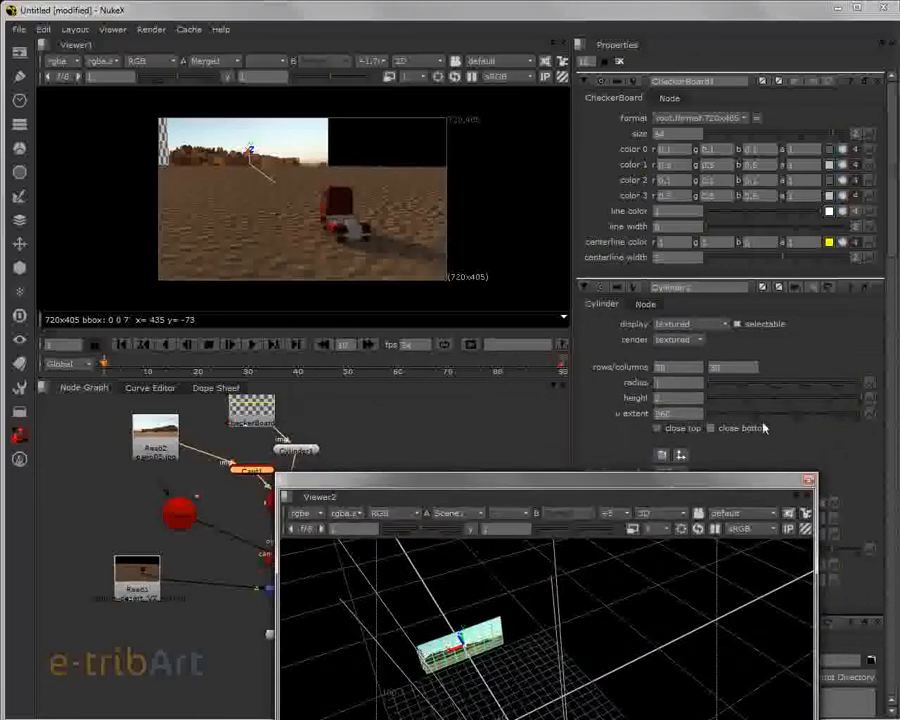
pyautogui.moveTo(719, 492); pyautogui.dragTo(611, 373)
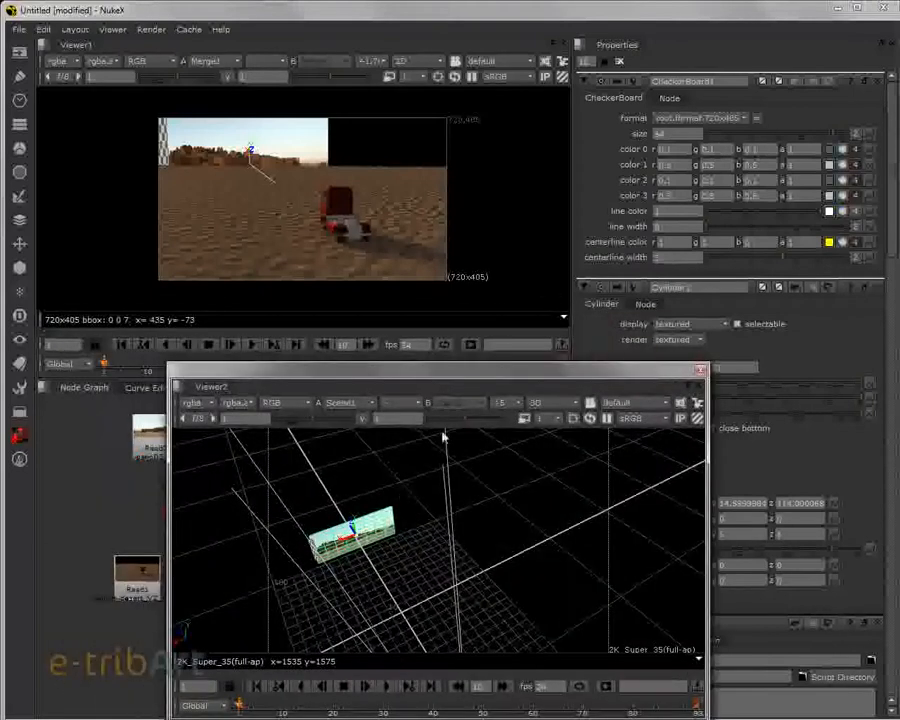
pyautogui.click(388, 527)
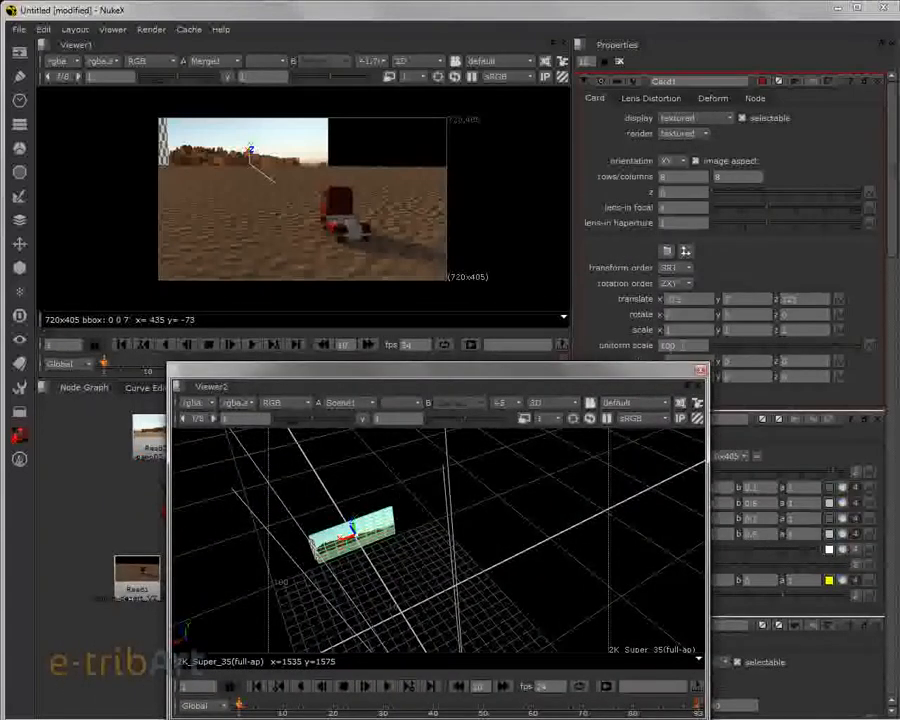
pyautogui.moveTo(548, 386); pyautogui.dragTo(546, 333)
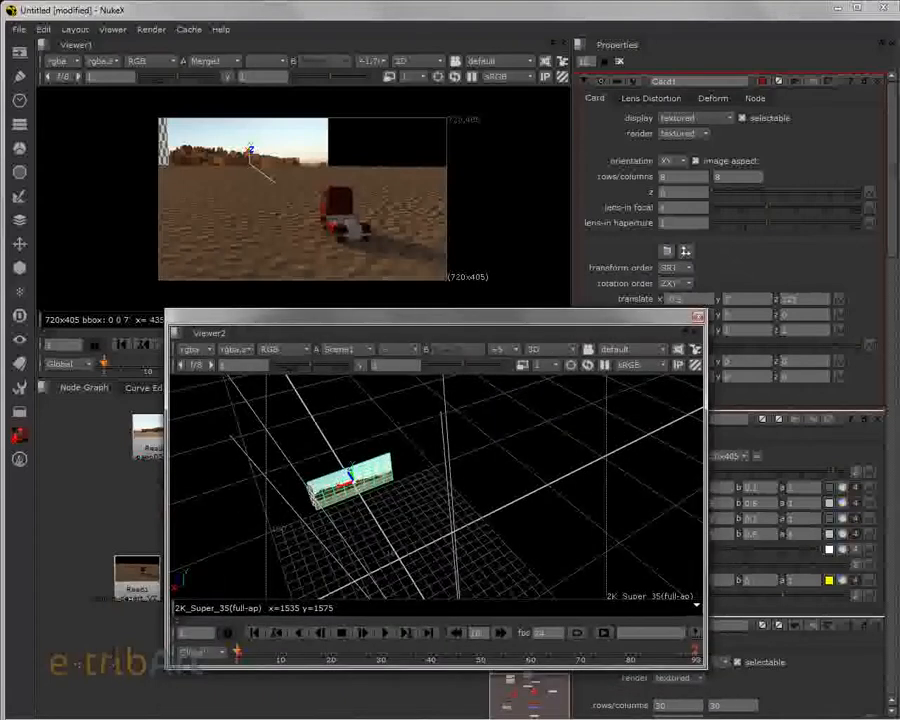
pyautogui.moveTo(458, 330); pyautogui.dragTo(435, 385)
pyautogui.moveTo(683, 345); pyautogui.dragTo(653, 349)
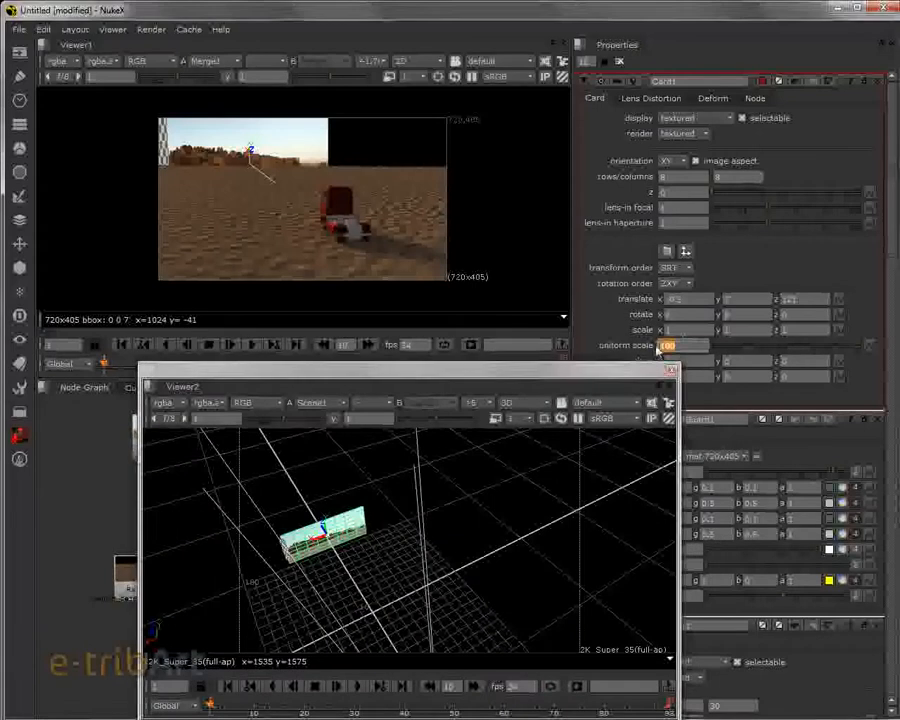
pyautogui.write('800')
pyautogui.press('Return')
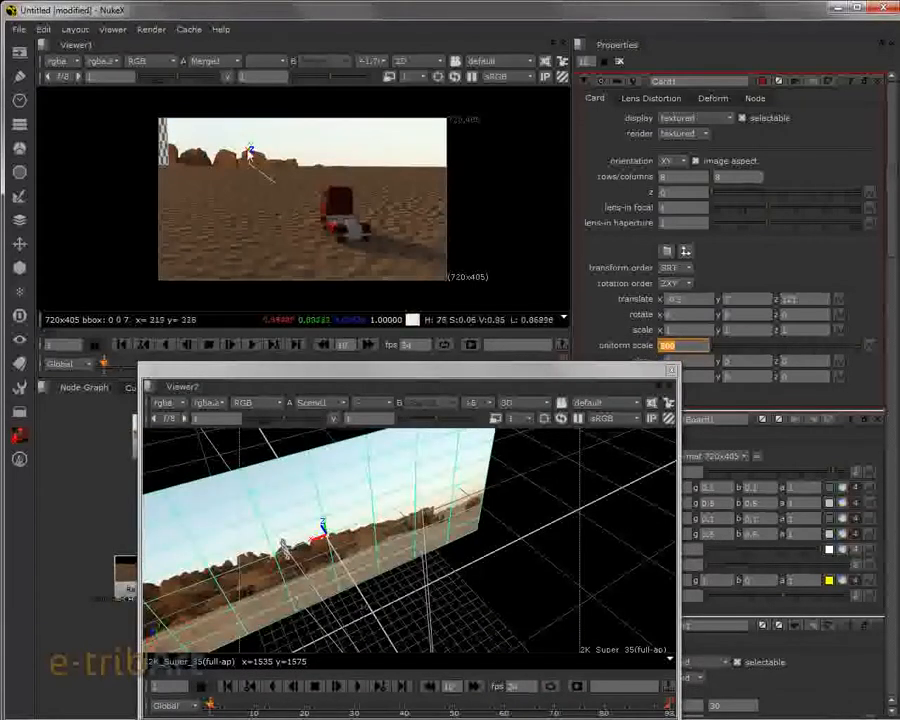
# Step: Raise the enlarged desert card in Y and push it back to about Z 275, behind the cylinder
pyautogui.moveTo(250, 151); pyautogui.dragTo(252, 110)
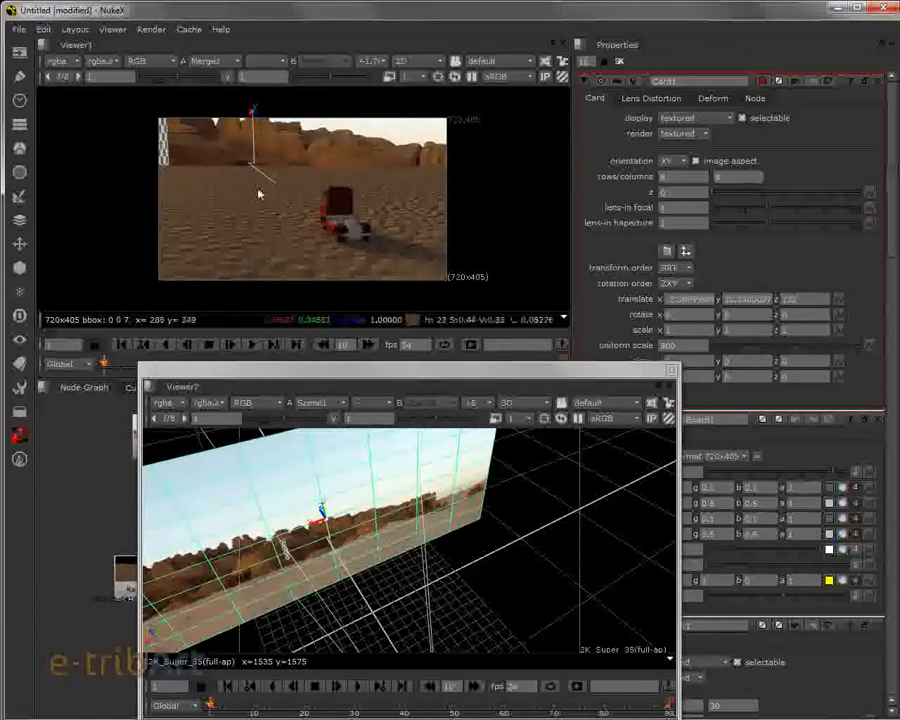
pyautogui.keyDown('ctrl'); pyautogui.moveTo(318, 535); pyautogui.dragTo(497, 587); pyautogui.keyUp('ctrl')
pyautogui.moveTo(329, 508)
pyautogui.mouseDown()
pyautogui.moveTo(328, 489)
pyautogui.moveTo(324, 501)
pyautogui.mouseUp()
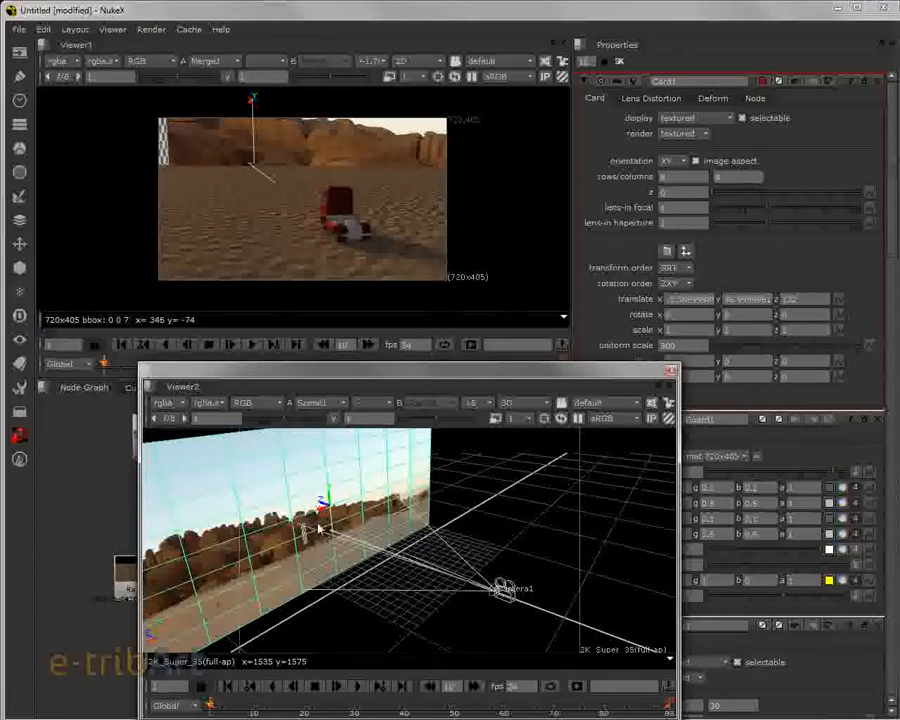
pyautogui.moveTo(322, 502); pyautogui.dragTo(113, 448)
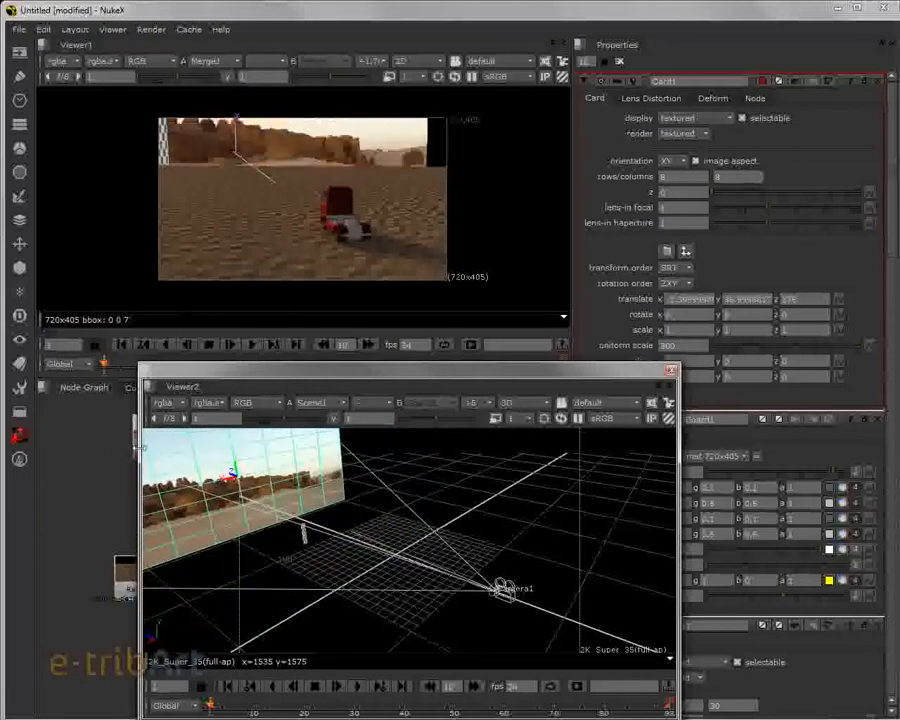
# Step: Shift the desert card along X to about -59 and set its height to about Y 22, so the rocks rise above the horizon
pyautogui.moveTo(232, 474); pyautogui.dragTo(281, 476)
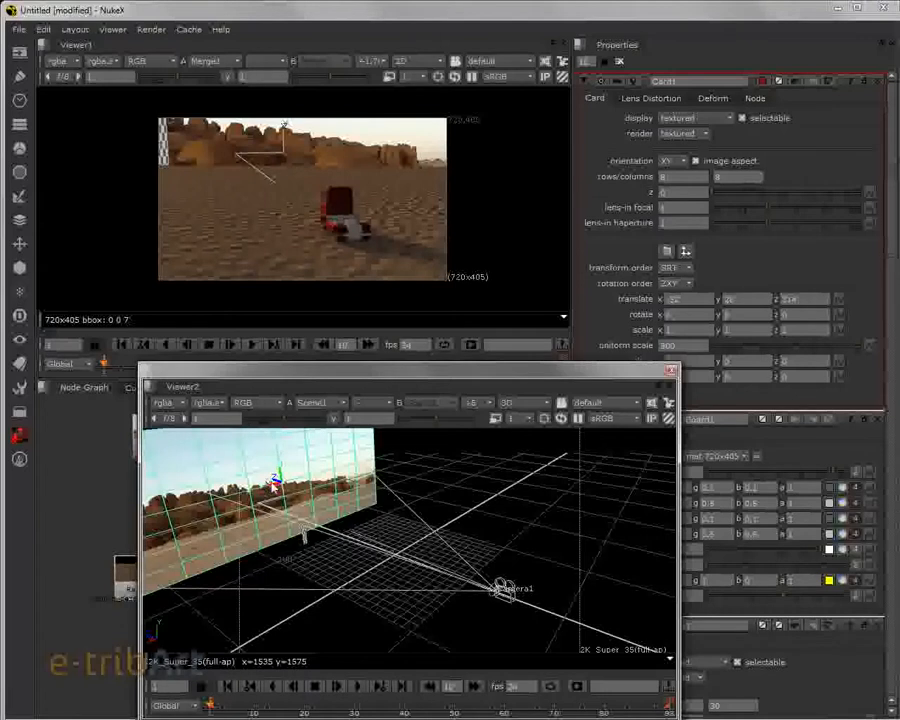
pyautogui.moveTo(274, 486); pyautogui.dragTo(277, 485)
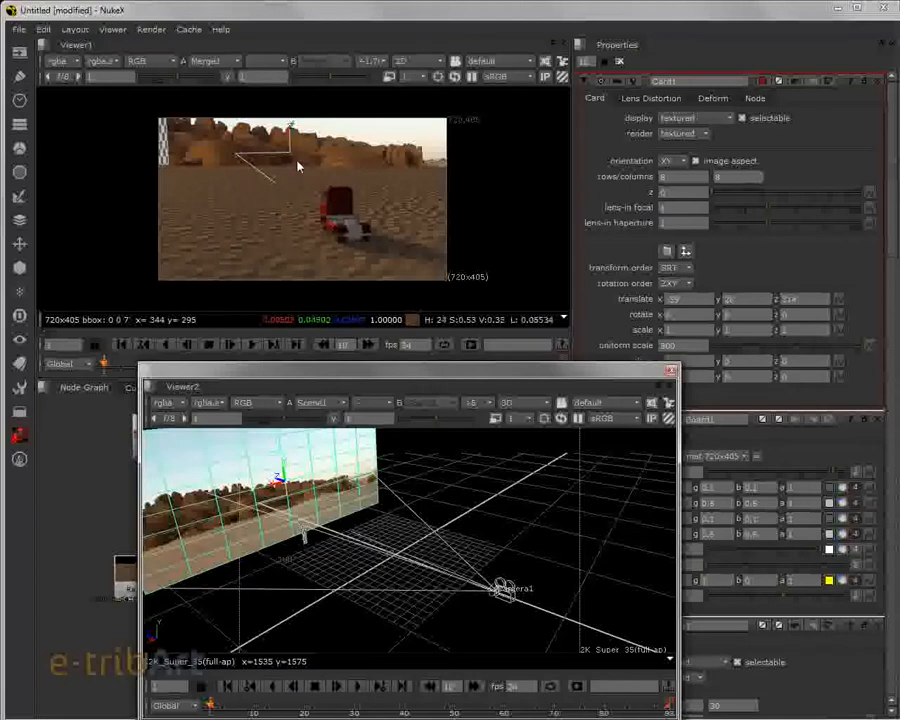
pyautogui.moveTo(287, 476); pyautogui.dragTo(285, 465)
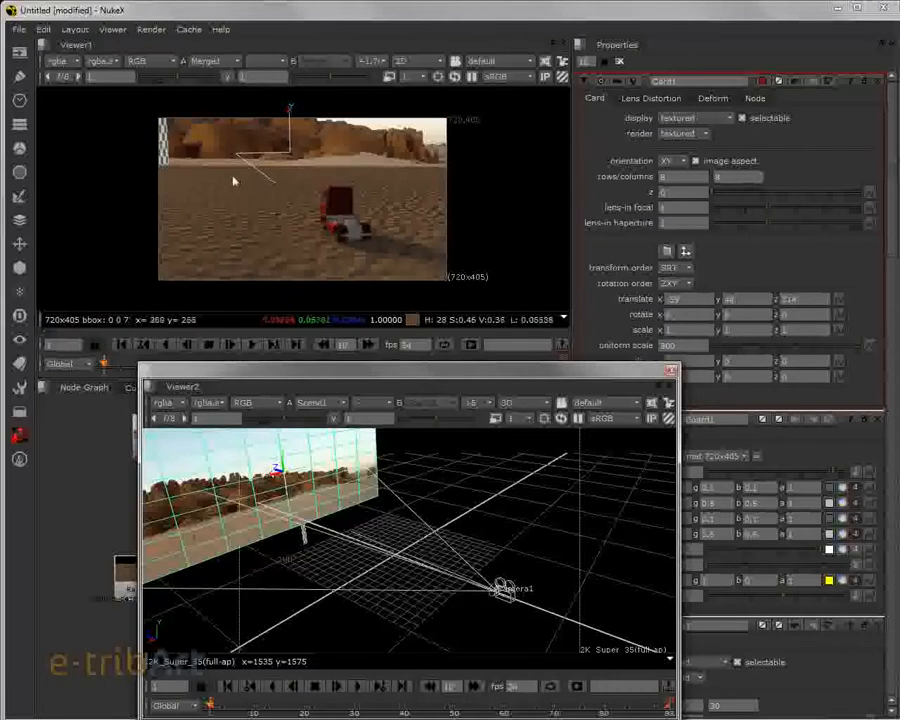
pyautogui.moveTo(282, 459)
pyautogui.mouseDown()
pyautogui.moveTo(283, 482)
pyautogui.moveTo(285, 473)
pyautogui.mouseUp()
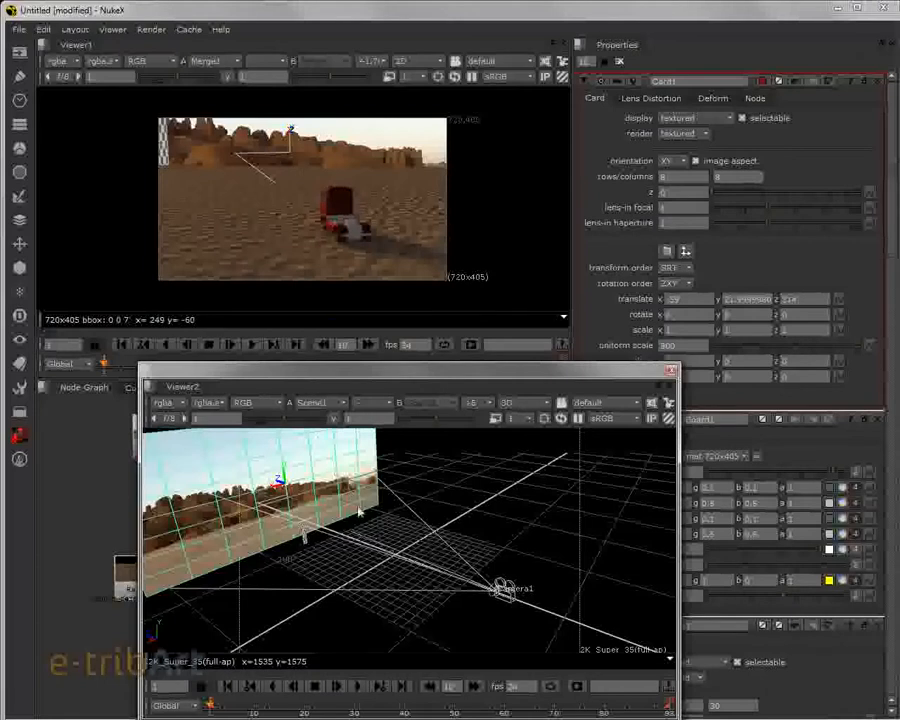
# Step: Move the desert card partway back along X toward the scene's centre line, keeping its height and depth
pyautogui.scroll(-3, 386, 541)
pyautogui.keyDown('ctrl'); pyautogui.moveTo(387, 530); pyautogui.dragTo(459, 598); pyautogui.keyUp('ctrl')
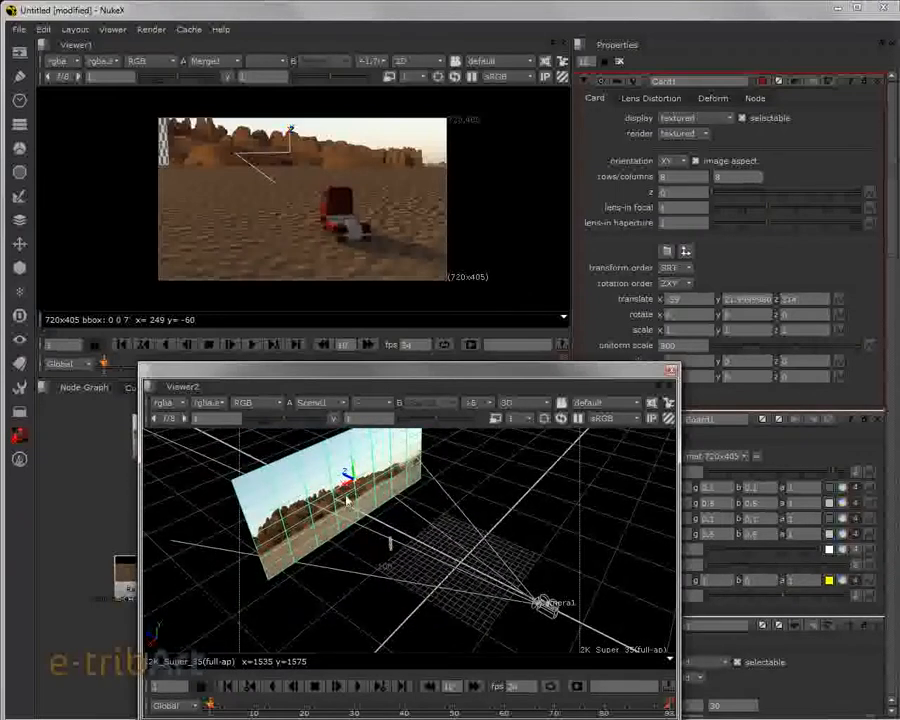
pyautogui.moveTo(348, 486); pyautogui.dragTo(332, 505)
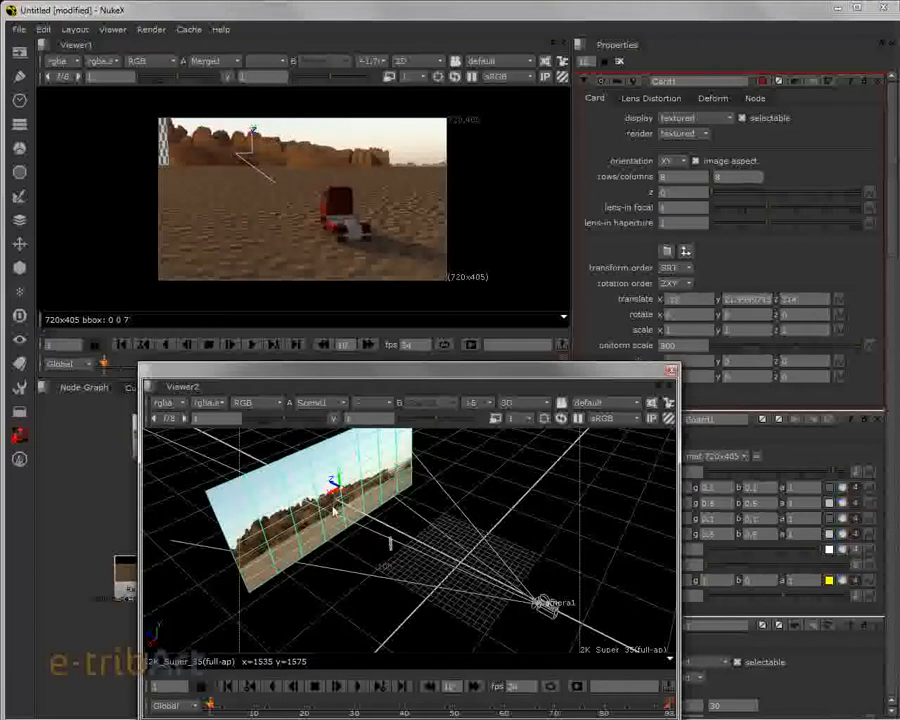
pyautogui.moveTo(336, 507)
pyautogui.mouseDown()
pyautogui.moveTo(323, 505)
pyautogui.moveTo(344, 493)
pyautogui.mouseUp()
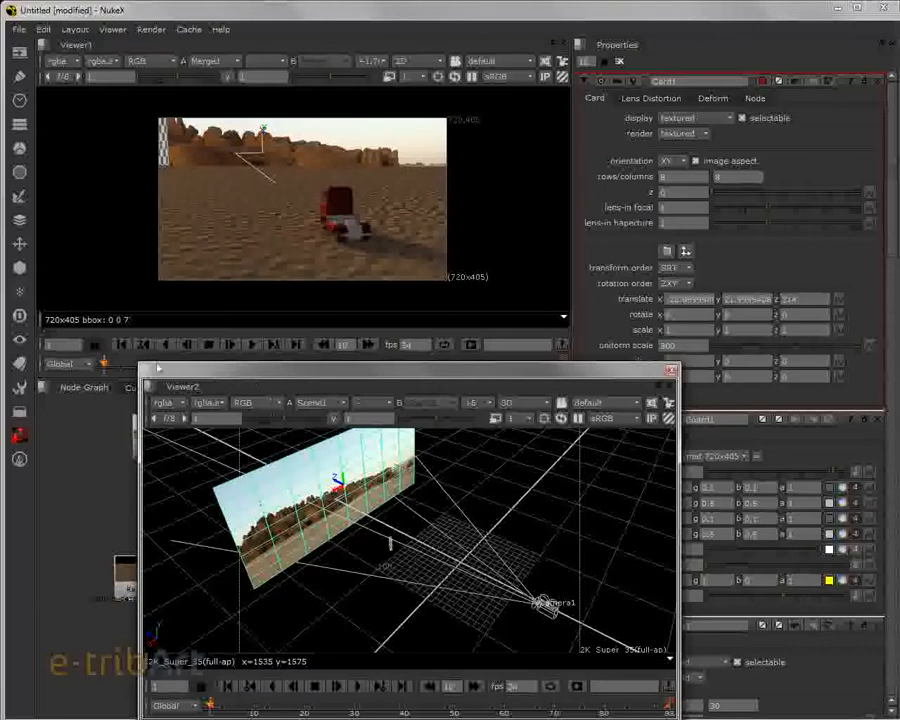
# Step: Go to frame 30 and push the desert card farther back to about Z 374
pyautogui.moveTo(104, 364); pyautogui.dragTo(249, 368)
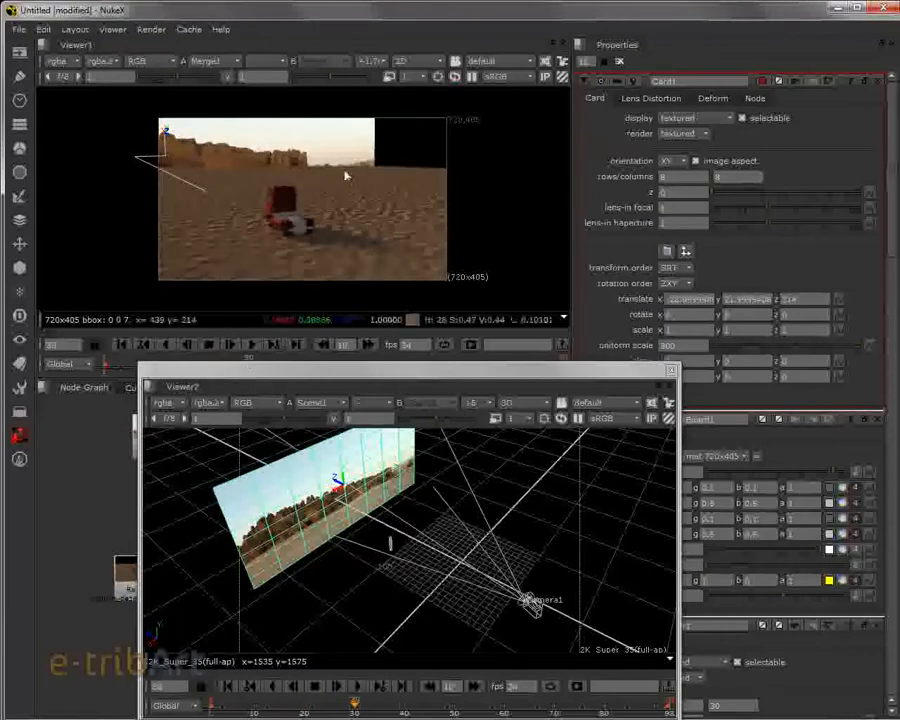
pyautogui.moveTo(386, 371); pyautogui.dragTo(464, 321)
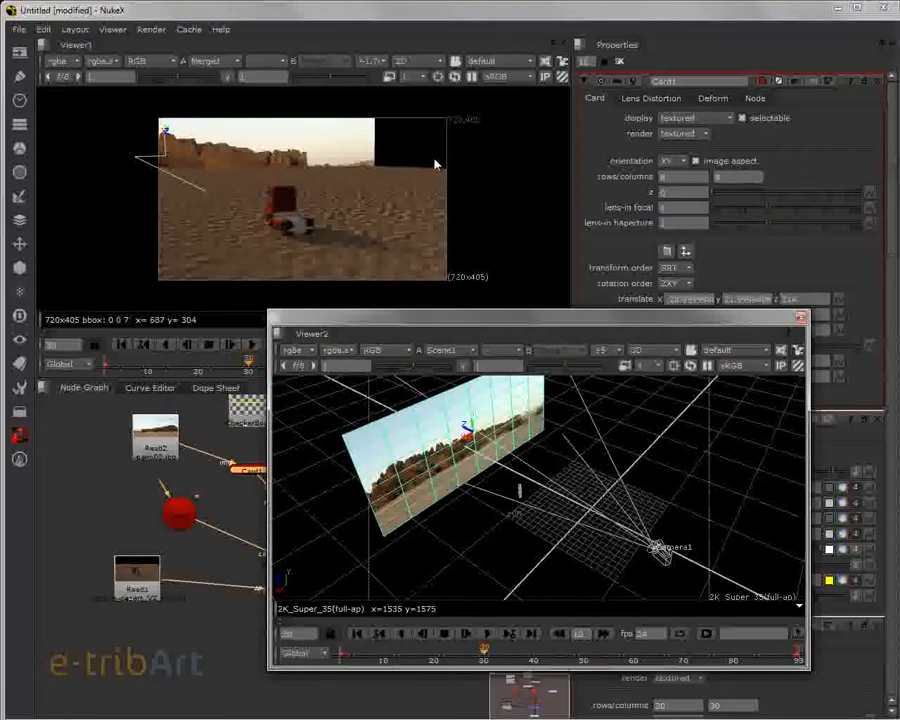
pyautogui.keyDown('ctrl'); pyautogui.moveTo(577, 534); pyautogui.dragTo(555, 568); pyautogui.keyUp('ctrl')
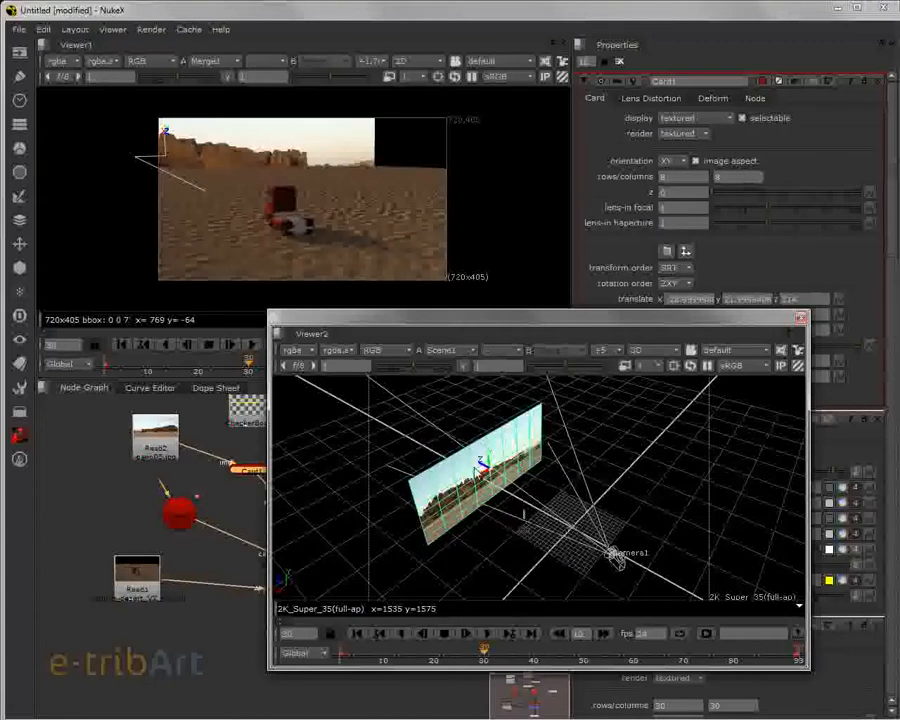
pyautogui.moveTo(484, 466); pyautogui.dragTo(395, 423)
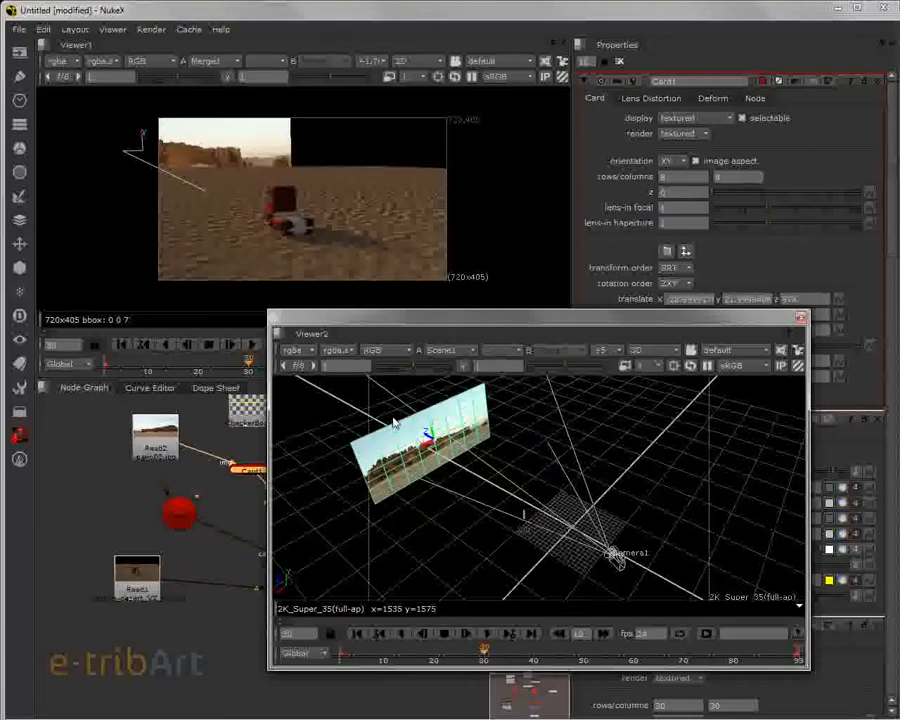
# Step: Increase the desert card's uniform scale to 500
pyautogui.moveTo(567, 327); pyautogui.dragTo(557, 505)
pyautogui.doubleClick(656, 347)
pyautogui.write('500')
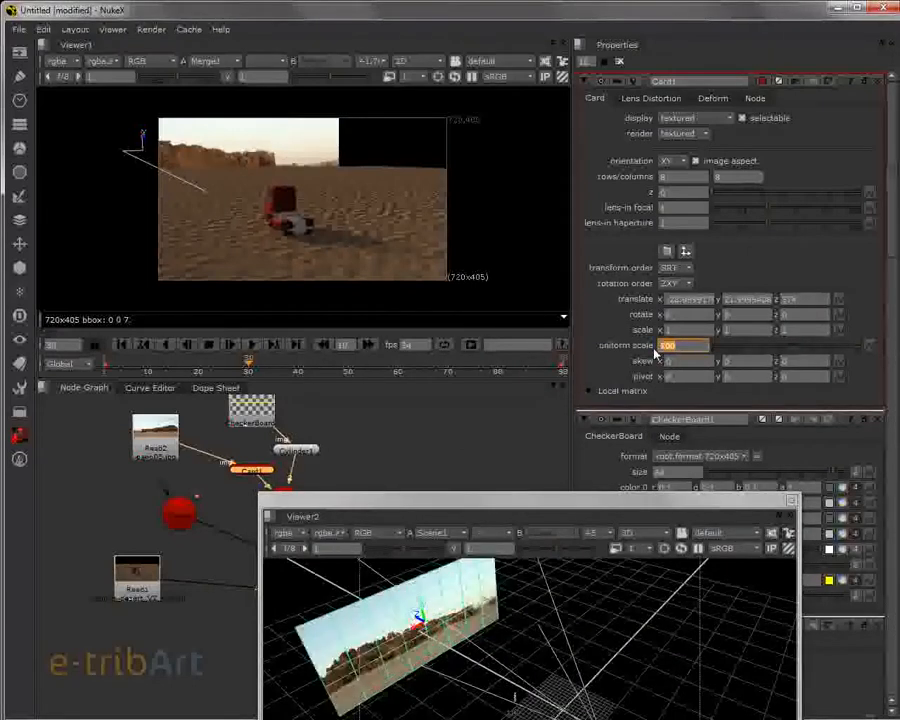
pyautogui.moveTo(490, 498); pyautogui.dragTo(502, 169)
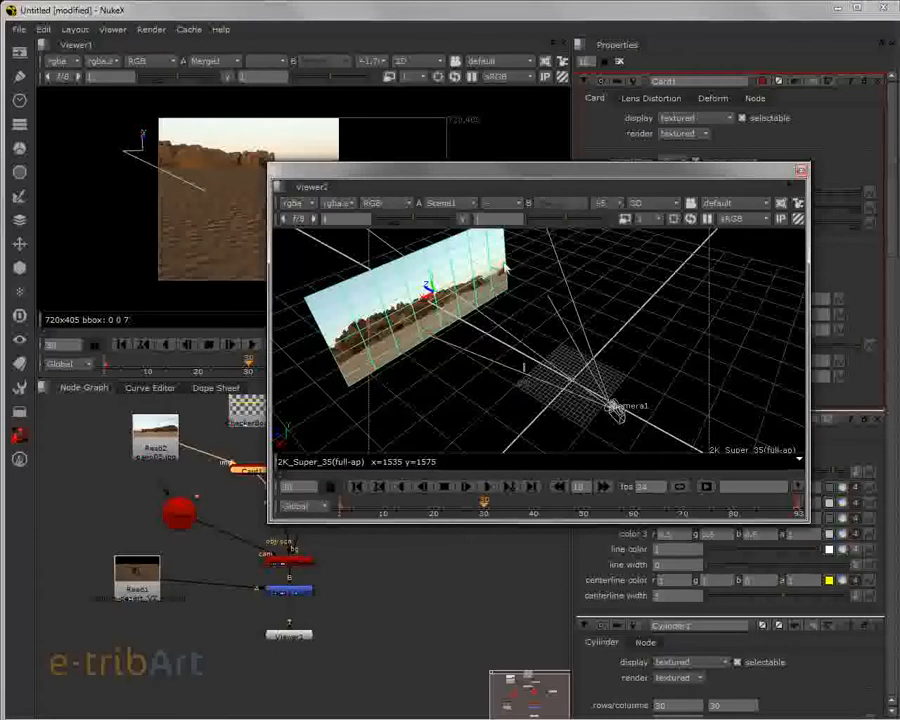
pyautogui.moveTo(498, 188); pyautogui.dragTo(486, 268)
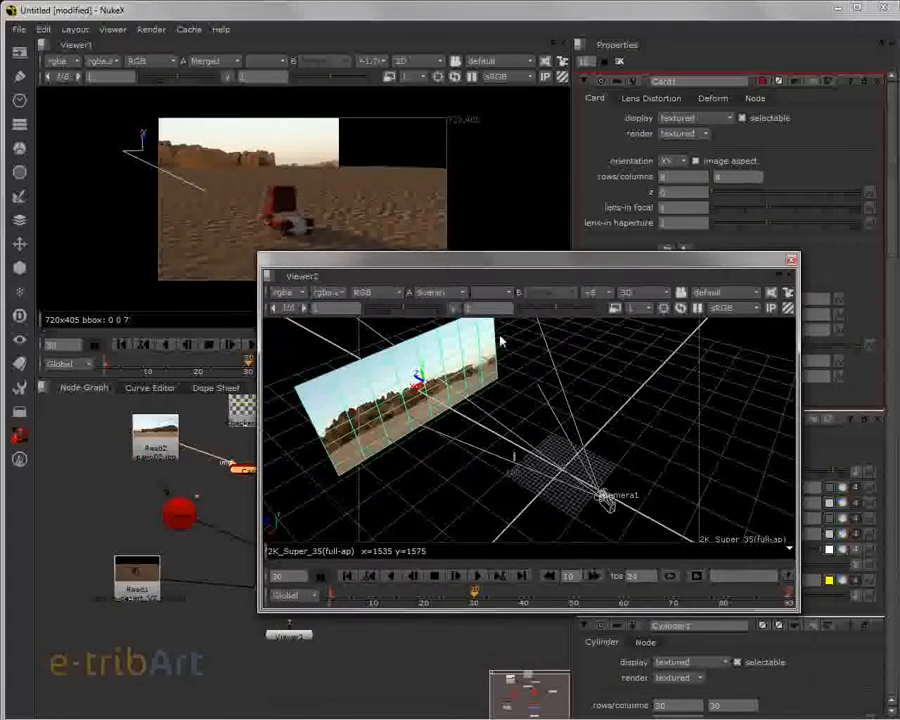
pyautogui.moveTo(477, 265); pyautogui.dragTo(484, 227)
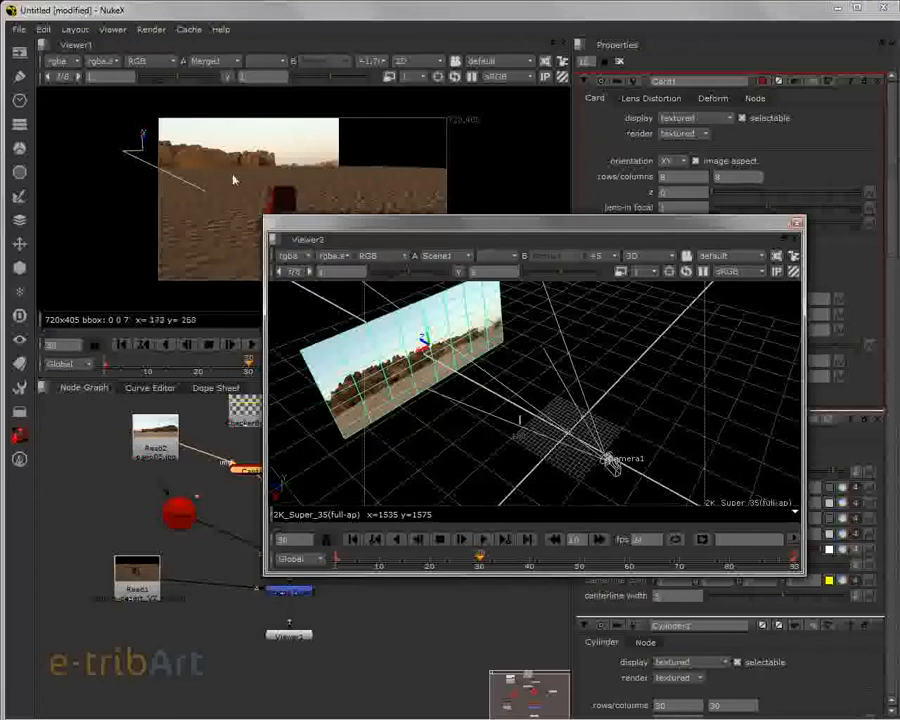
pyautogui.moveTo(401, 231); pyautogui.dragTo(367, 296)
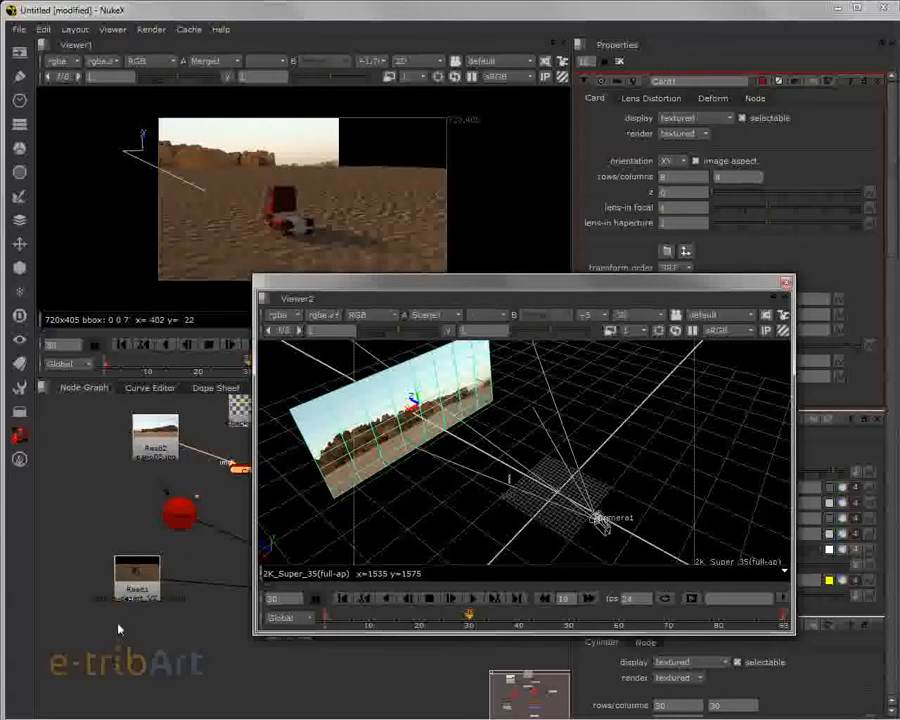
pyautogui.click(140, 580)
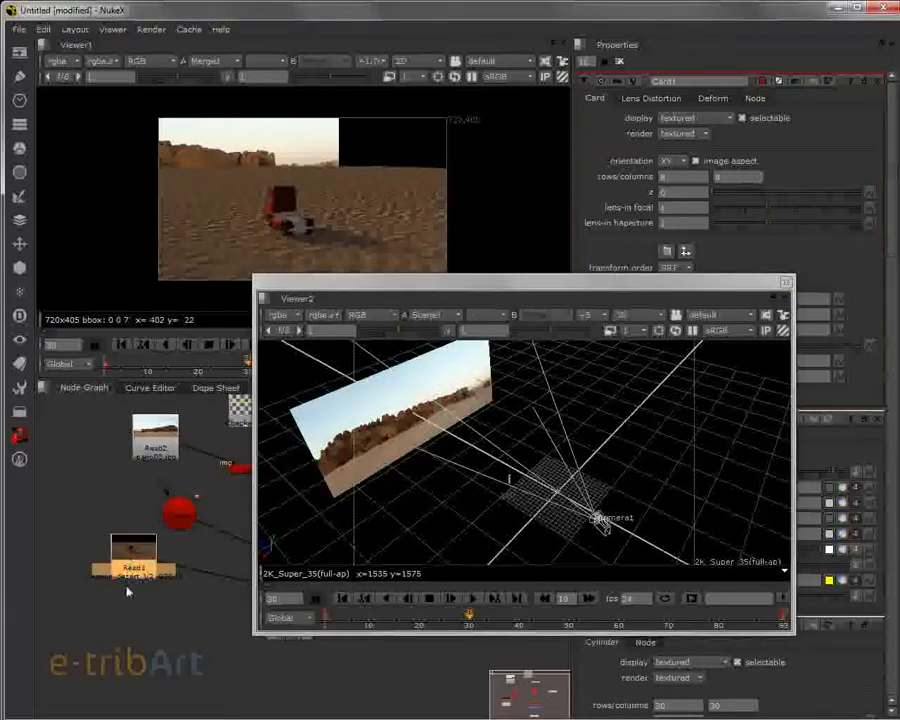
pyautogui.moveTo(150, 578); pyautogui.dragTo(163, 593)
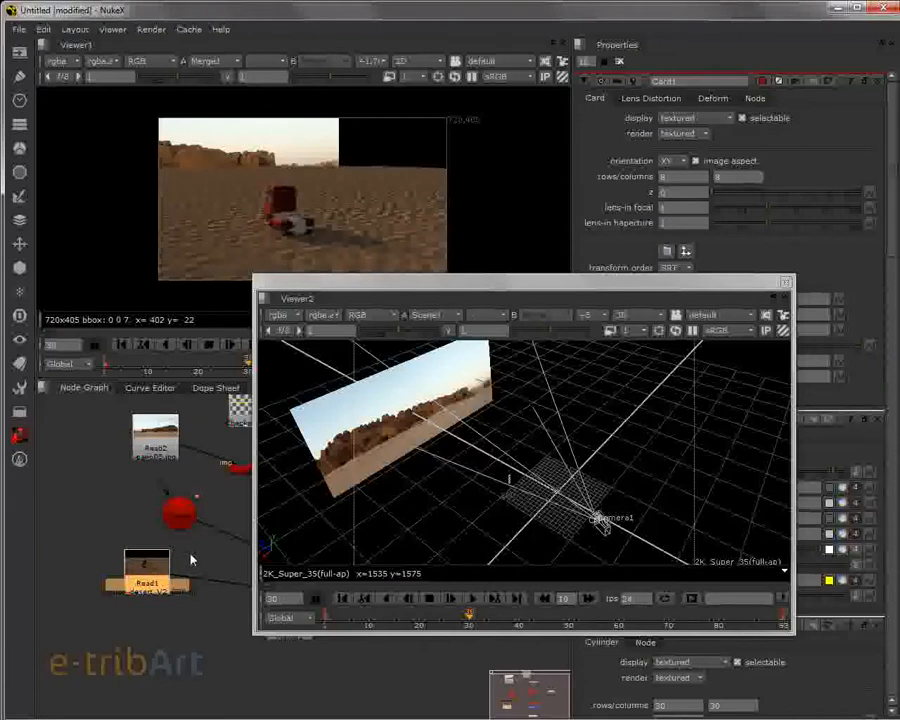
pyautogui.click(396, 441)
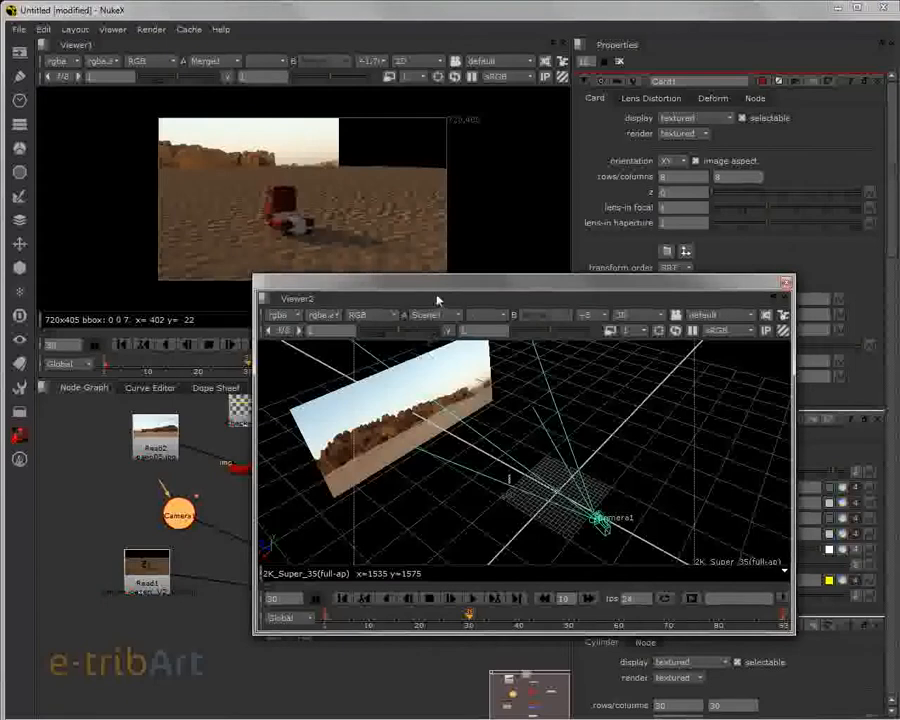
pyautogui.moveTo(442, 291); pyautogui.dragTo(456, 304)
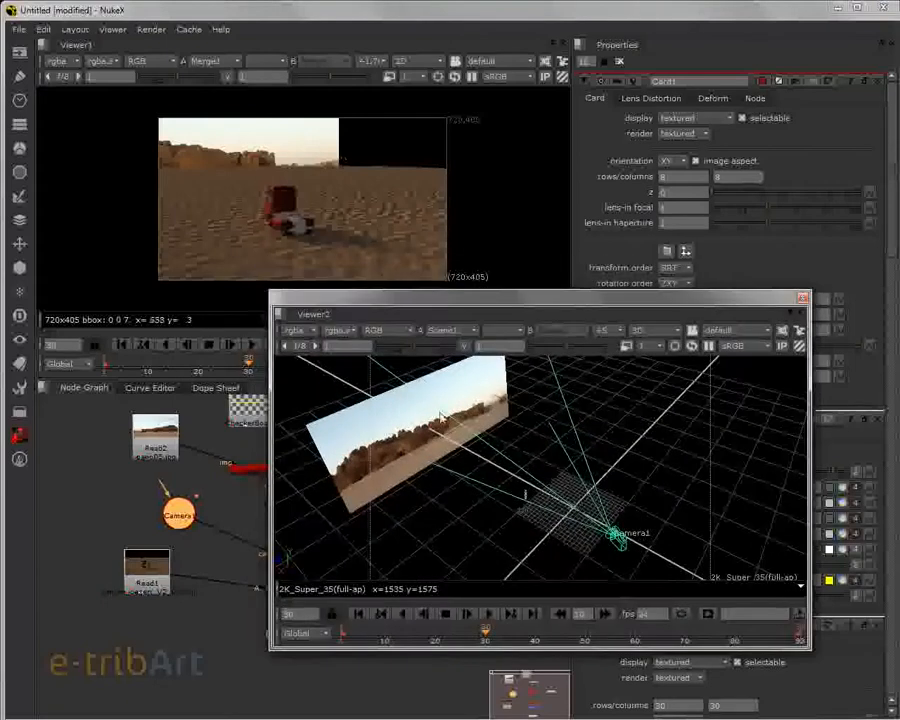
pyautogui.moveTo(470, 320); pyautogui.dragTo(461, 218)
pyautogui.moveTo(475, 557)
pyautogui.mouseDown()
pyautogui.moveTo(476, 616)
pyautogui.moveTo(476, 554)
pyautogui.mouseUp()
pyautogui.keyDown('alt'); pyautogui.moveTo(503, 450); pyautogui.dragTo(520, 478); pyautogui.keyUp('alt')
# Step: Uncover the node graph, add a second Card node, connect it to the Scene node and place it beside the cylinder node
pyautogui.moveTo(312, 199); pyautogui.dragTo(506, 370)
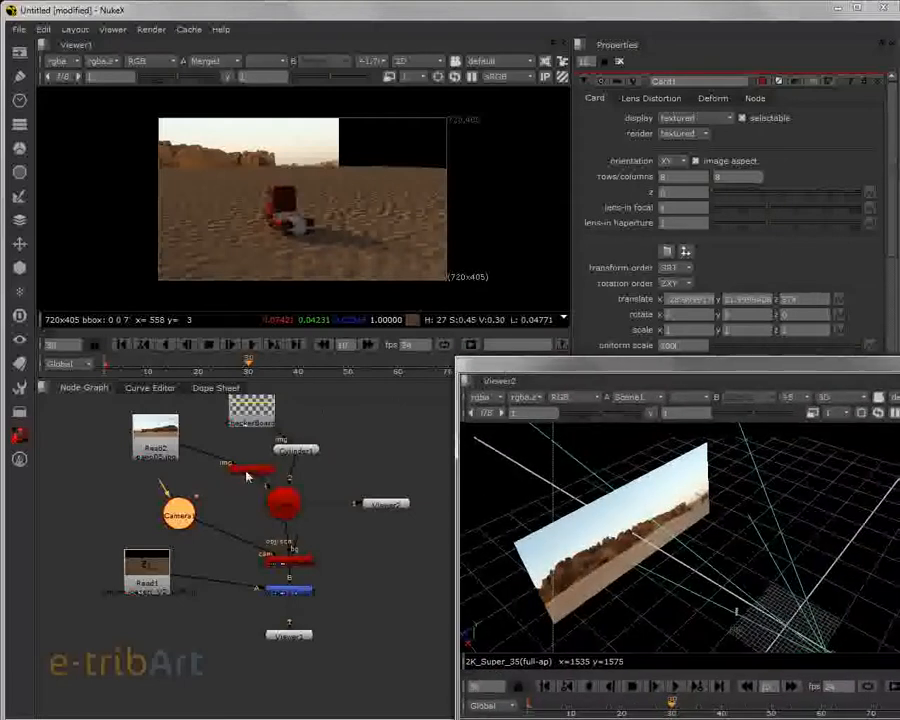
pyautogui.click(349, 436)
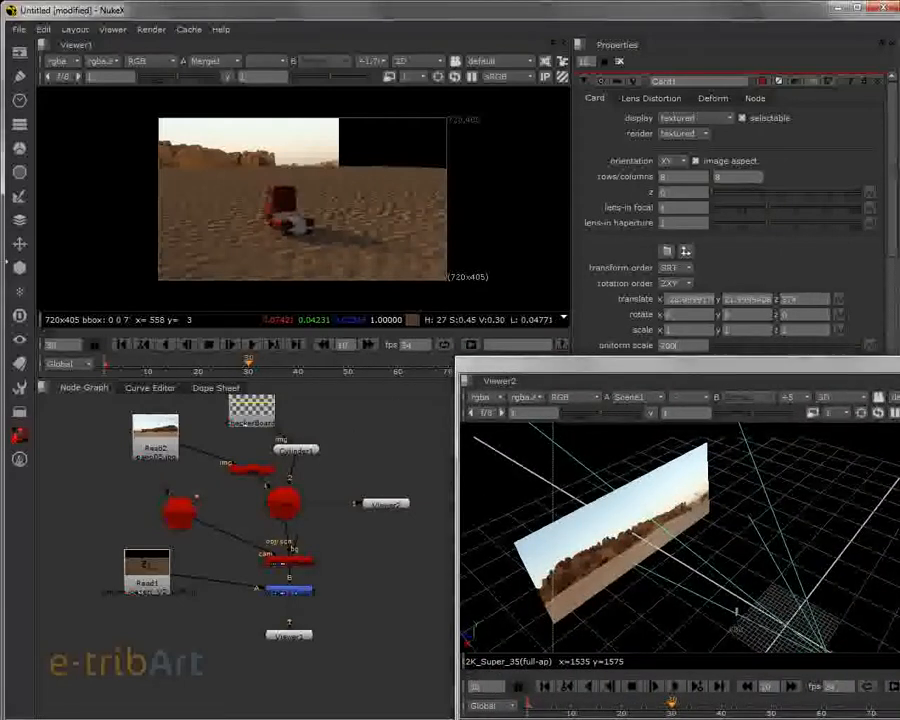
pyautogui.click(19, 267)
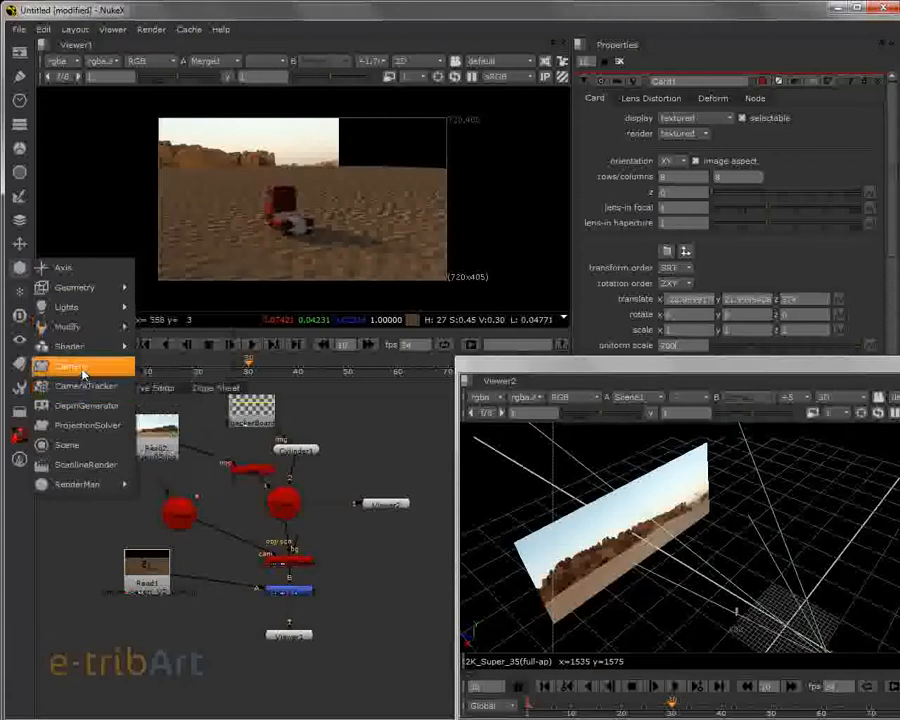
pyautogui.moveTo(120, 287)
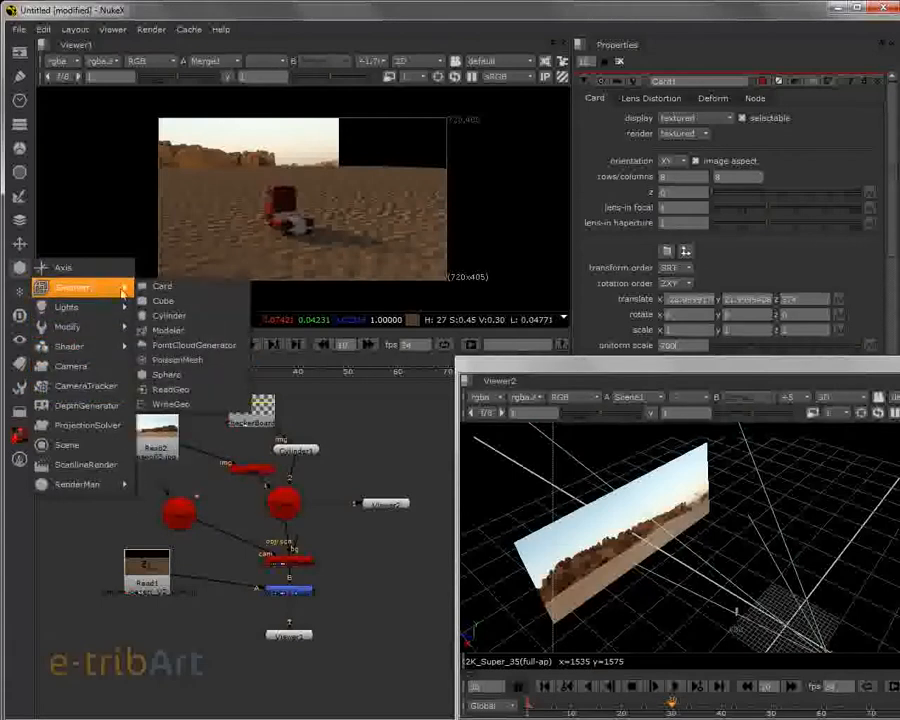
pyautogui.click(190, 301)
pyautogui.moveTo(351, 428); pyautogui.dragTo(289, 501)
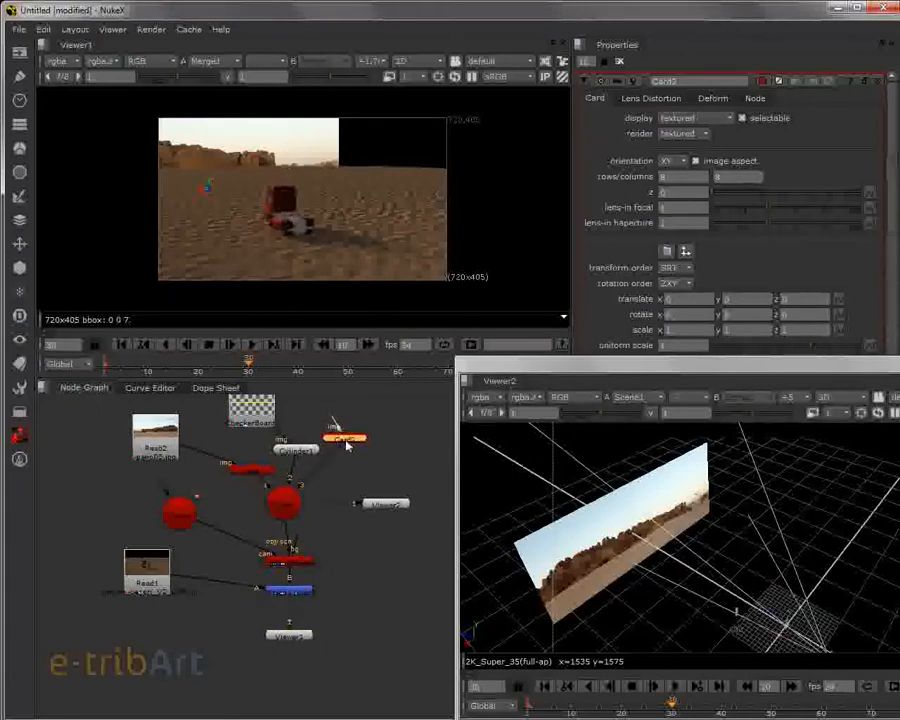
pyautogui.moveTo(347, 445); pyautogui.dragTo(347, 460)
# Step: Load pano04.jpg in a new Read node and connect it as the second card's image input
pyautogui.click(19, 48)
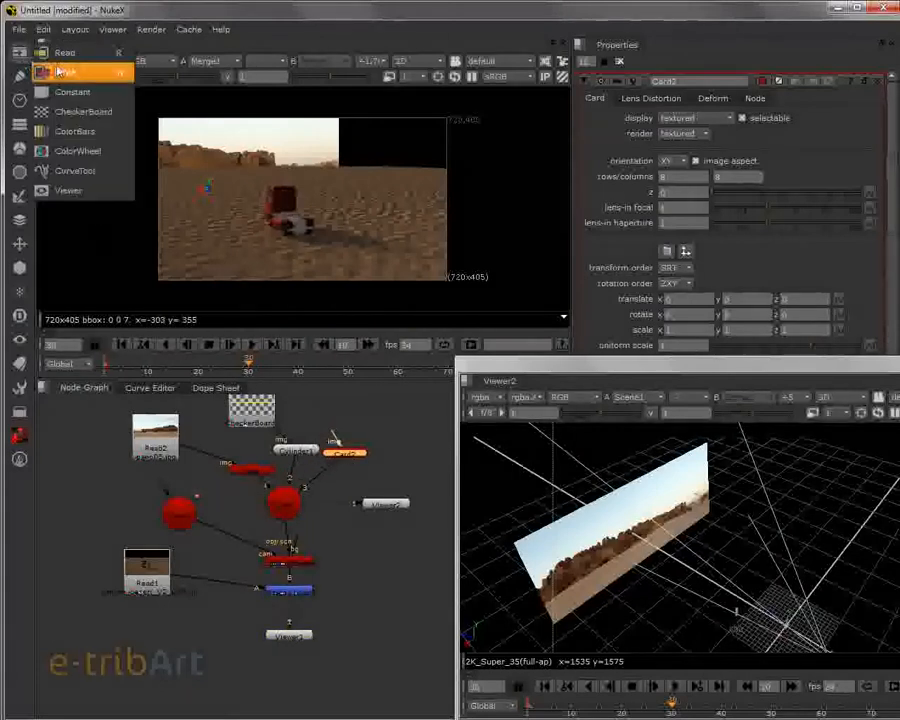
pyautogui.click(55, 35)
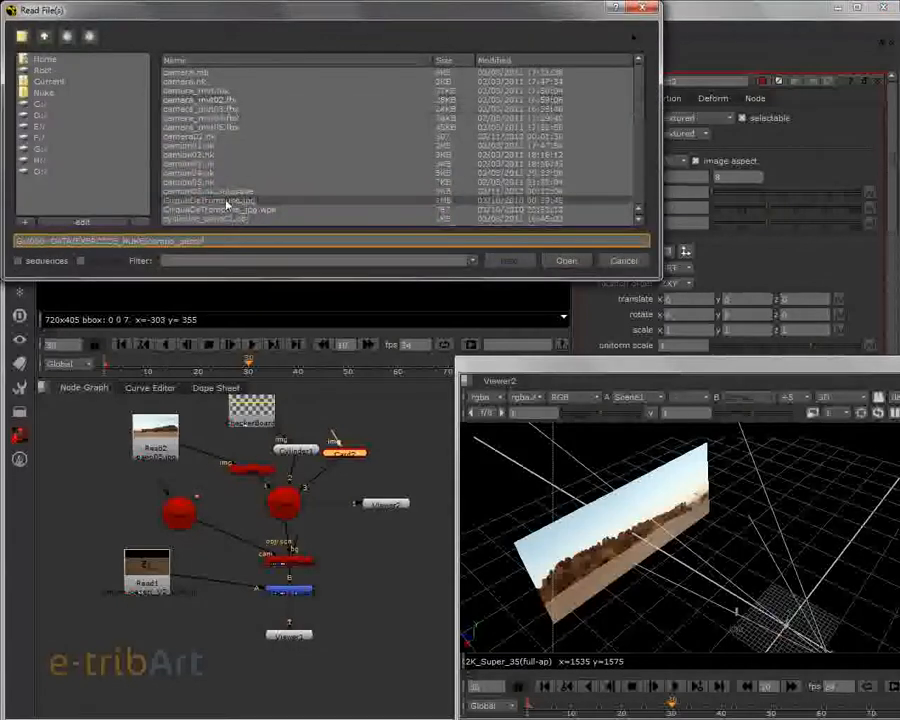
pyautogui.scroll(-5, 228, 185)
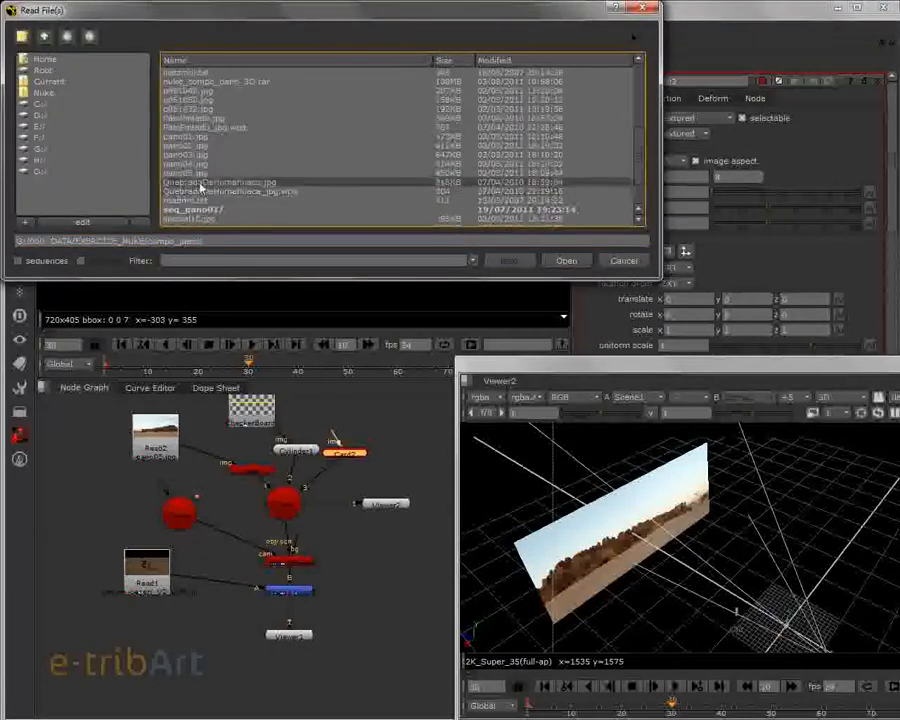
pyautogui.click(197, 165)
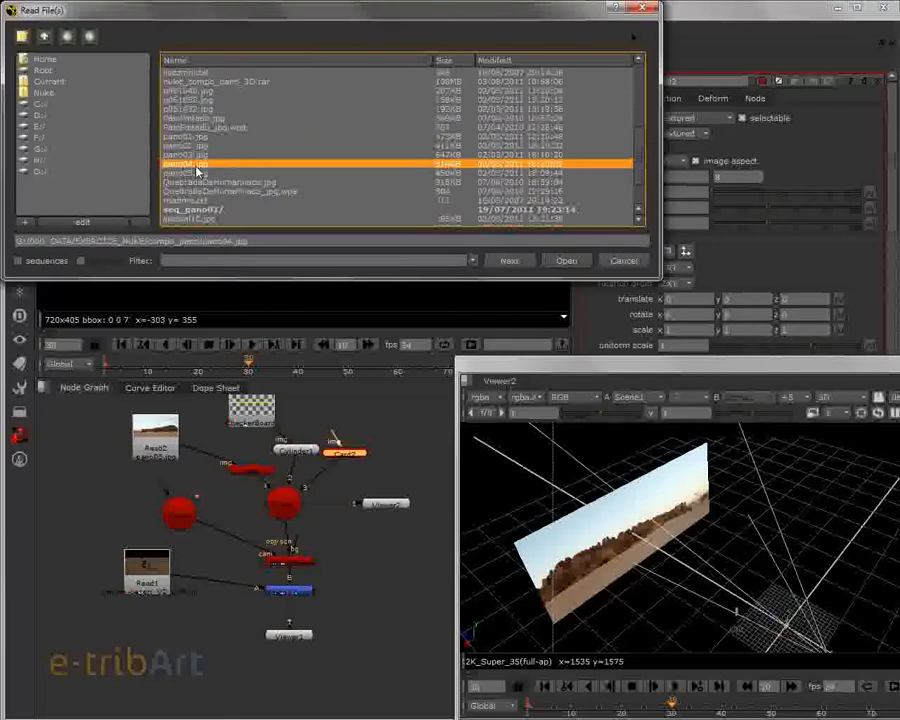
pyautogui.doubleClick(197, 165)
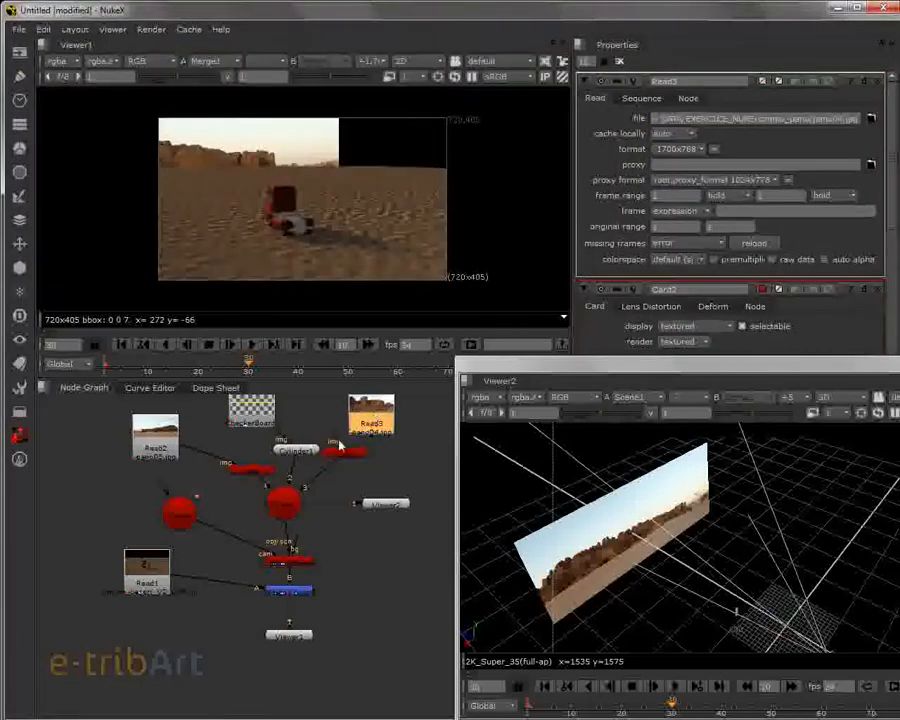
pyautogui.moveTo(341, 445); pyautogui.dragTo(359, 474)
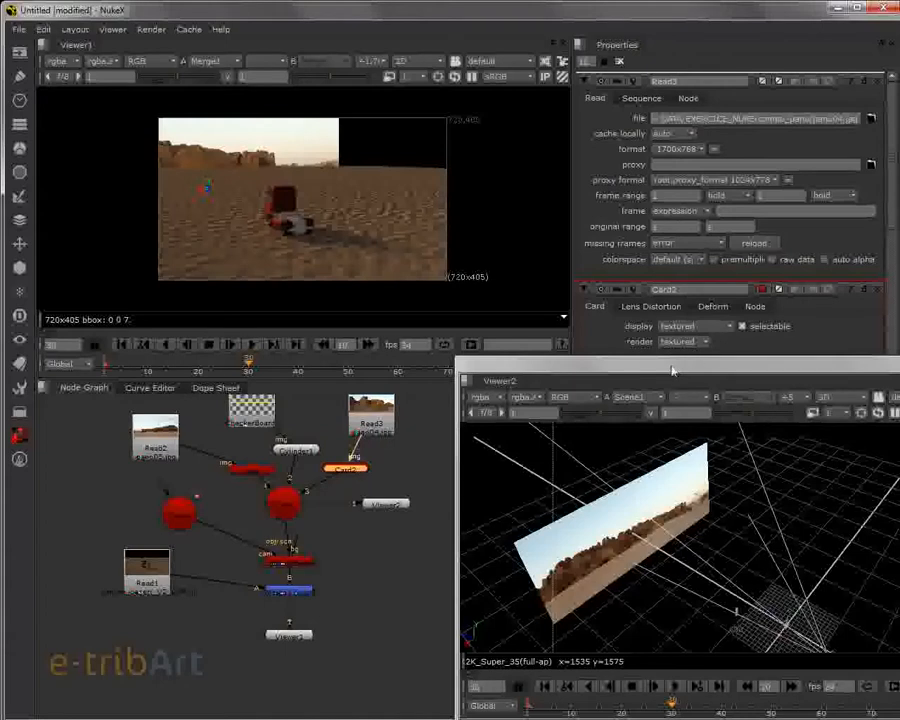
# Step: Enlarge the second card with its uniform scale so it is about as big as the desert card
pyautogui.doubleClick(331, 470)
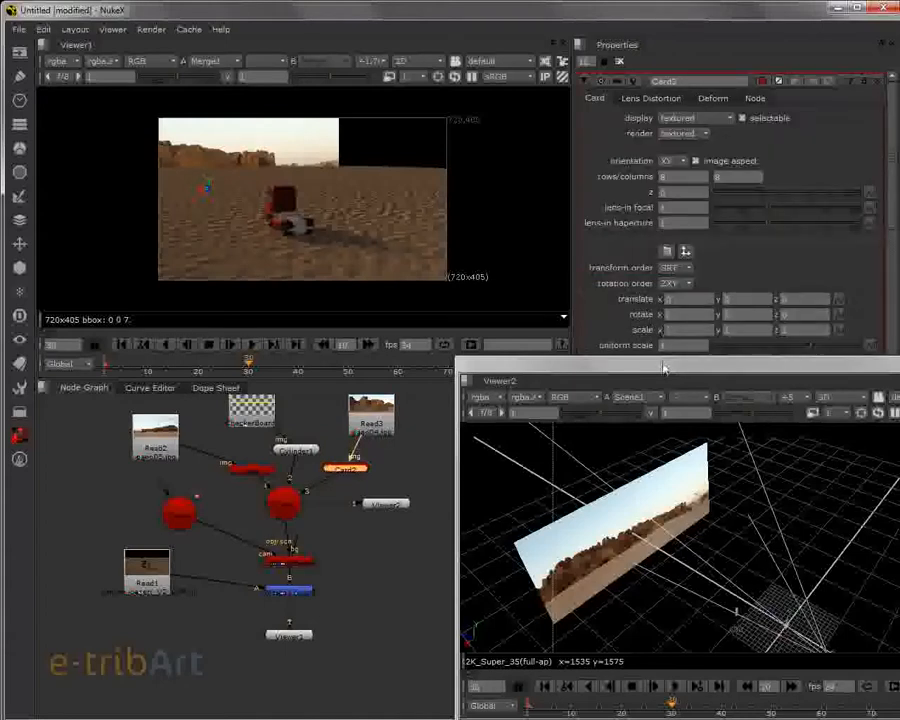
pyautogui.moveTo(664, 367); pyautogui.dragTo(655, 462)
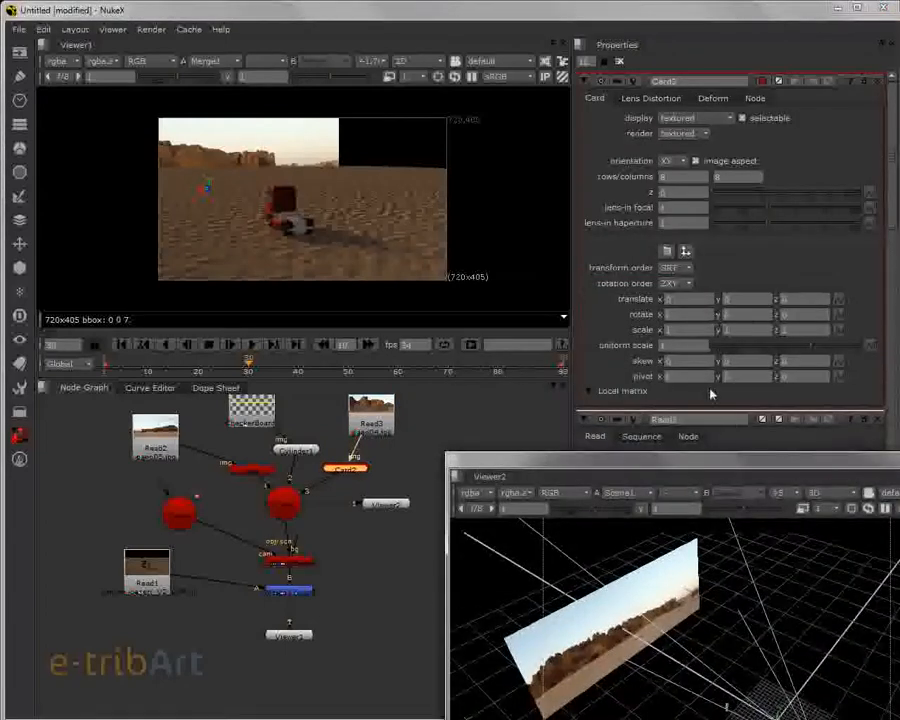
pyautogui.click(686, 347)
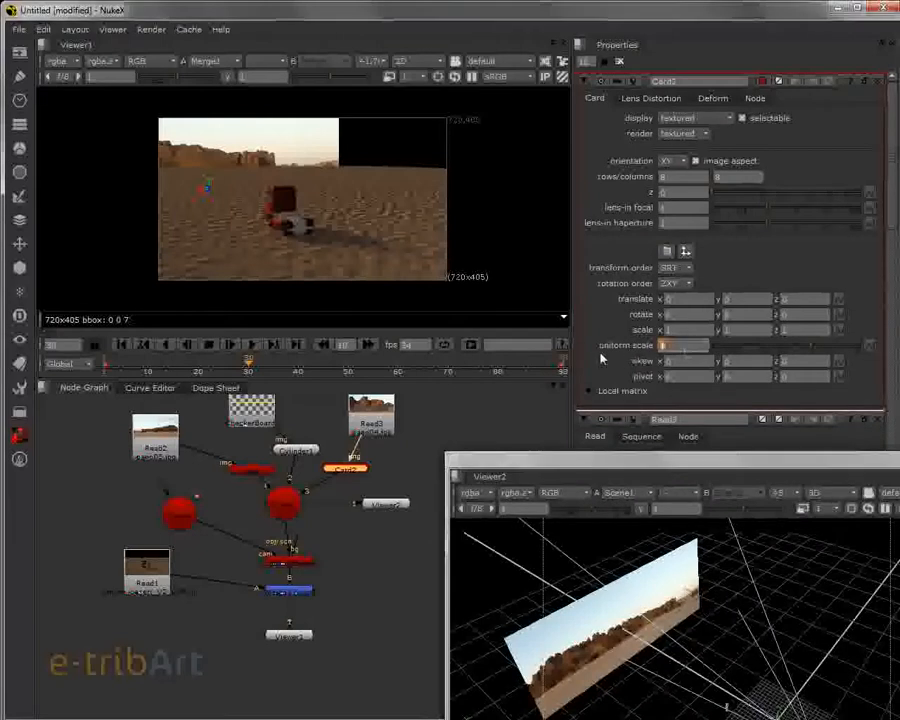
pyautogui.write('100')
pyautogui.press('Return')
# Step: Push the second card back to the desert card's depth and shift it sideways so it stands beside that card
pyautogui.moveTo(574, 464); pyautogui.dragTo(489, 299)
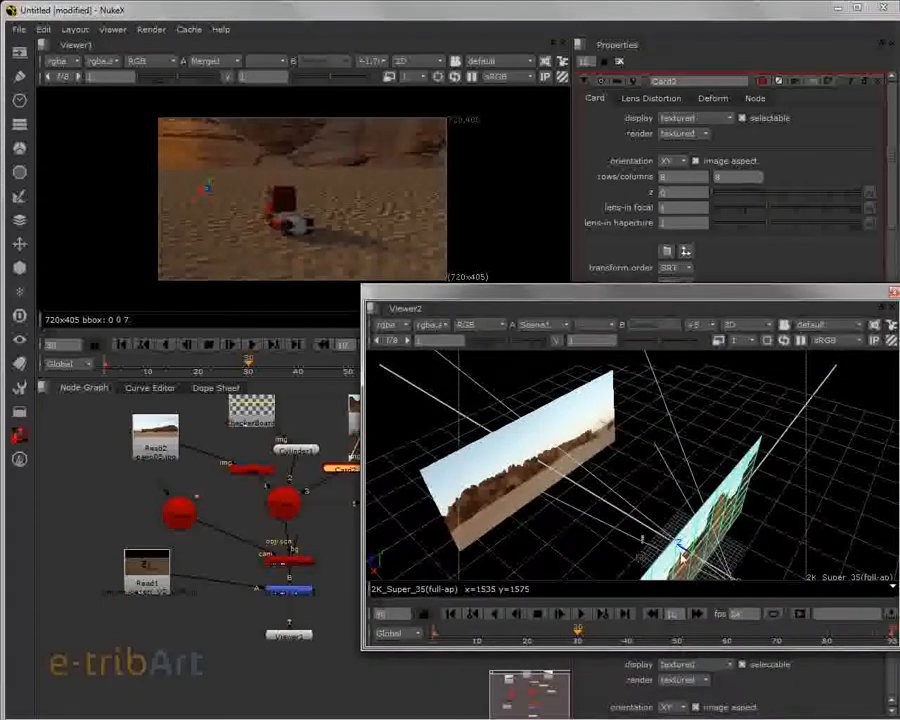
pyautogui.moveTo(683, 553); pyautogui.dragTo(461, 419)
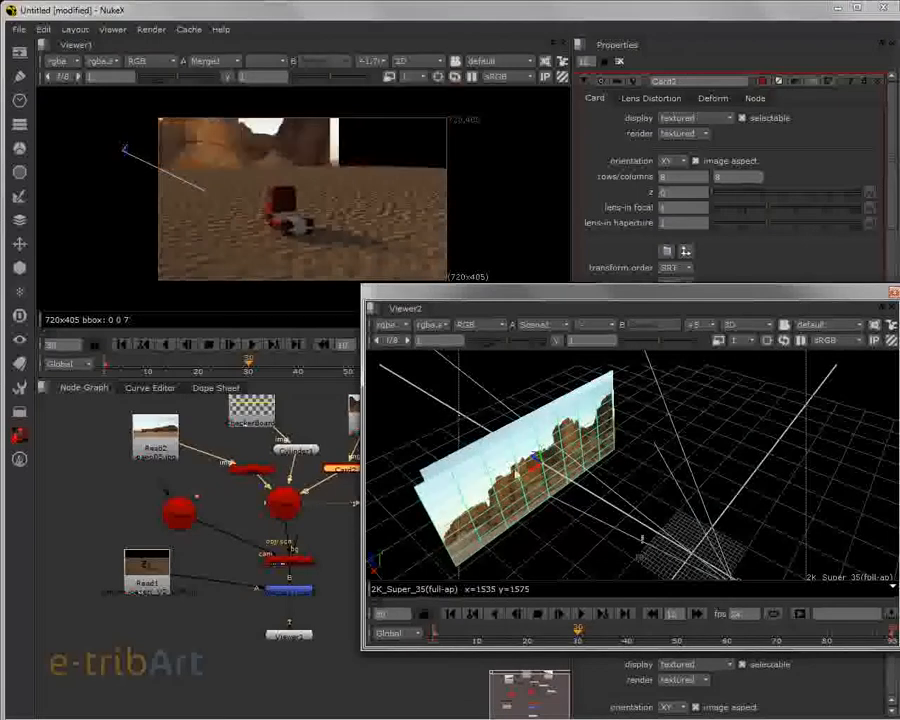
pyautogui.moveTo(530, 473); pyautogui.dragTo(766, 342)
# Step: Rotate the second card about its vertical axis so it angles inward toward the camera from the desert card
pyautogui.keyDown('alt'); pyautogui.moveTo(661, 461); pyautogui.dragTo(598, 481); pyautogui.keyUp('alt')
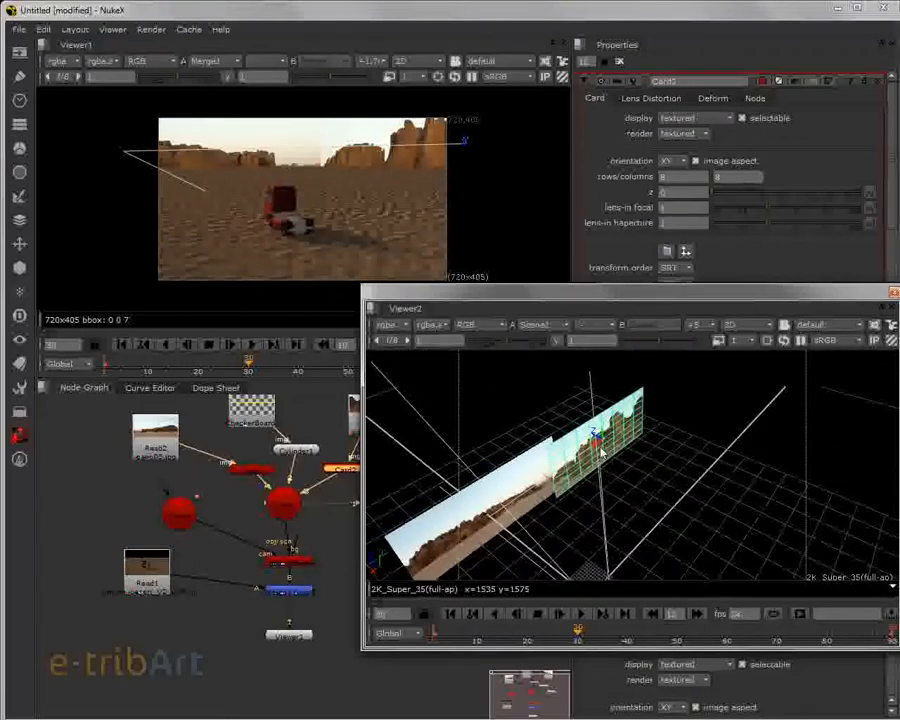
pyautogui.scroll(3, 608, 465)
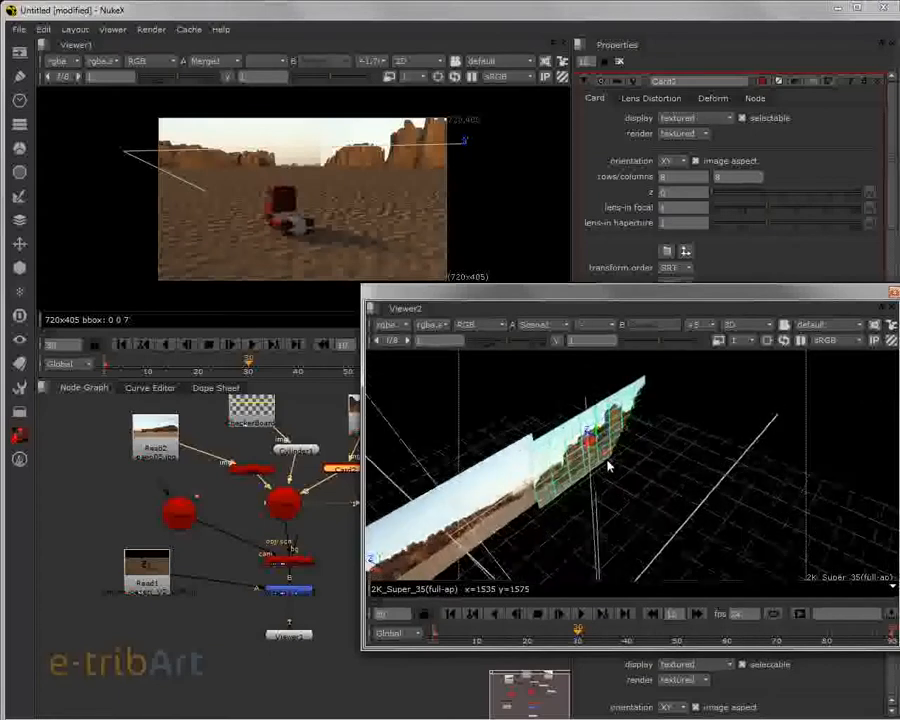
pyautogui.moveTo(606, 478)
pyautogui.keyDown('ctrl'); pyautogui.mouseDown()
pyautogui.moveTo(627, 510)
pyautogui.moveTo(615, 526)
pyautogui.moveTo(575, 538)
pyautogui.moveTo(583, 505)
pyautogui.moveTo(623, 481)
pyautogui.moveTo(603, 487)
pyautogui.mouseUp(); pyautogui.keyUp('ctrl')
pyautogui.press('w')
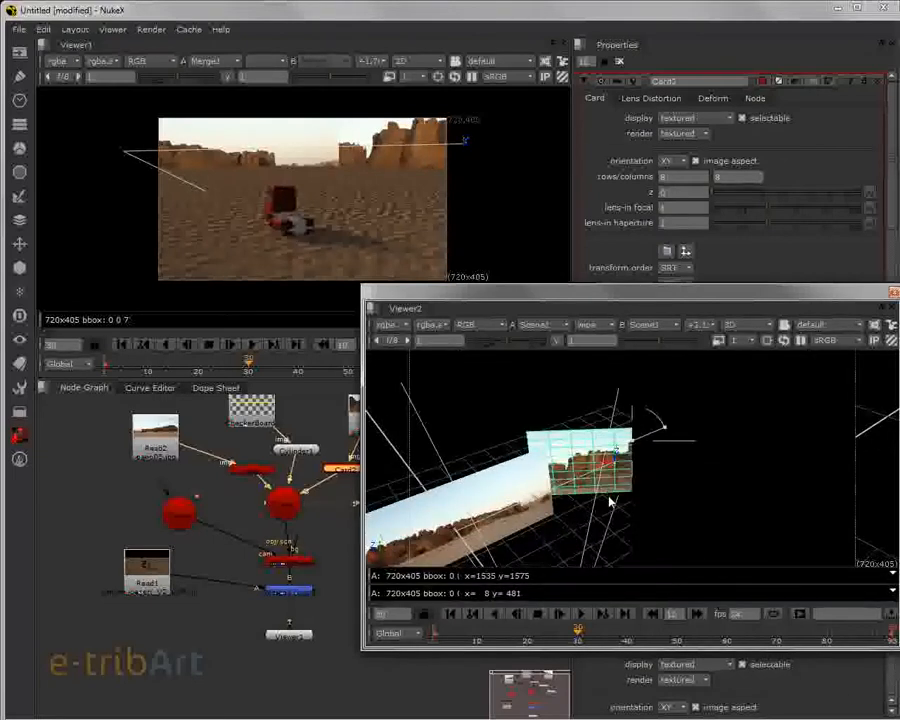
pyautogui.keyDown('ctrl'); pyautogui.moveTo(610, 500); pyautogui.dragTo(630, 418); pyautogui.keyUp('ctrl')
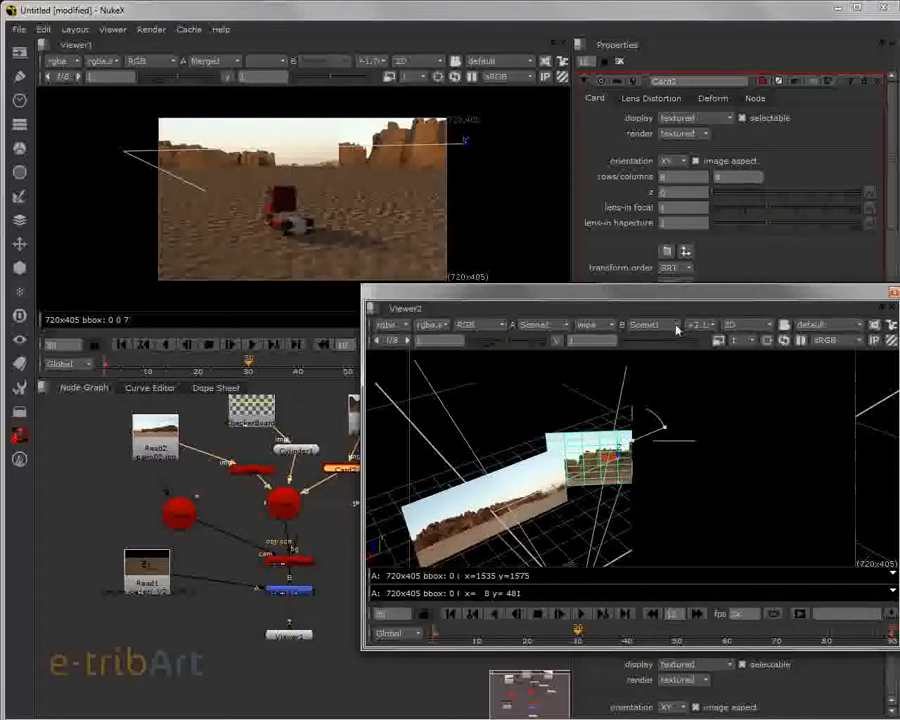
pyautogui.keyDown('ctrl'); pyautogui.moveTo(577, 498); pyautogui.dragTo(530, 526); pyautogui.keyUp('ctrl')
pyautogui.press('w')
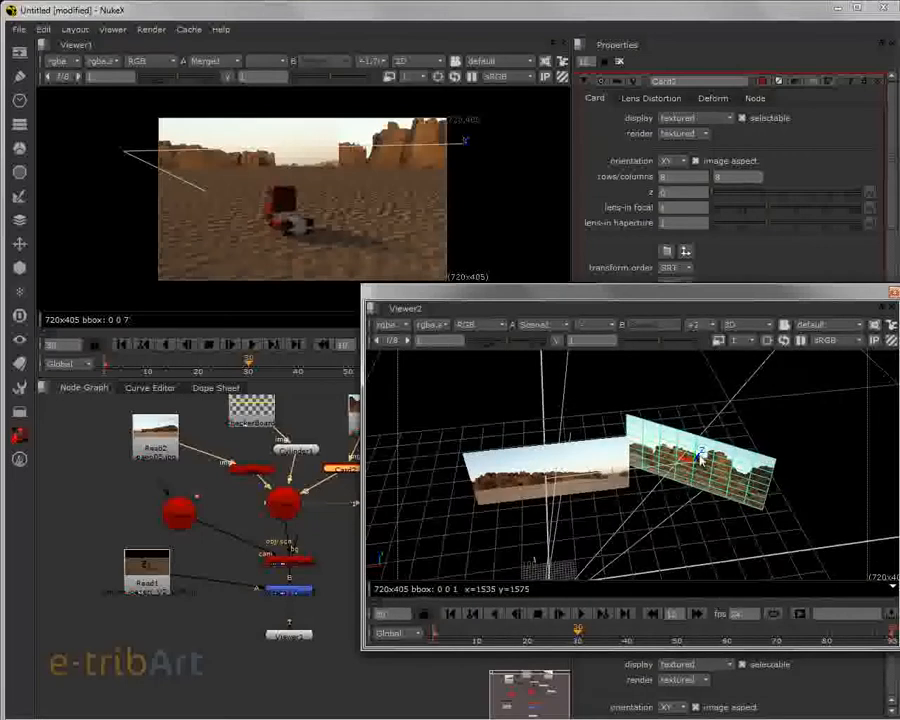
# Step: Move the angled card in depth and sideways until its inner edge meets the desert card's edge
pyautogui.moveTo(700, 455); pyautogui.dragTo(688, 510)
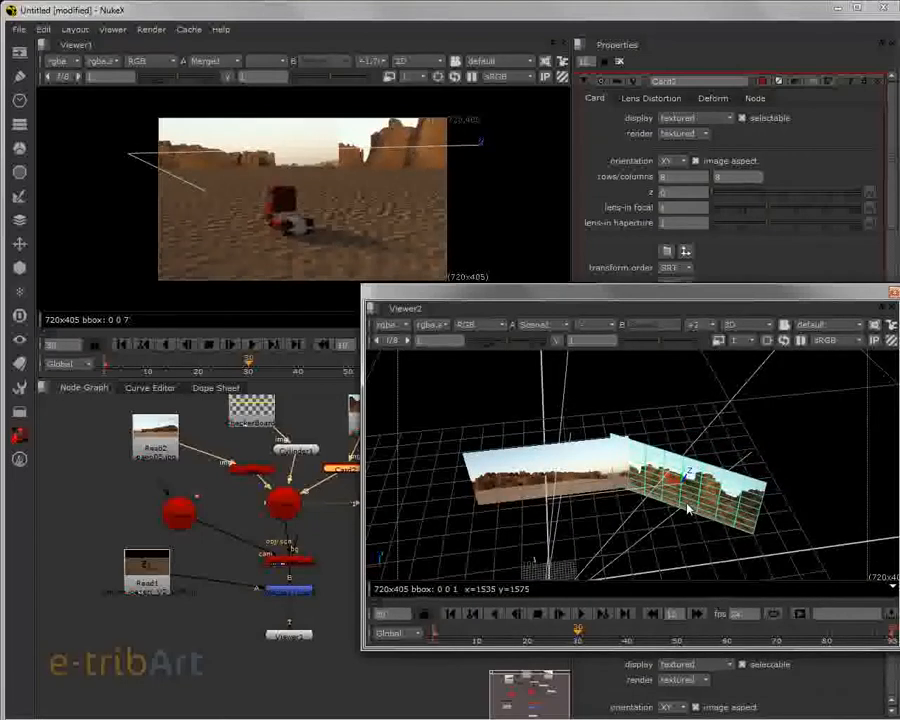
pyautogui.moveTo(670, 484); pyautogui.dragTo(689, 486)
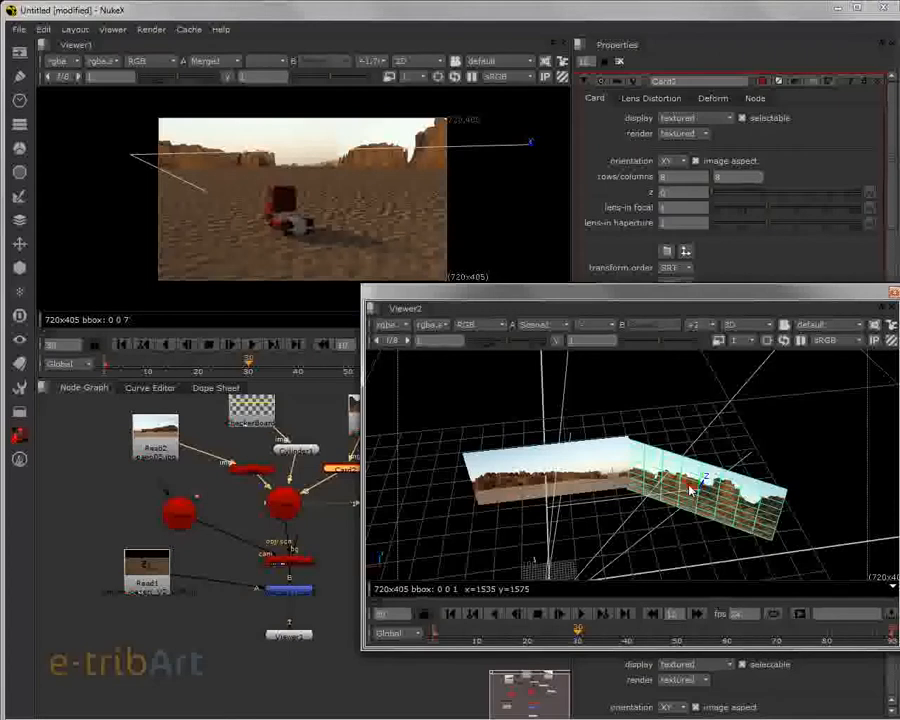
pyautogui.moveTo(686, 487); pyautogui.dragTo(688, 490)
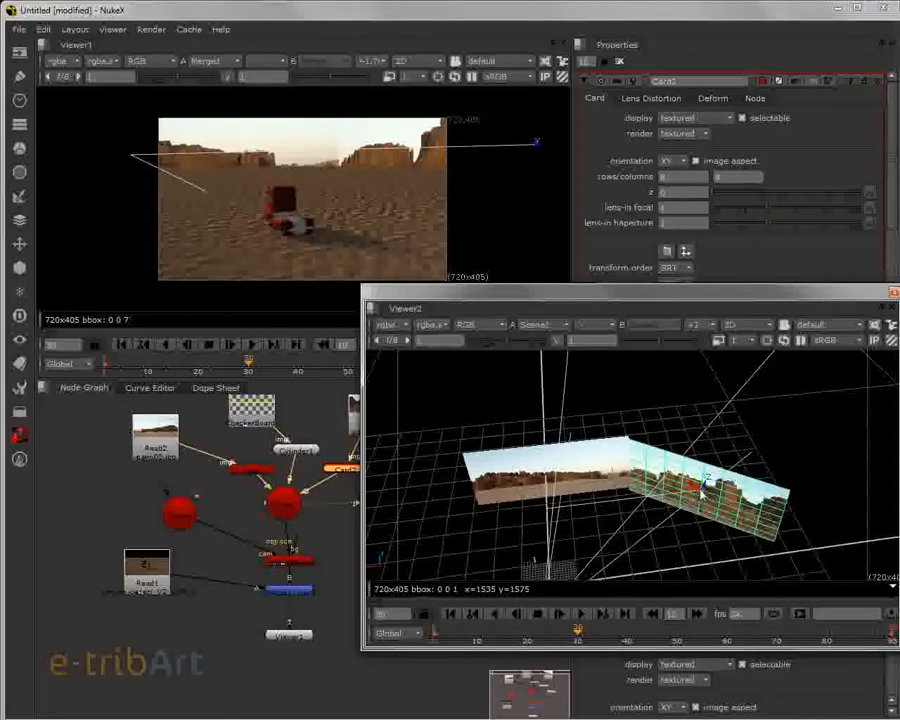
pyautogui.moveTo(705, 483); pyautogui.dragTo(691, 487)
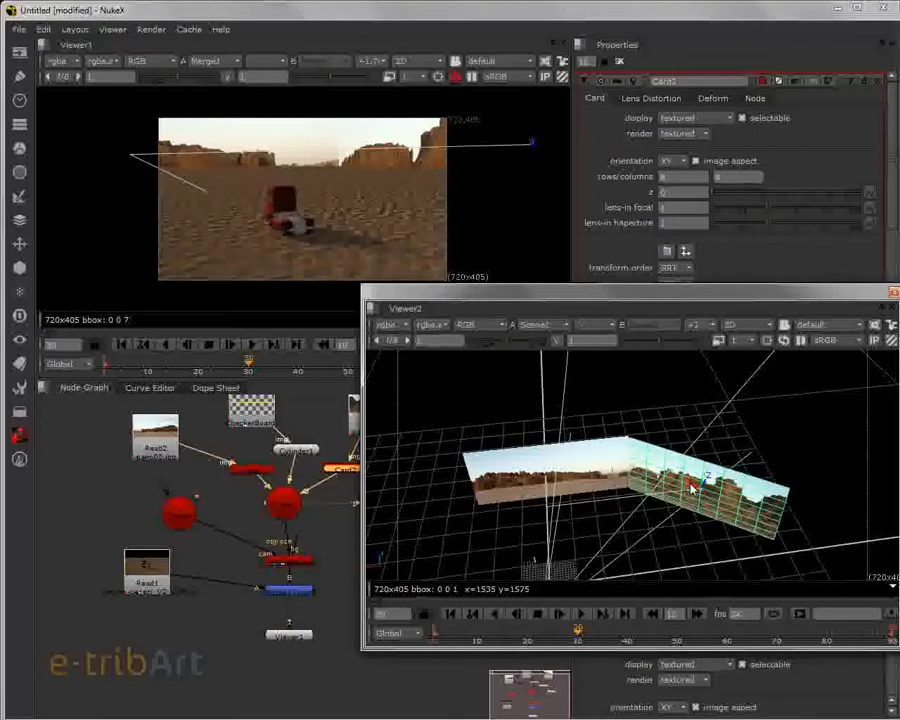
# Step: Fine-tune the second card's rotation at the seam and compare the two cards from another angle
pyautogui.keyDown('ctrl'); pyautogui.moveTo(585, 524); pyautogui.dragTo(561, 476); pyautogui.keyUp('ctrl')
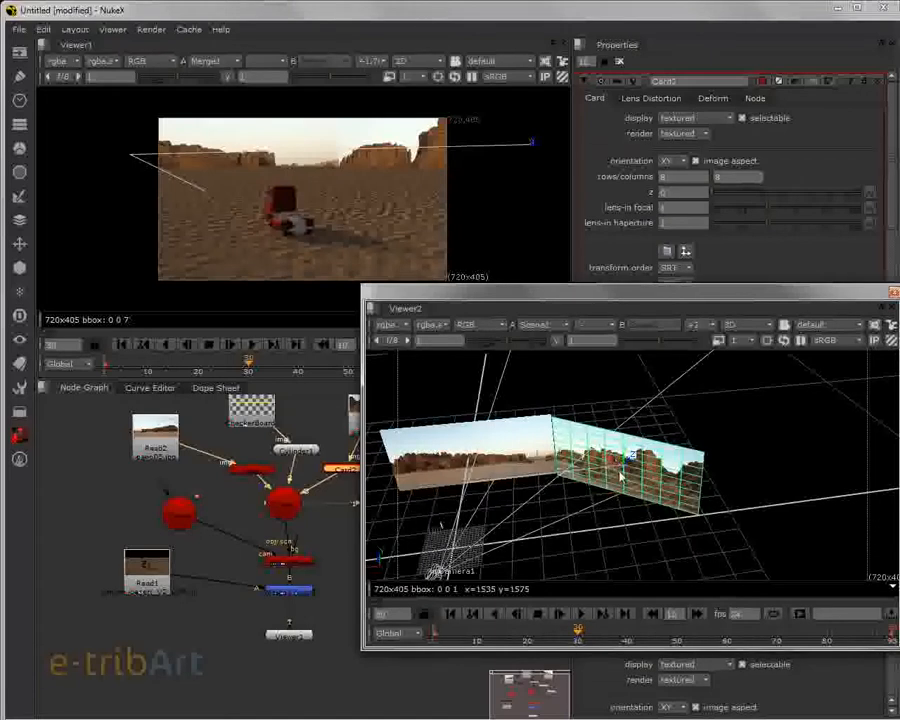
pyautogui.press('ctrl')
pyautogui.keyDown('ctrl'); pyautogui.moveTo(625, 480); pyautogui.dragTo(625, 481); pyautogui.keyUp('ctrl')
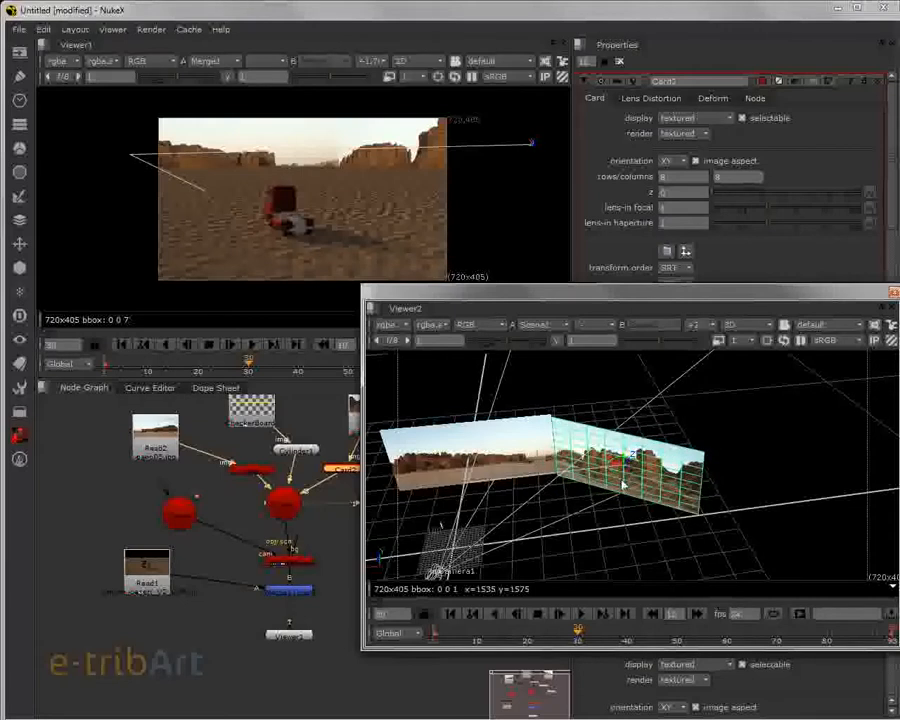
pyautogui.press('w')
pyautogui.press('w')
pyautogui.keyDown('ctrl'); pyautogui.moveTo(604, 510); pyautogui.dragTo(591, 441); pyautogui.keyUp('ctrl')
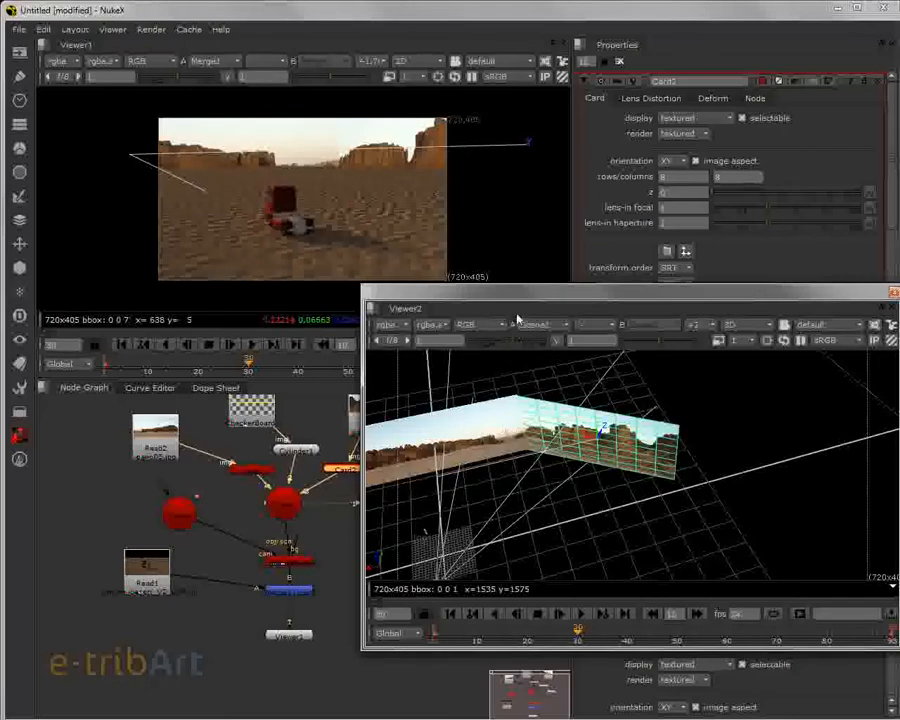
# Step: Uncover the node graph, reposition the pano04.jpg Read node, and view the two joined cards around the camera
pyautogui.moveTo(517, 308); pyautogui.dragTo(580, 255)
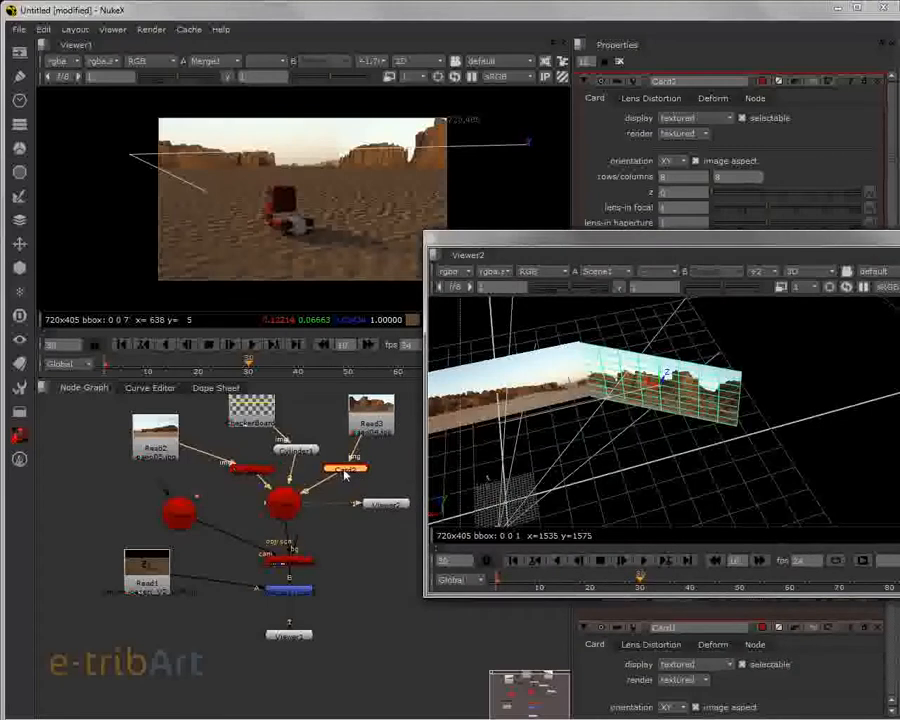
pyautogui.click(372, 430)
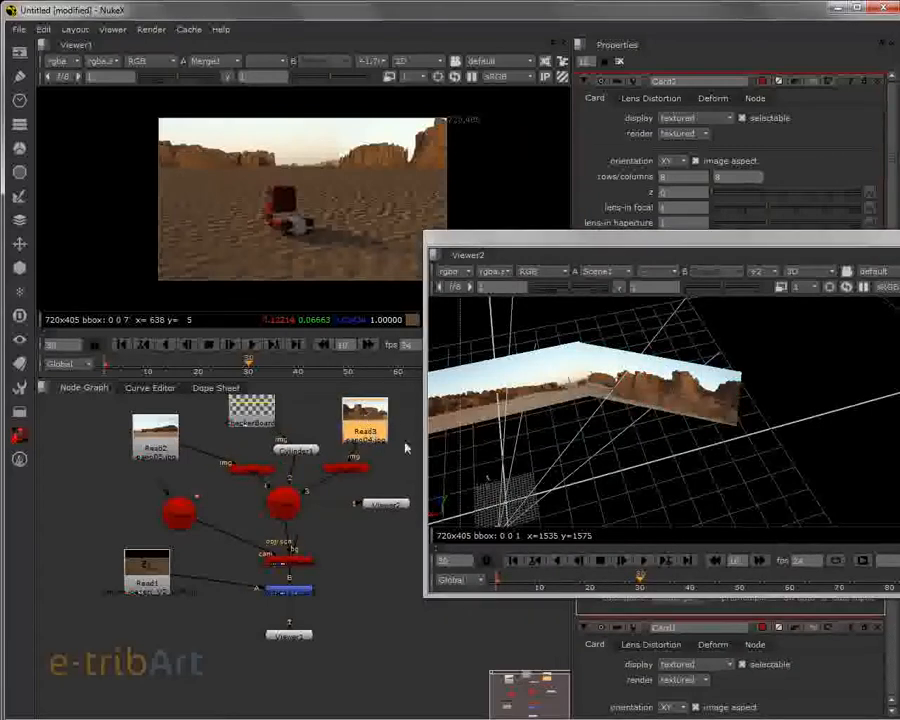
pyautogui.keyDown('ctrl'); pyautogui.moveTo(596, 445); pyautogui.dragTo(639, 488); pyautogui.keyUp('ctrl')
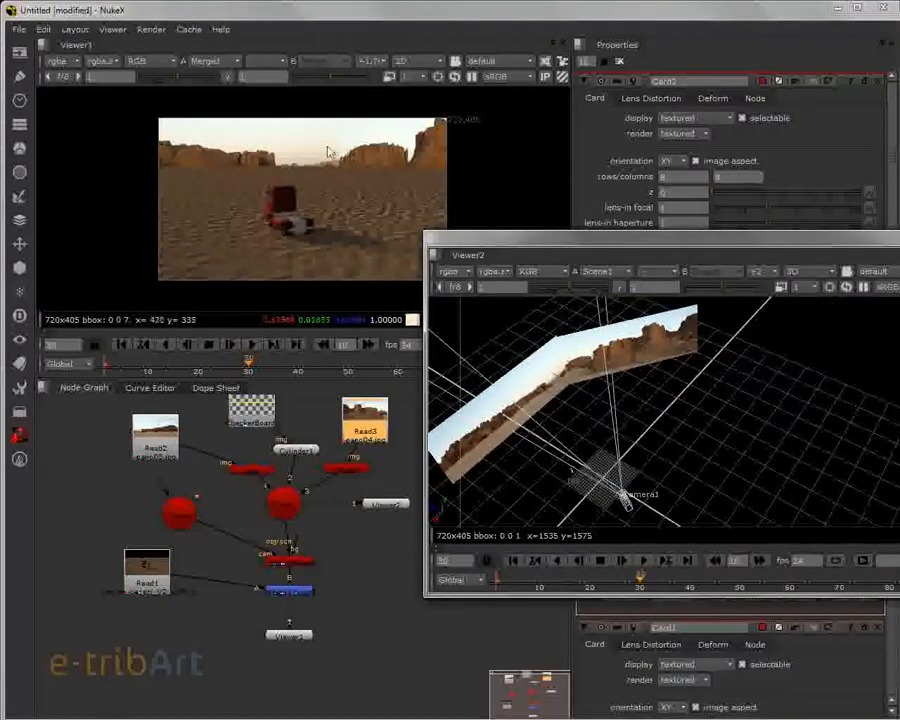
# Step: Select the second card in the 3D view and nudge it slightly outward to refine the seam
pyautogui.click(578, 352)
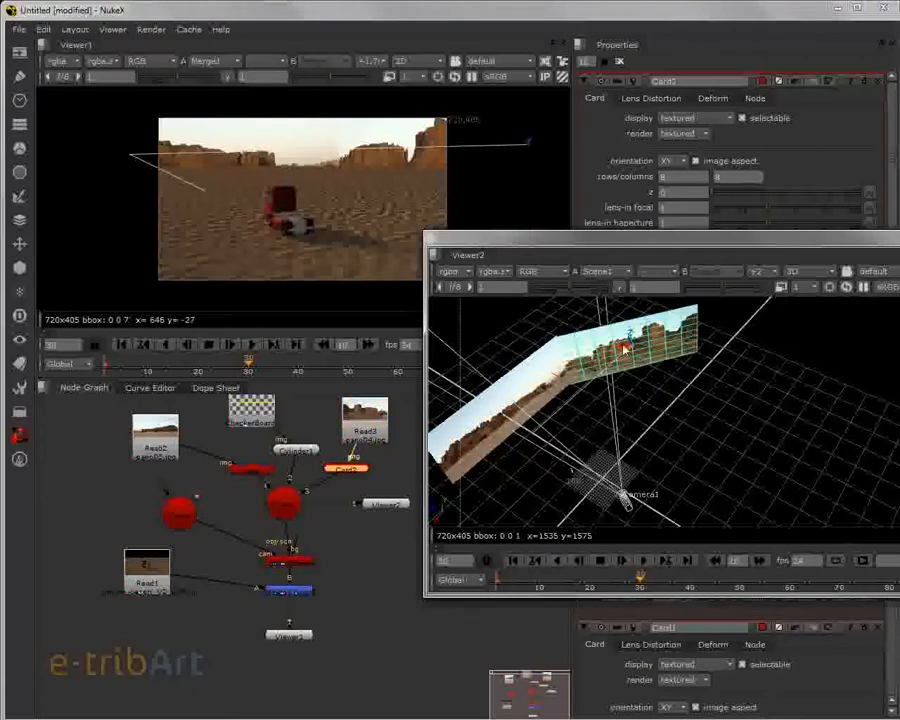
pyautogui.moveTo(624, 349); pyautogui.dragTo(626, 348)
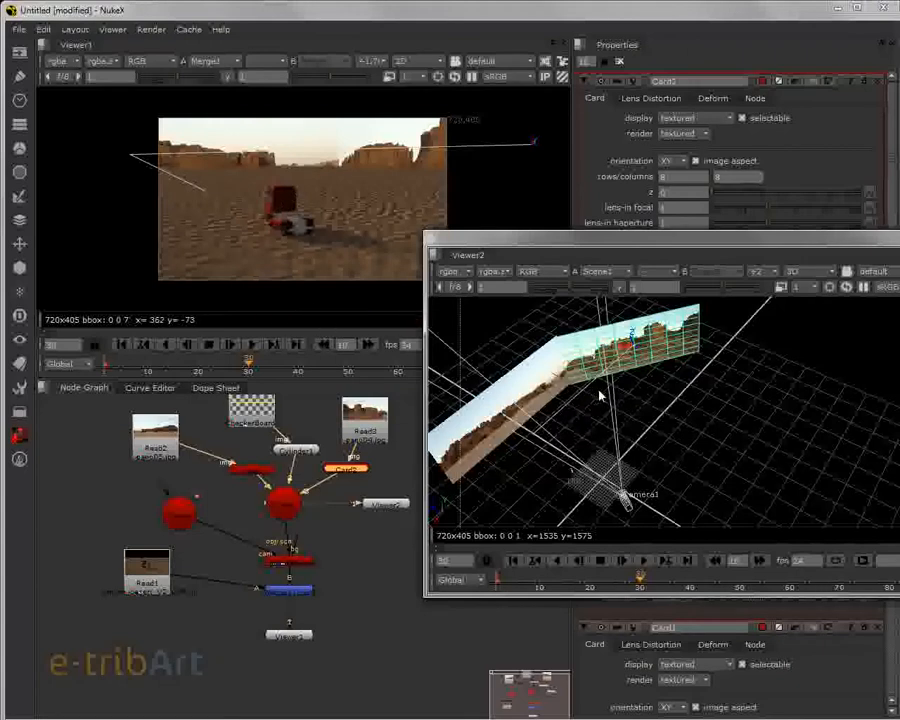
pyautogui.moveTo(659, 477); pyautogui.dragTo(612, 531, button='middle')
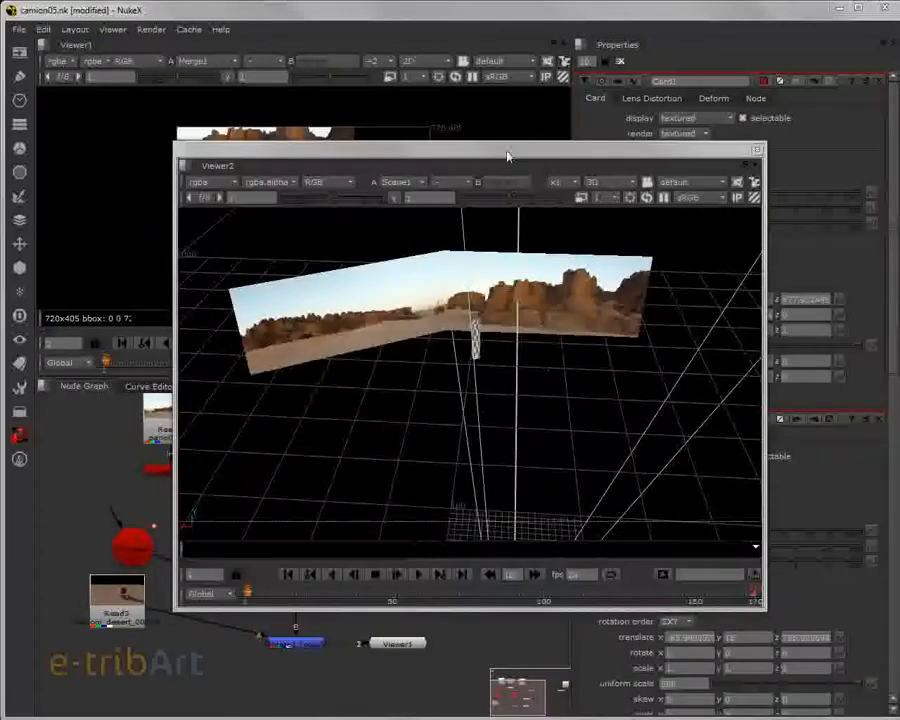
# Step: In the camion05.nk script, go to frame 0 and view the joined cards together with the camera frustum
pyautogui.moveTo(507, 152); pyautogui.dragTo(491, 146)
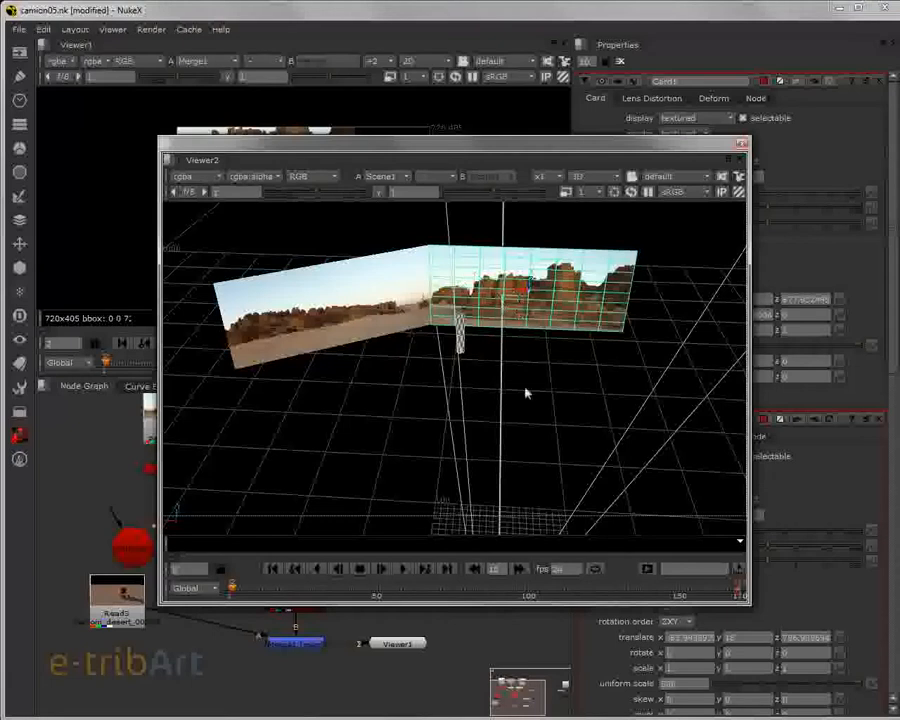
pyautogui.moveTo(233, 587)
pyautogui.mouseDown()
pyautogui.moveTo(361, 588)
pyautogui.moveTo(228, 587)
pyautogui.mouseUp()
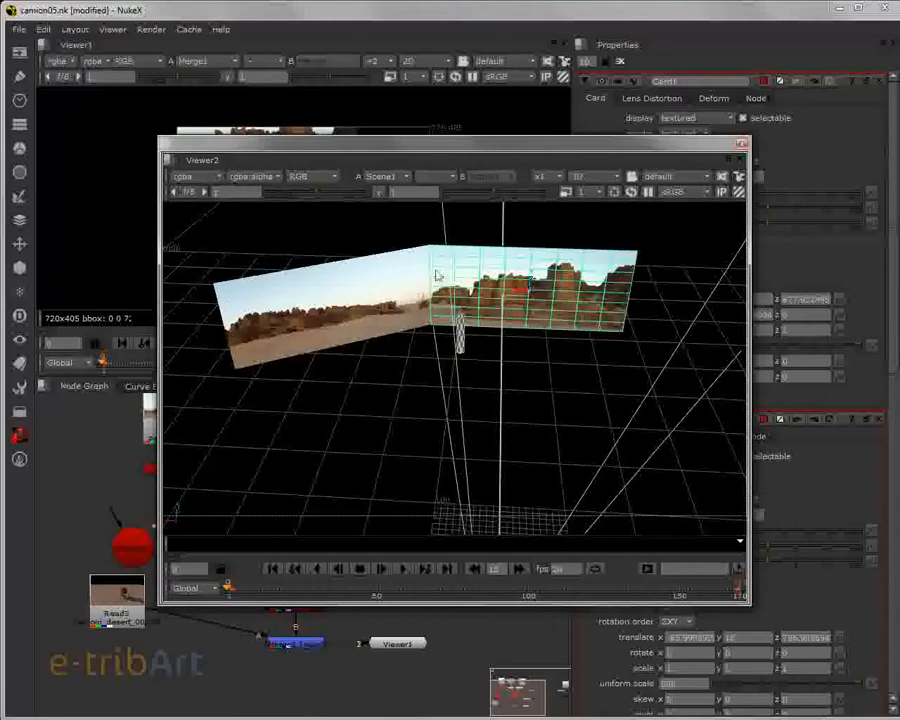
pyautogui.keyDown('ctrl'); pyautogui.moveTo(460, 335); pyautogui.dragTo(540, 322); pyautogui.keyUp('ctrl')
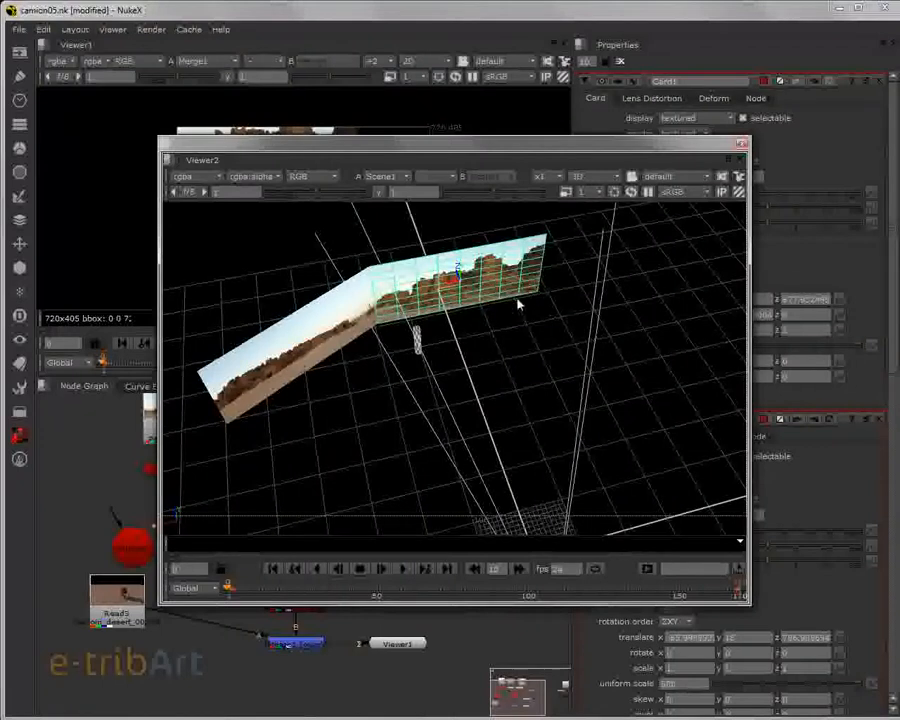
# Step: Close in on the seam behind the checkered cylinder and nudge the rock-formation card slightly sideways
pyautogui.moveTo(399, 163); pyautogui.dragTo(450, 133)
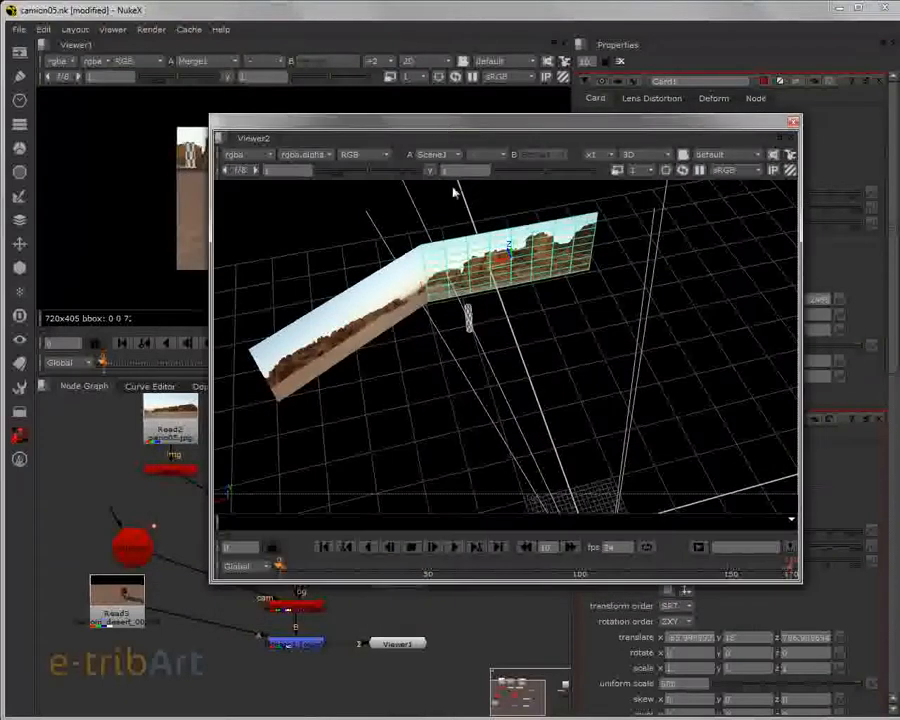
pyautogui.keyDown('ctrl'); pyautogui.moveTo(472, 316); pyautogui.dragTo(472, 395); pyautogui.keyUp('ctrl')
pyautogui.scroll(5, 470, 395)
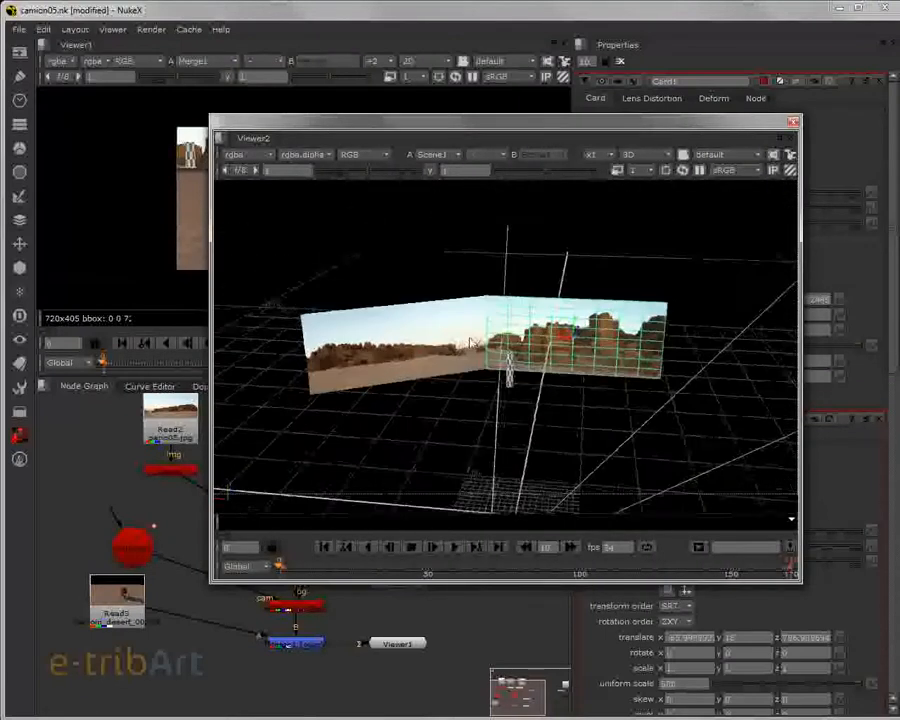
pyautogui.moveTo(620, 350); pyautogui.dragTo(626, 348)
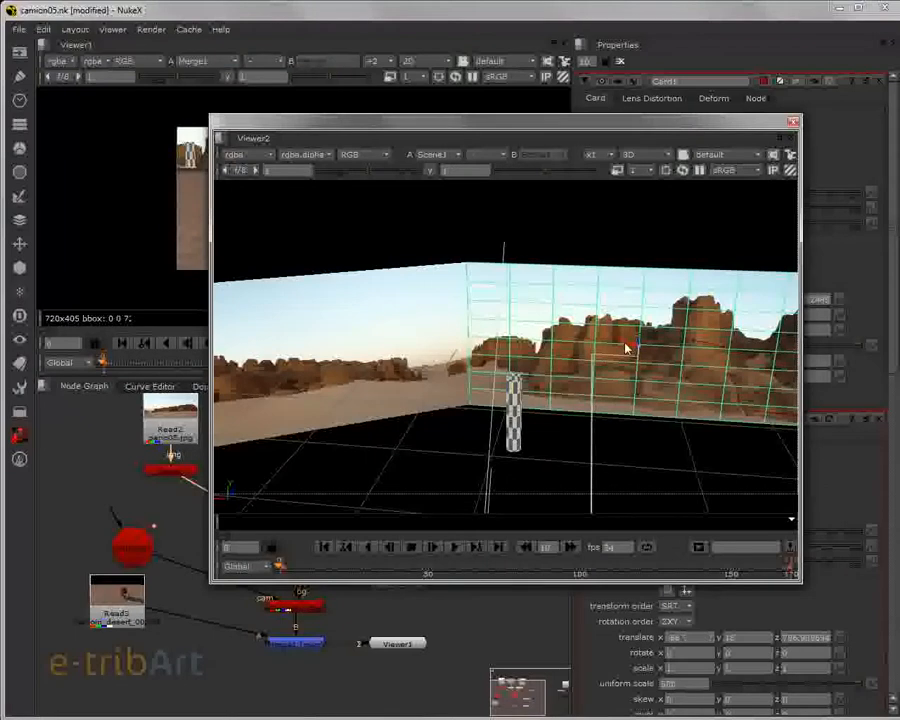
# Step: Go to frame 1 and examine the joined cards, the checkered cylinder and the camera frustum from above
pyautogui.click(556, 213)
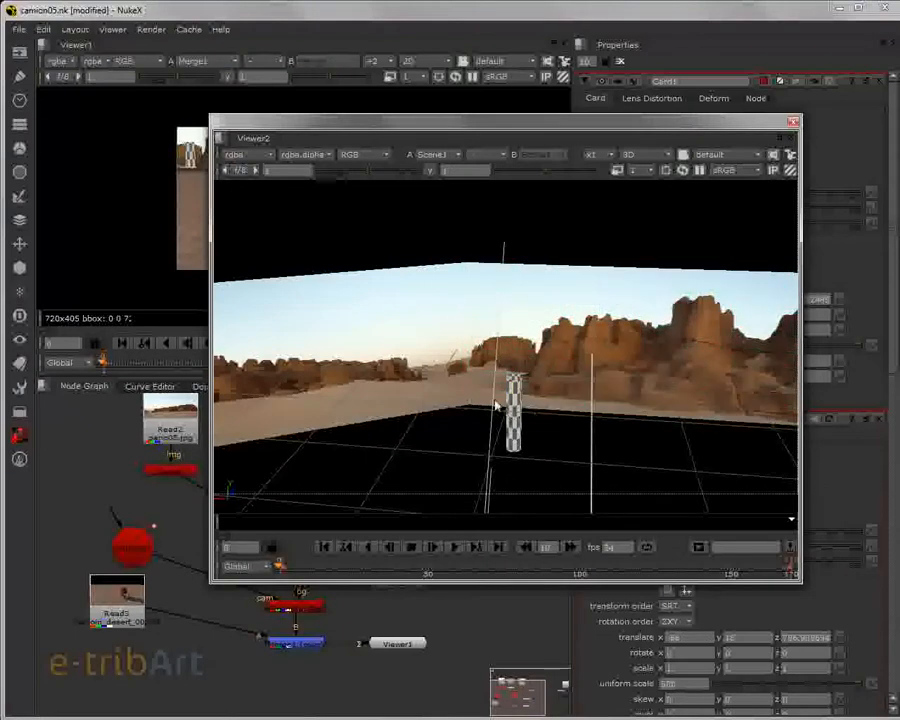
pyautogui.click(518, 317)
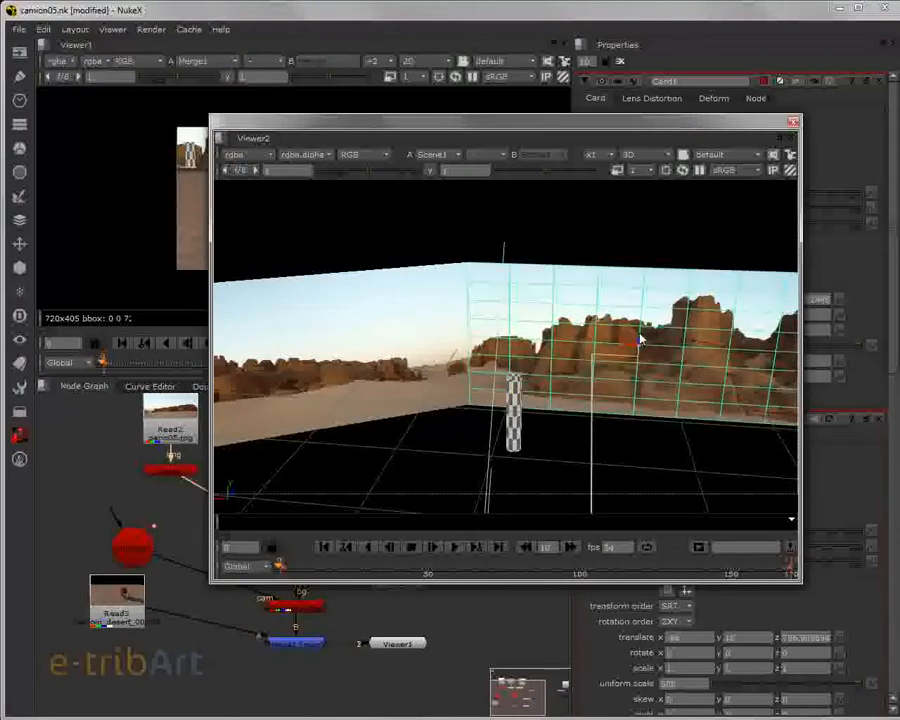
pyautogui.click(572, 237)
pyautogui.scroll(-5, 509, 367)
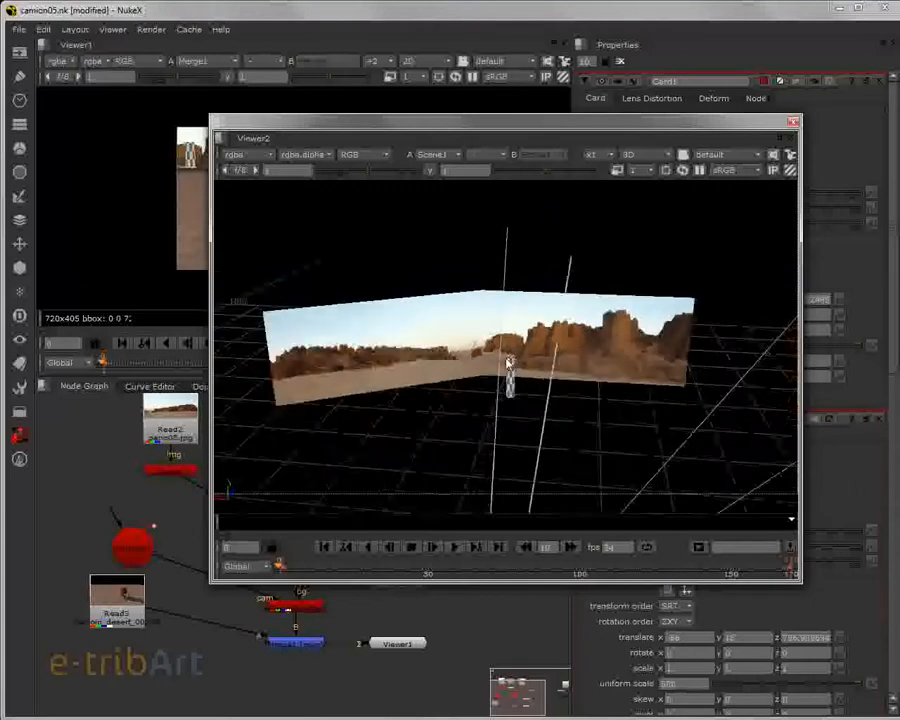
pyautogui.moveTo(491, 376); pyautogui.dragTo(493, 356, button='middle')
pyautogui.keyDown('ctrl'); pyautogui.moveTo(493, 356); pyautogui.dragTo(557, 446); pyautogui.keyUp('ctrl')
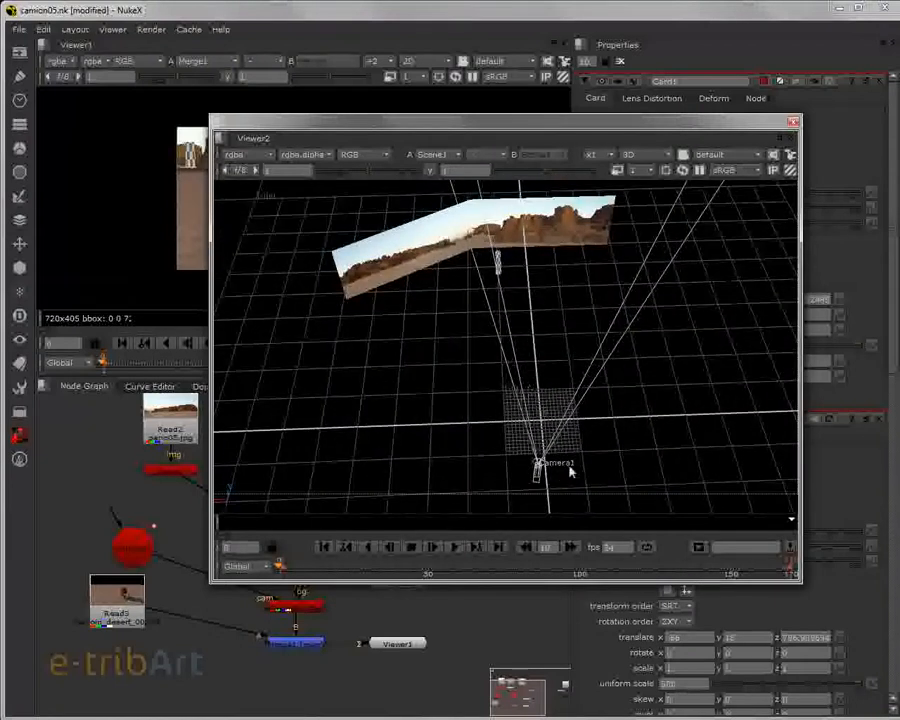
pyautogui.moveTo(280, 578)
pyautogui.mouseDown()
pyautogui.moveTo(321, 568)
pyautogui.moveTo(527, 571)
pyautogui.moveTo(330, 568)
pyautogui.moveTo(321, 580)
pyautogui.moveTo(469, 563)
pyautogui.moveTo(282, 568)
pyautogui.mouseUp()
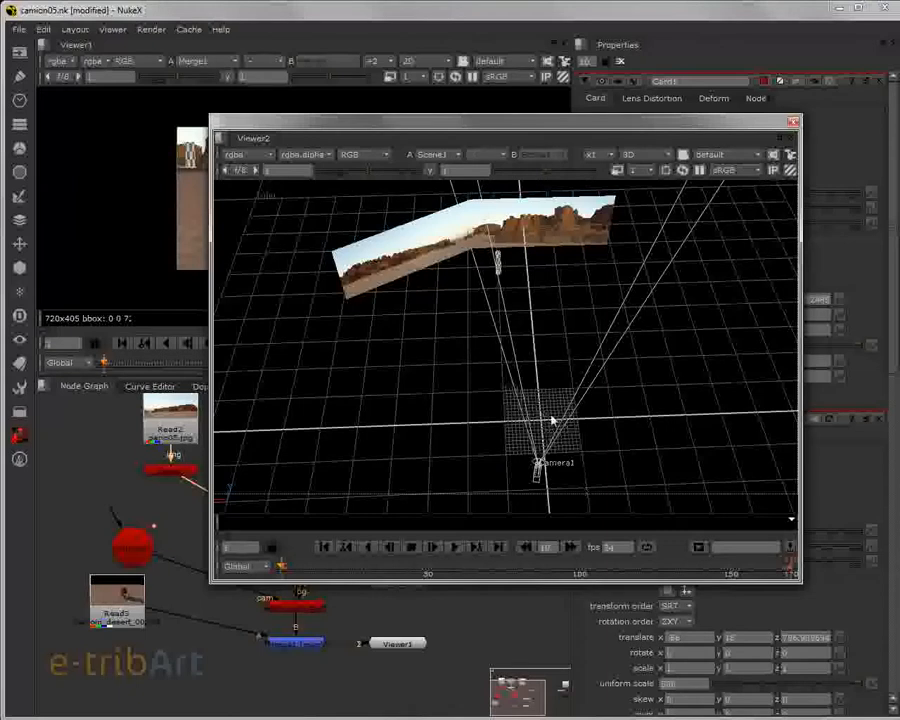
pyautogui.moveTo(540, 360)
pyautogui.mouseDown(button='middle')
pyautogui.moveTo(566, 373)
pyautogui.moveTo(523, 358)
pyautogui.mouseUp(button='middle')
pyautogui.moveTo(534, 477); pyautogui.dragTo(532, 493, button='middle')
pyautogui.keyDown('ctrl'); pyautogui.moveTo(532, 493); pyautogui.dragTo(583, 456); pyautogui.keyUp('ctrl')
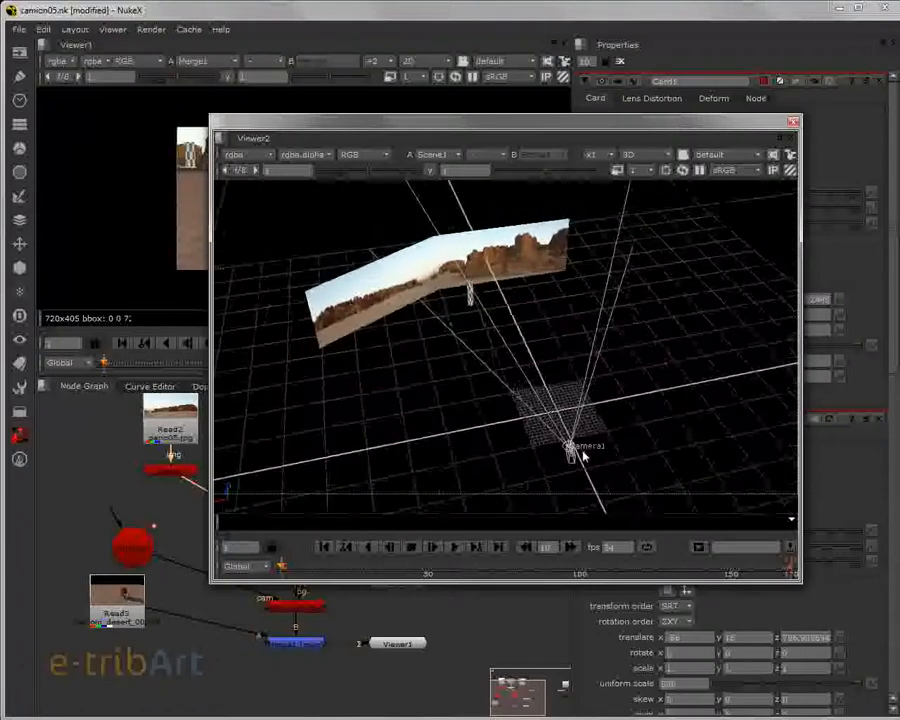
# Step: Move and shrink the floating 3D viewer window so the render view, card properties and node graph are uncovered
pyautogui.moveTo(447, 134)
pyautogui.mouseDown()
pyautogui.moveTo(478, 96)
pyautogui.moveTo(461, 119)
pyautogui.mouseUp()
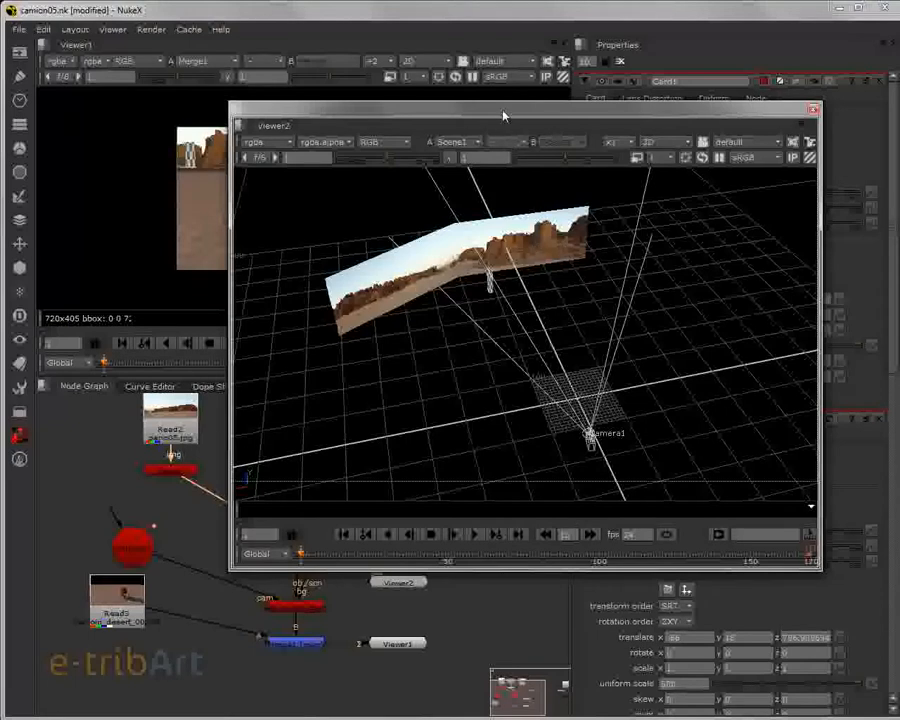
pyautogui.moveTo(503, 116); pyautogui.dragTo(555, 249)
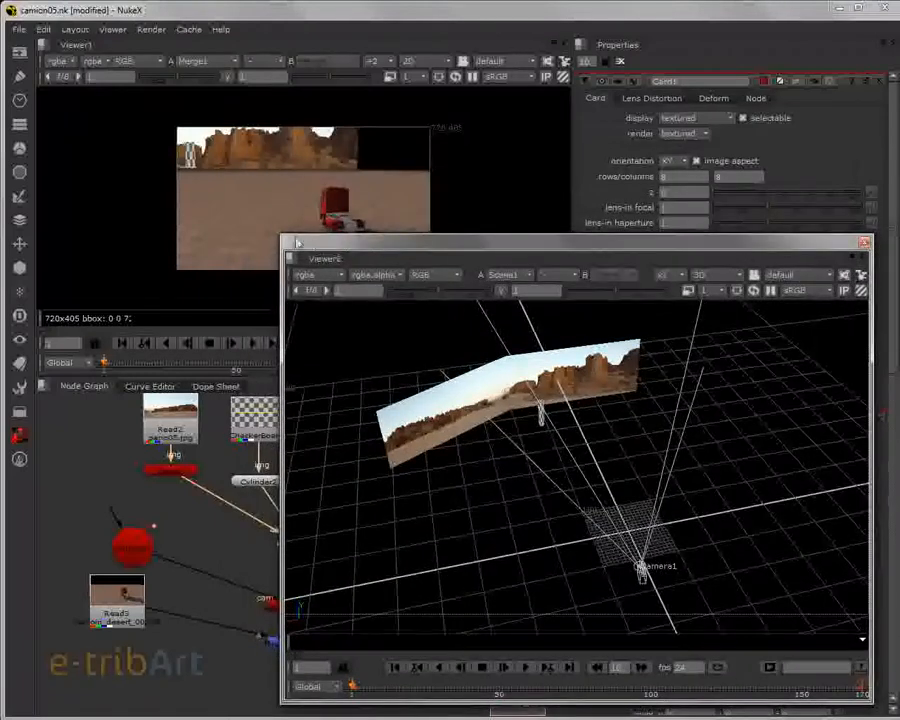
pyautogui.moveTo(282, 240); pyautogui.dragTo(414, 354)
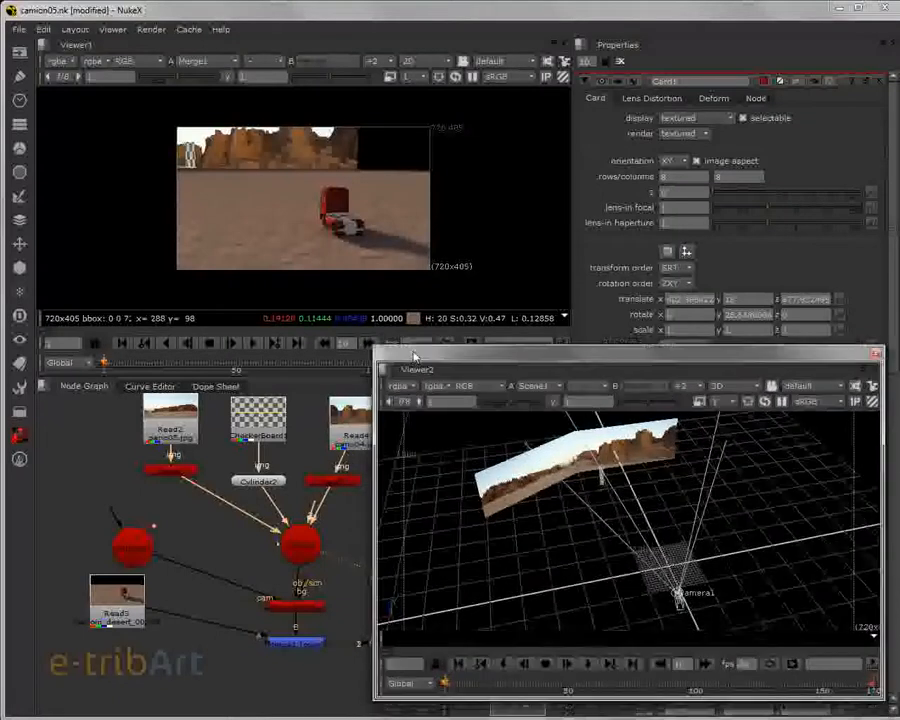
pyautogui.scroll(-2, 229, 550)
pyautogui.moveTo(229, 550); pyautogui.dragTo(174, 549, button='middle')
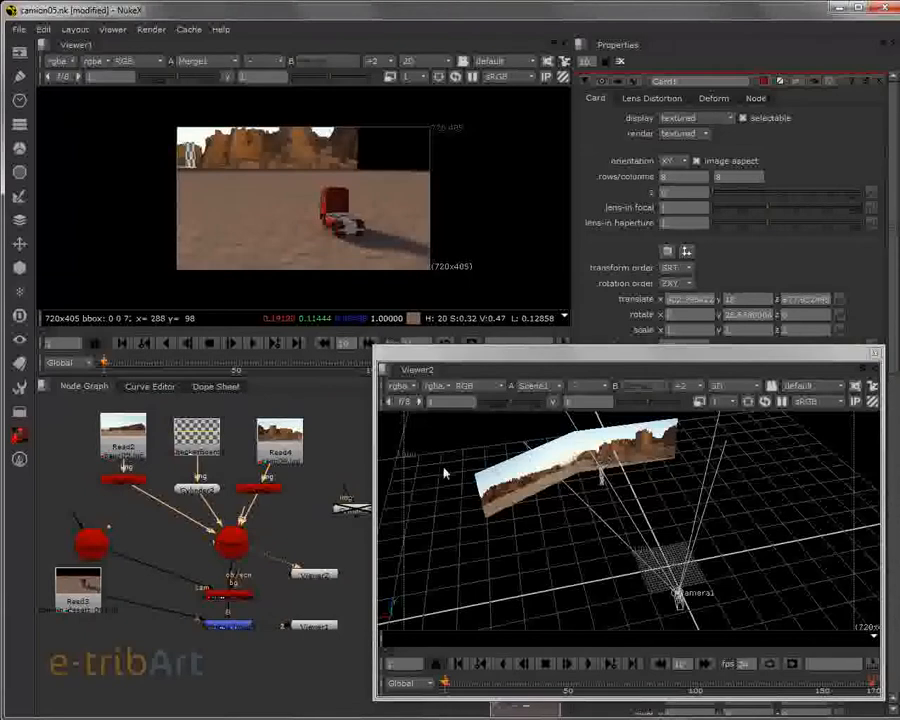
# Step: Open the properties of the card fed by Read4 and try to rename it Card2
pyautogui.moveTo(266, 490); pyautogui.dragTo(301, 492)
pyautogui.doubleClick(286, 492)
pyautogui.click(695, 83)
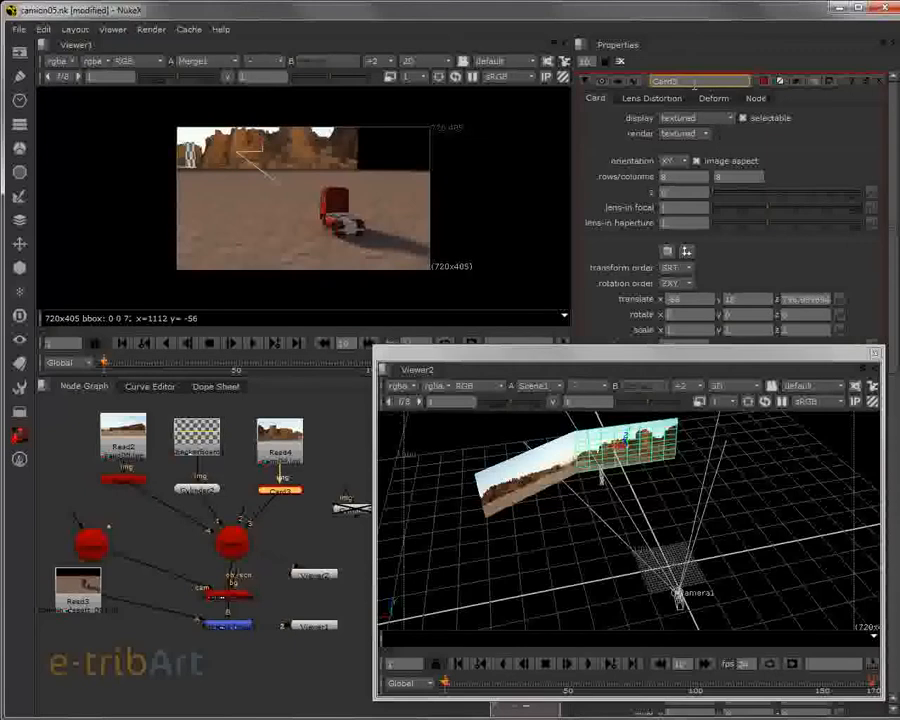
pyautogui.press('Return')
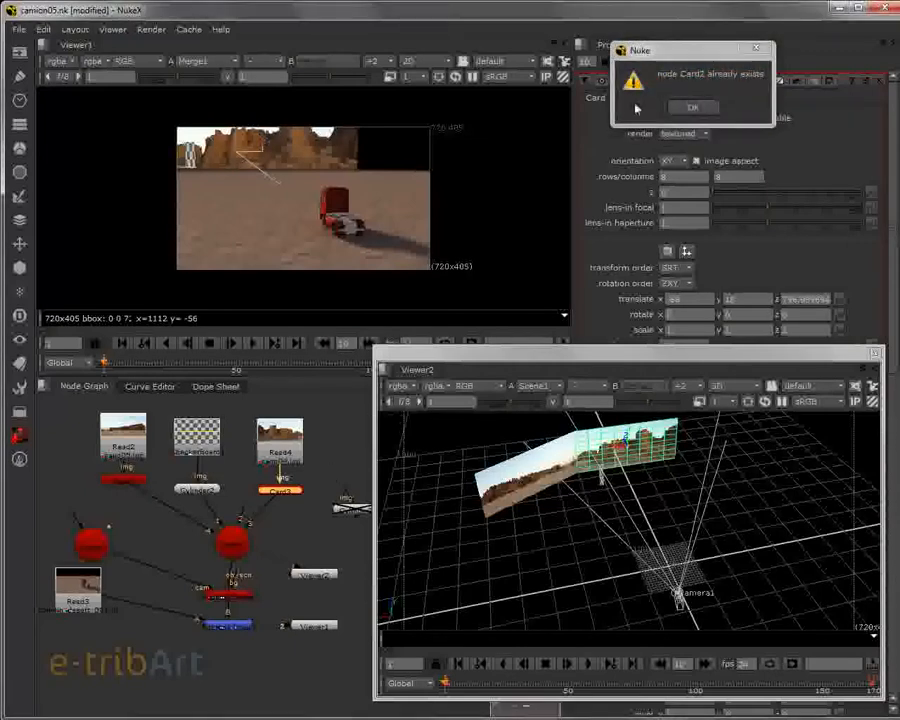
pyautogui.press('Return')
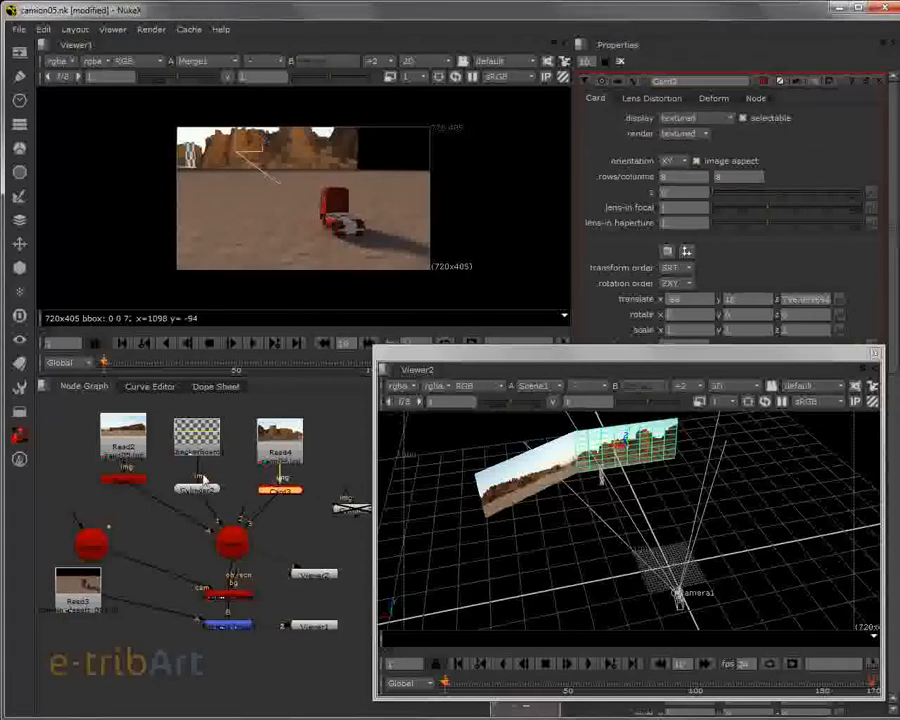
# Step: Select the rock-formation card and slide it sideways away from the neighbouring card and back to the seam
pyautogui.click(120, 483)
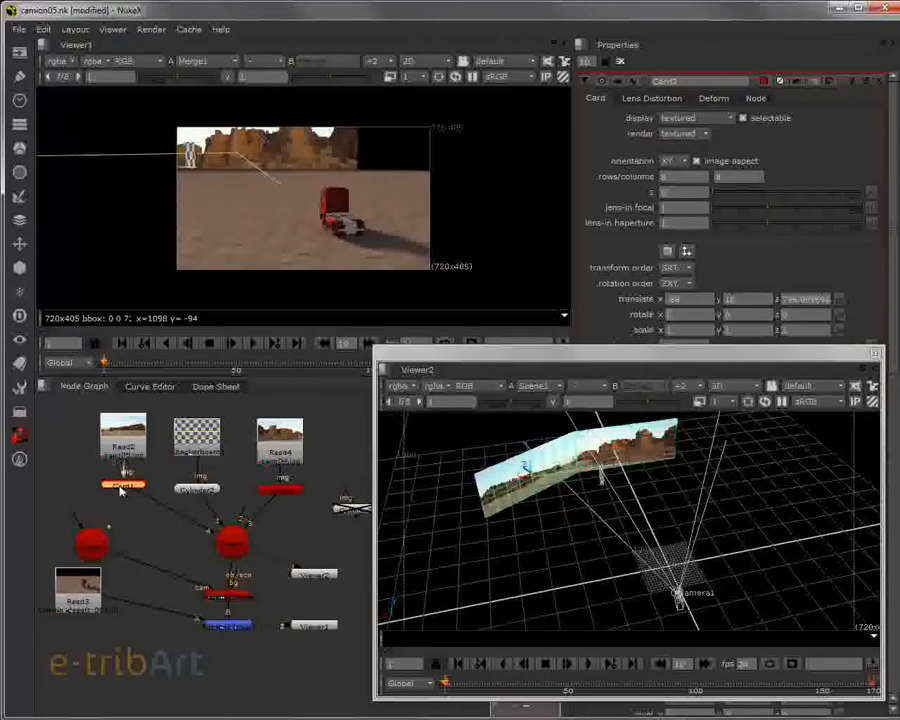
pyautogui.click(280, 490)
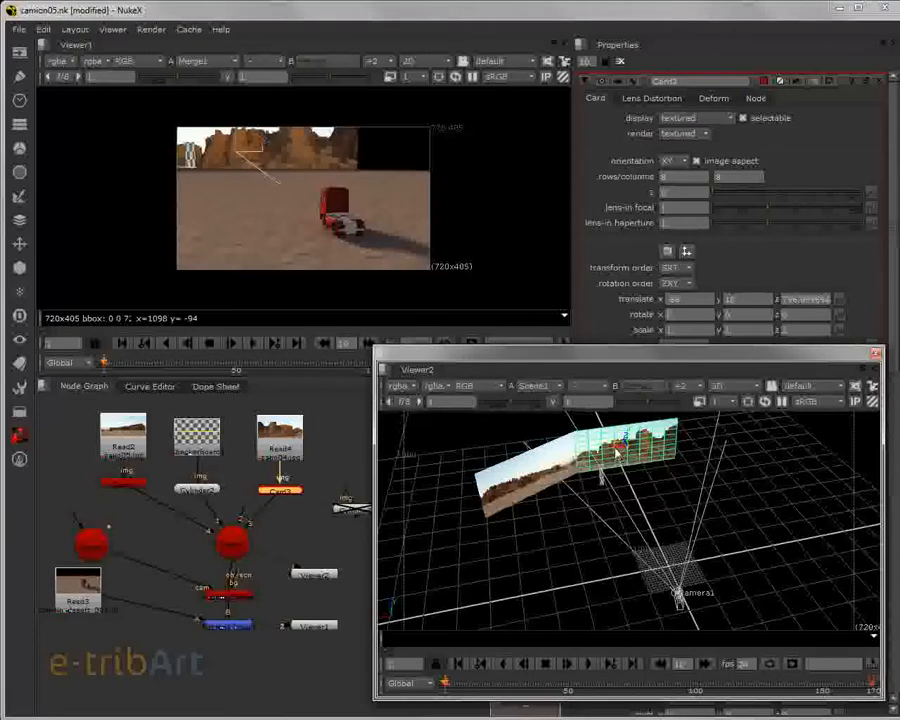
pyautogui.moveTo(618, 446); pyautogui.dragTo(677, 446)
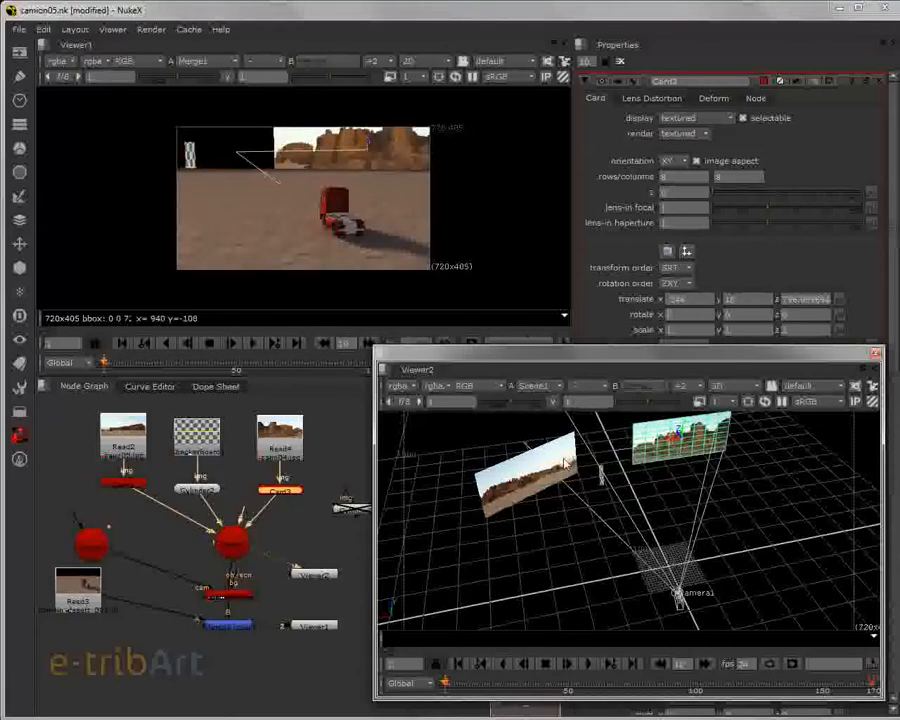
pyautogui.moveTo(641, 455); pyautogui.dragTo(588, 453)
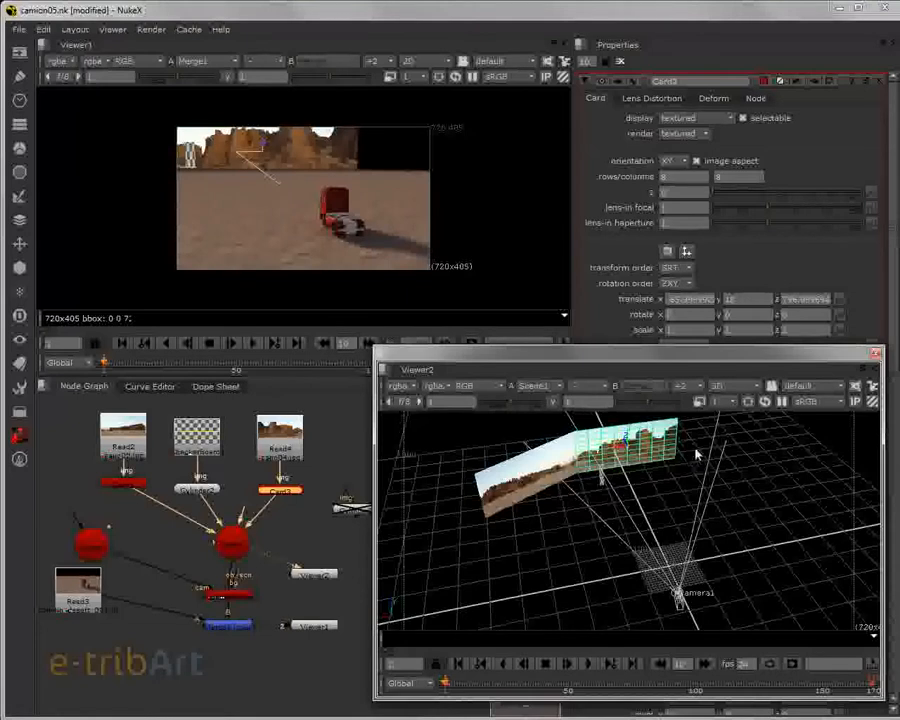
# Step: Move the 3D viewer window aside and reposition the ReadGeo1 node in the node graph
pyautogui.moveTo(560, 359); pyautogui.dragTo(548, 553)
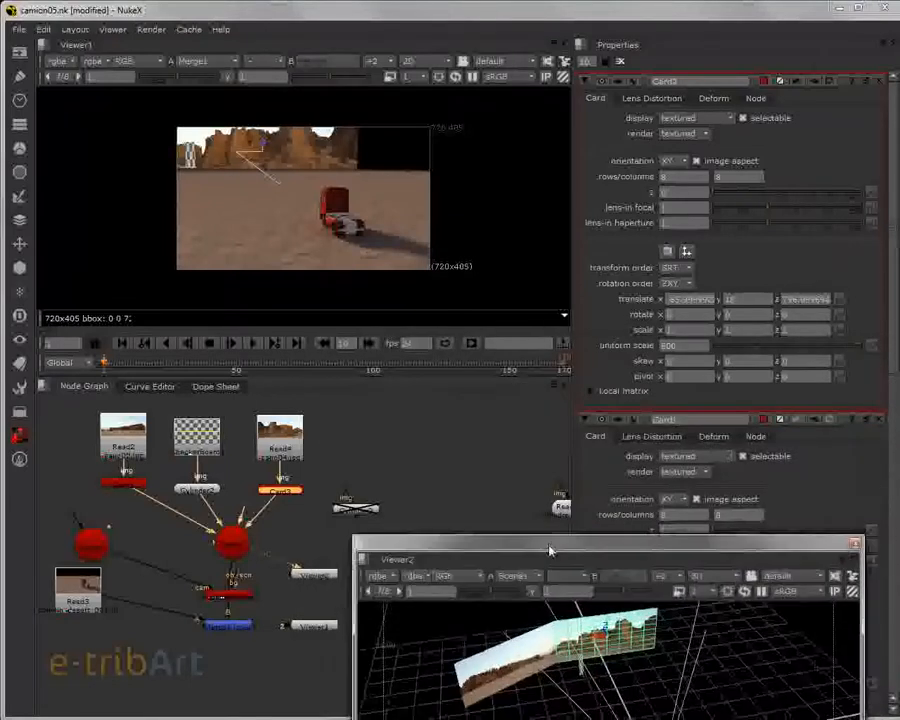
pyautogui.moveTo(555, 506); pyautogui.dragTo(438, 450)
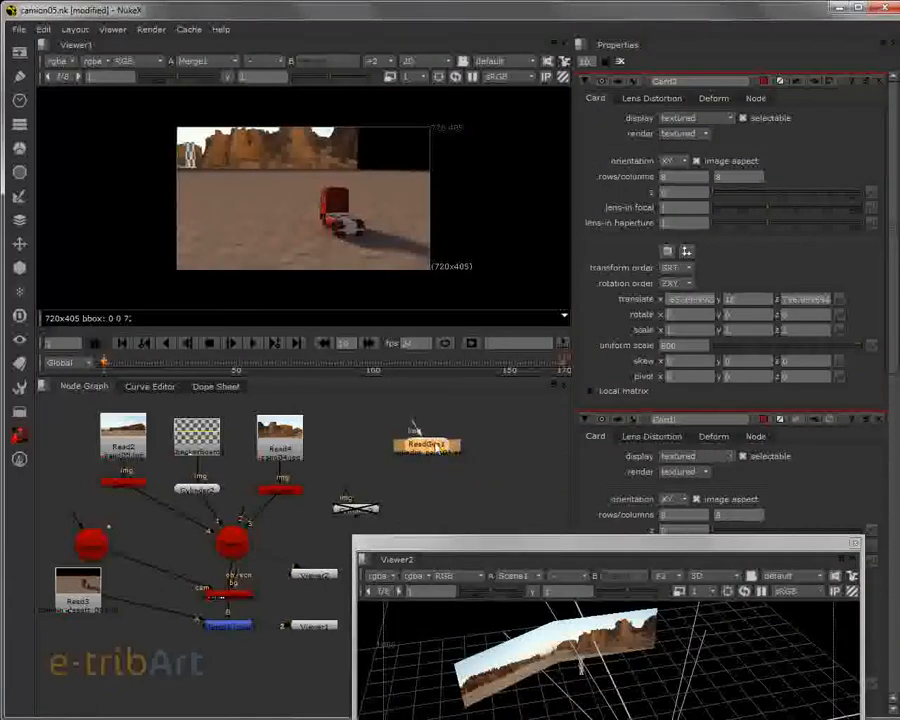
pyautogui.moveTo(459, 544); pyautogui.dragTo(531, 489)
pyautogui.moveTo(428, 446); pyautogui.dragTo(496, 452)
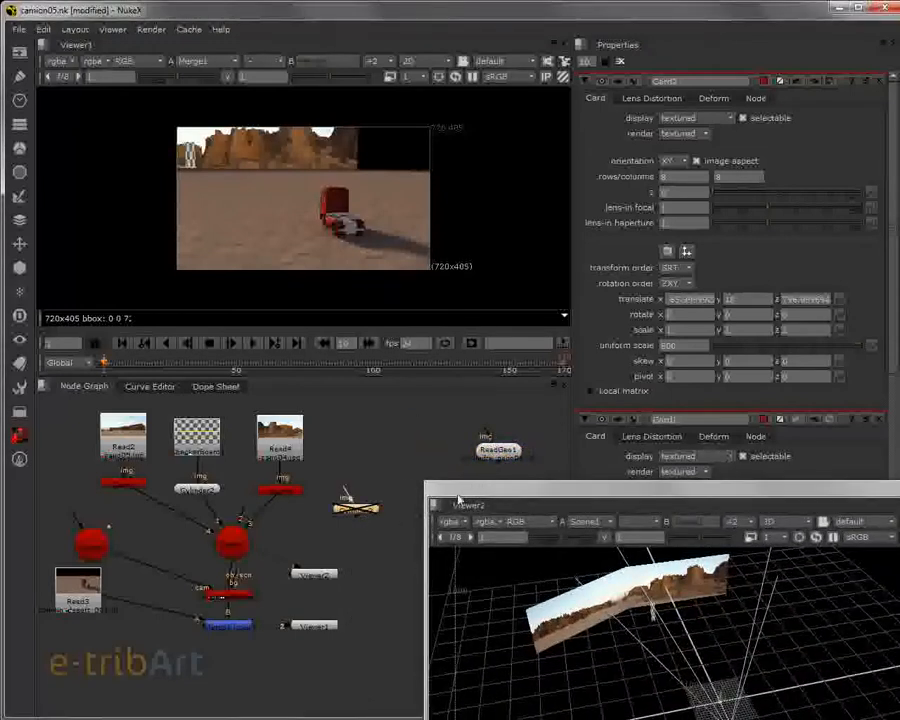
# Step: Connect the disabled cylinder node's image input to the checkerboard, then enable the cylinder with its properties open
pyautogui.click(368, 511)
pyautogui.moveTo(460, 503); pyautogui.dragTo(458, 375)
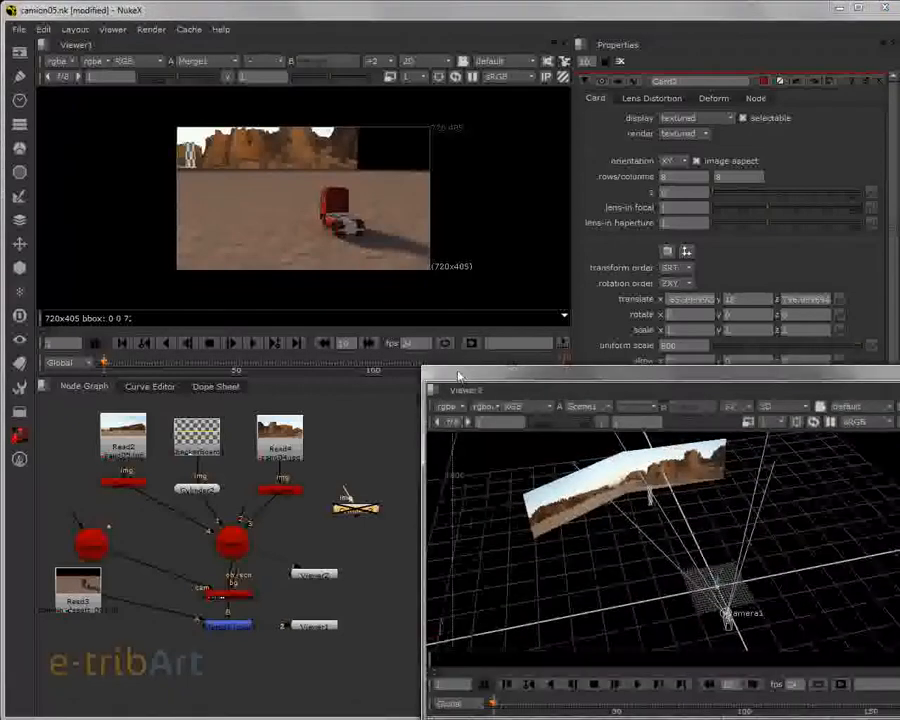
pyautogui.click(360, 511)
pyautogui.moveTo(360, 512); pyautogui.dragTo(360, 497)
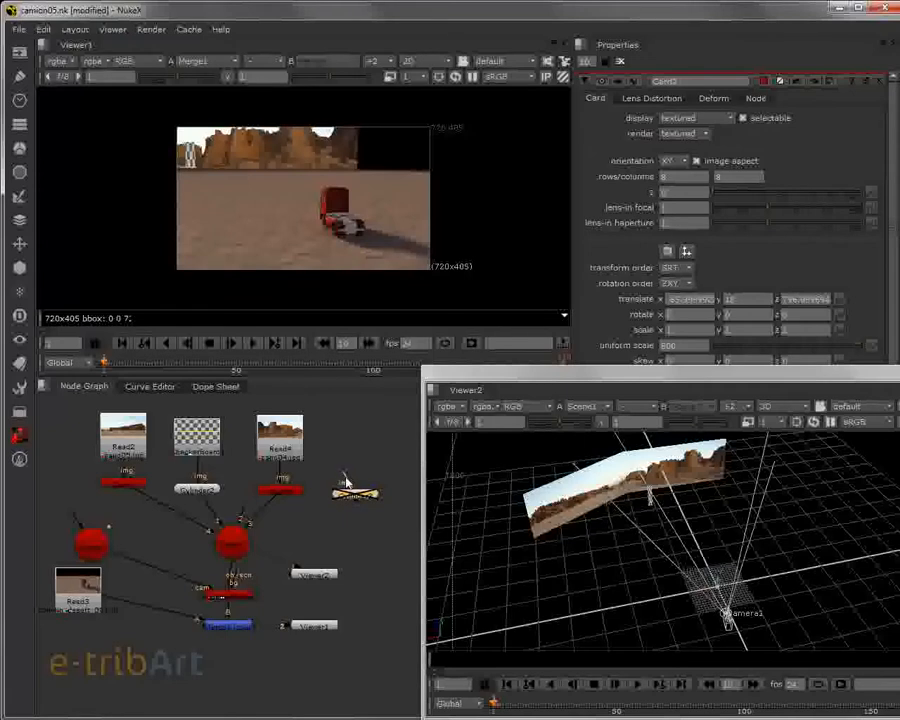
pyautogui.moveTo(345, 483); pyautogui.dragTo(208, 440)
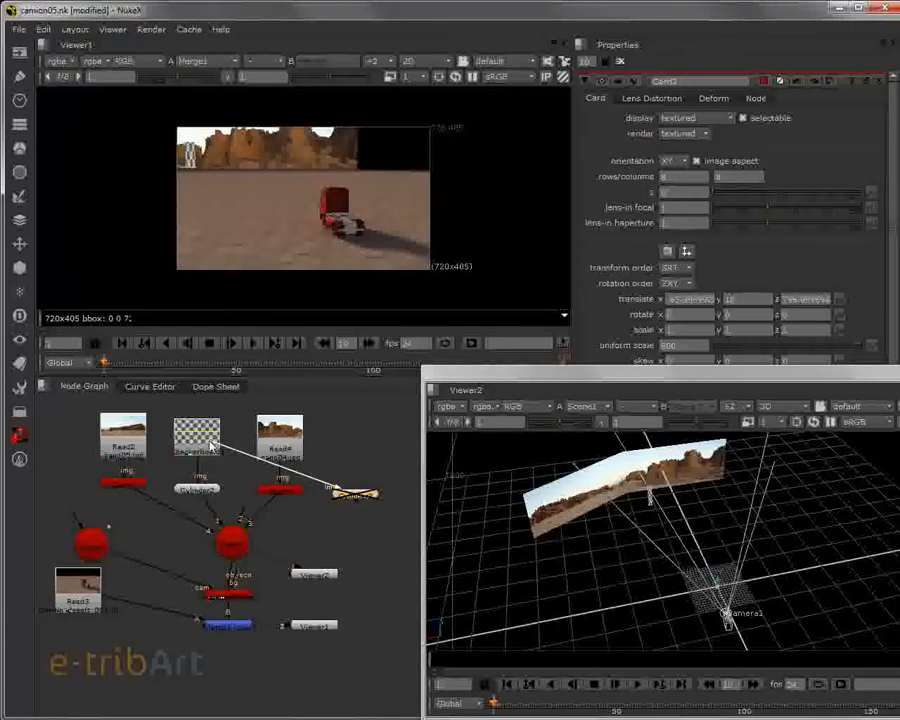
pyautogui.click(365, 500)
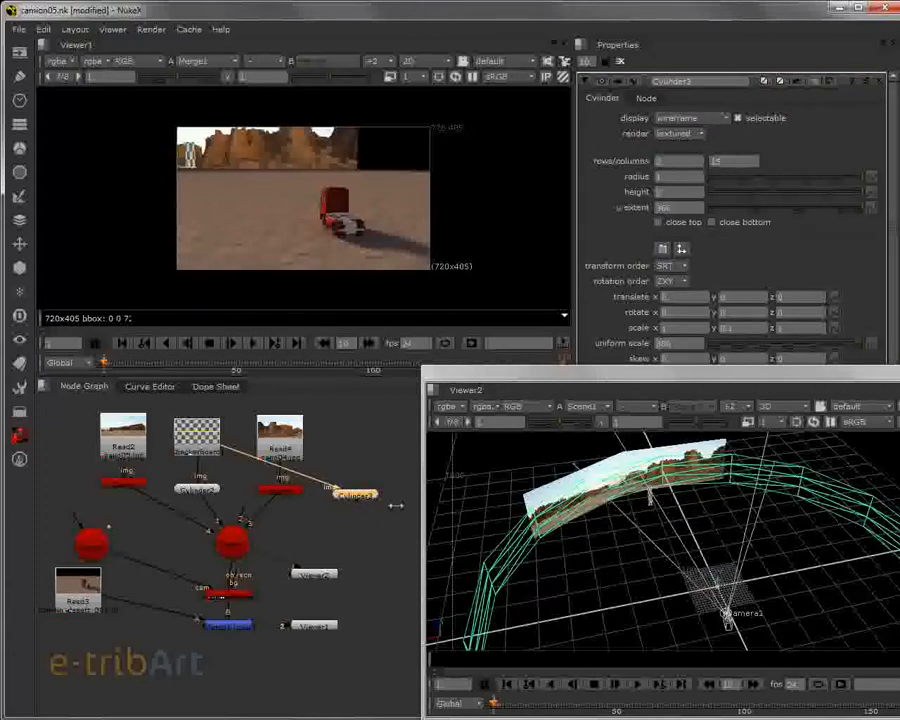
# Step: View the large cylinder ring around the camera and panorama cards, adjusting its node's place in the graph
pyautogui.keyDown('ctrl'); pyautogui.moveTo(590, 510); pyautogui.dragTo(565, 513); pyautogui.keyUp('ctrl')
pyautogui.click(608, 495)
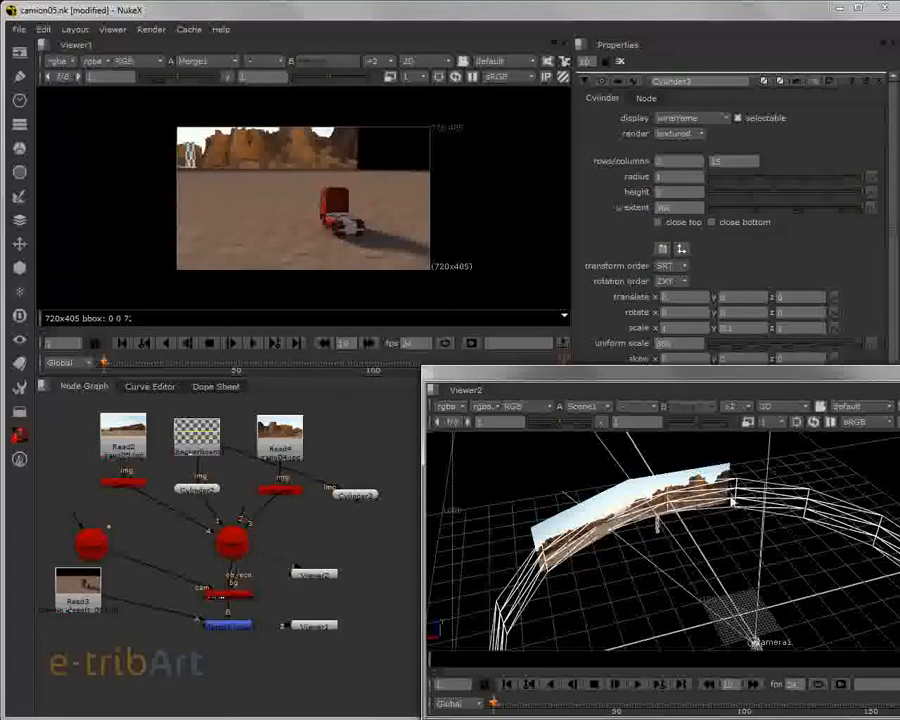
pyautogui.moveTo(354, 499); pyautogui.dragTo(232, 548)
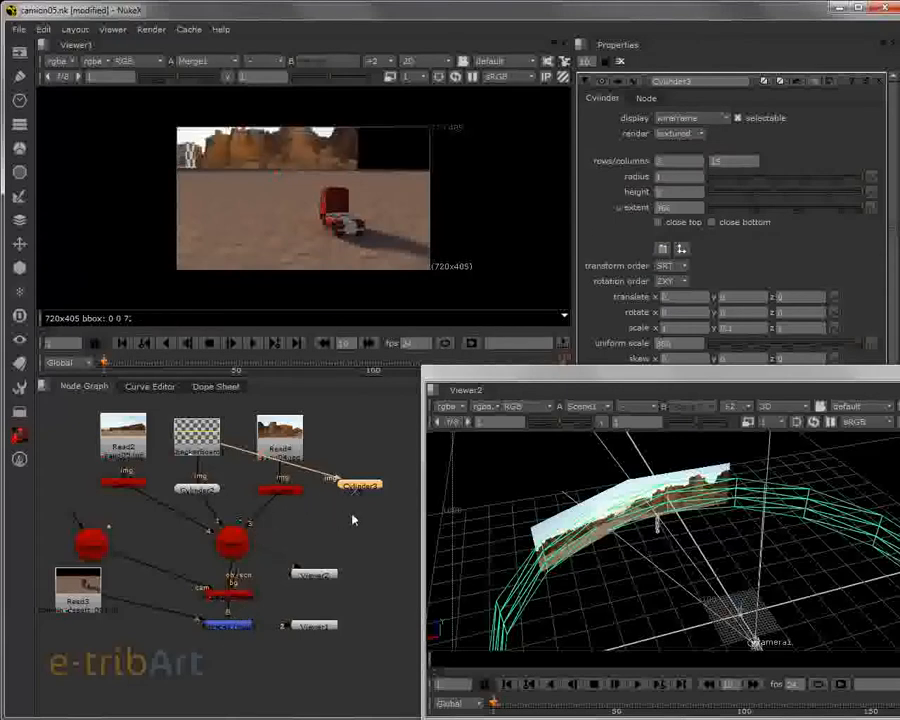
pyautogui.moveTo(370, 488); pyautogui.dragTo(359, 497)
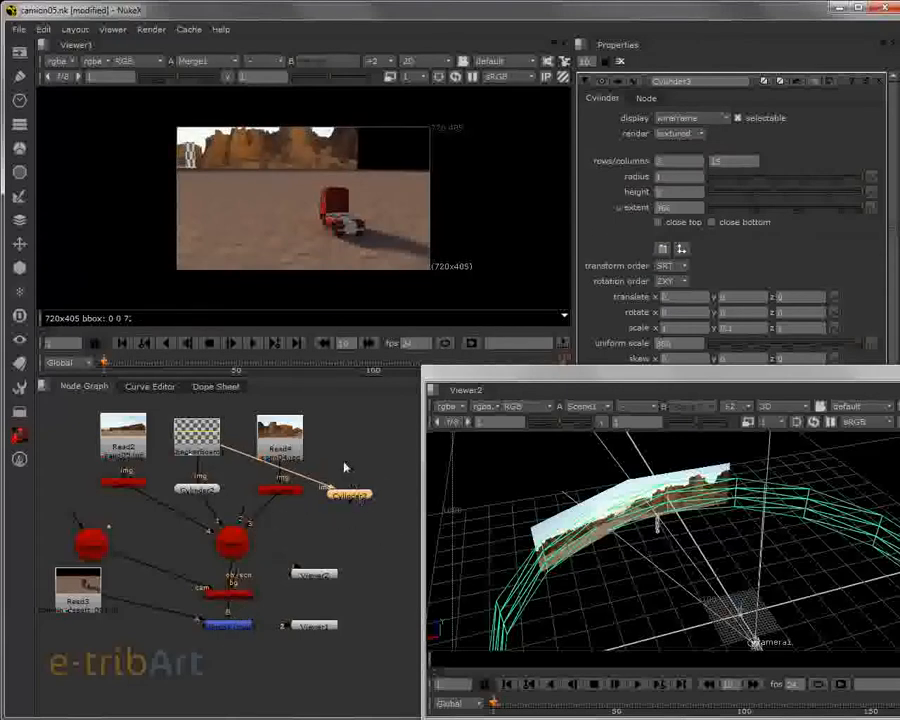
pyautogui.keyDown('ctrl'); pyautogui.moveTo(737, 582); pyautogui.dragTo(654, 514); pyautogui.keyUp('ctrl')
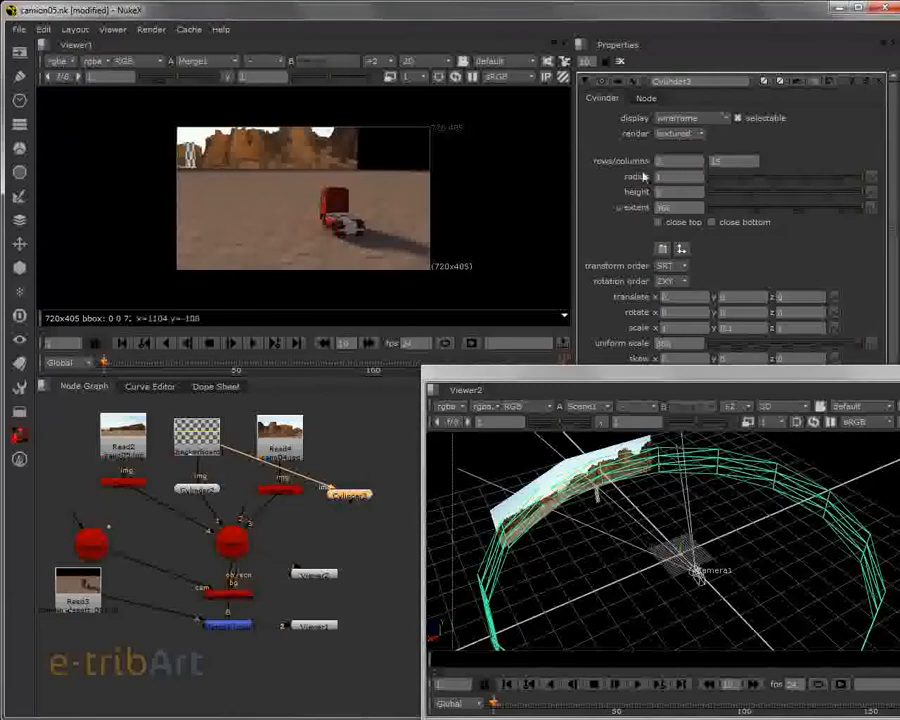
# Step: Close the Cylinder3 properties to hide its wireframe and reopen them to show it again
pyautogui.click(880, 83)
pyautogui.click(328, 471)
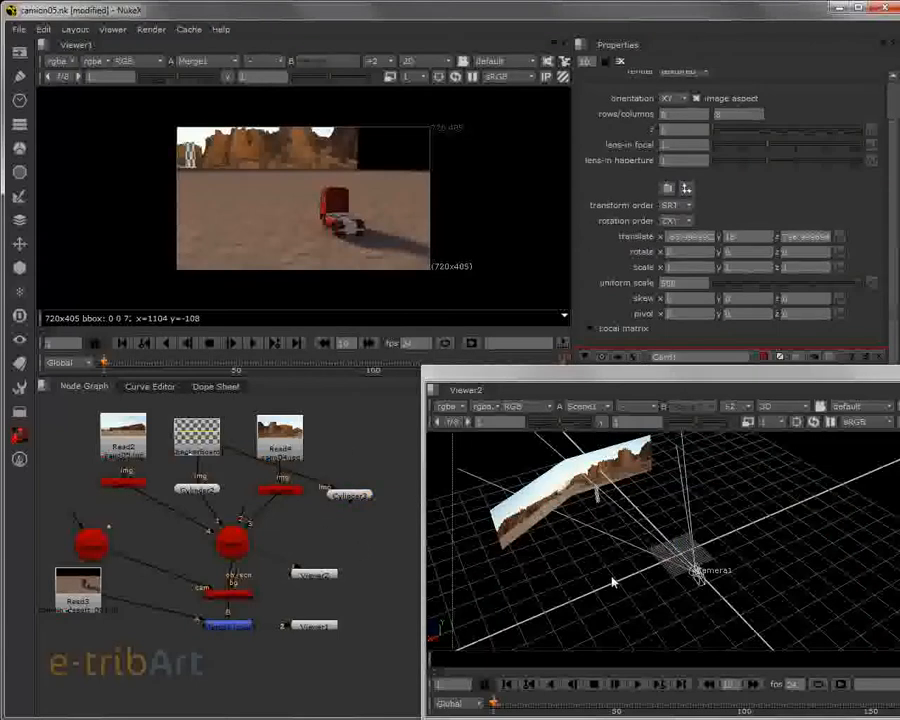
pyautogui.click(347, 495)
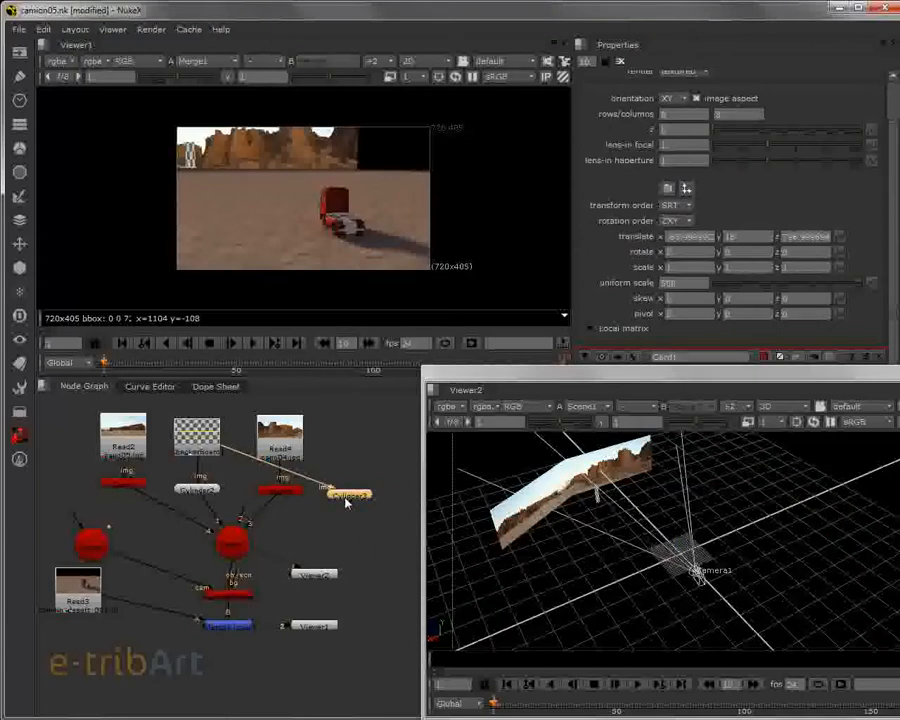
pyautogui.doubleClick(347, 495)
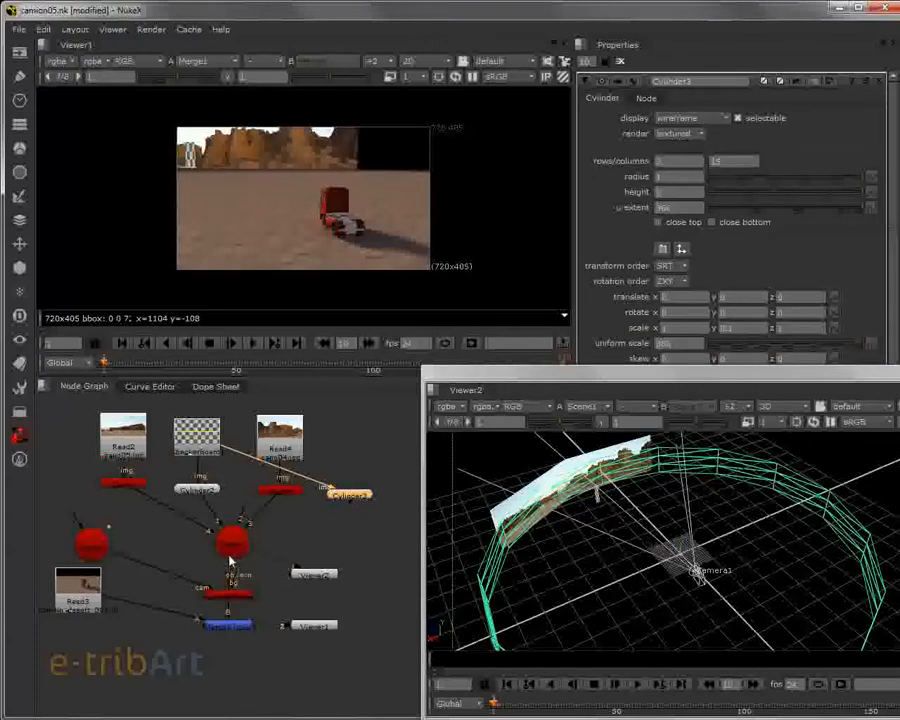
# Step: Compare the cylinder's curve with the two joined cards from above and select the rock-formation card
pyautogui.moveTo(352, 496)
pyautogui.mouseDown()
pyautogui.moveTo(356, 474)
pyautogui.moveTo(356, 491)
pyautogui.mouseUp()
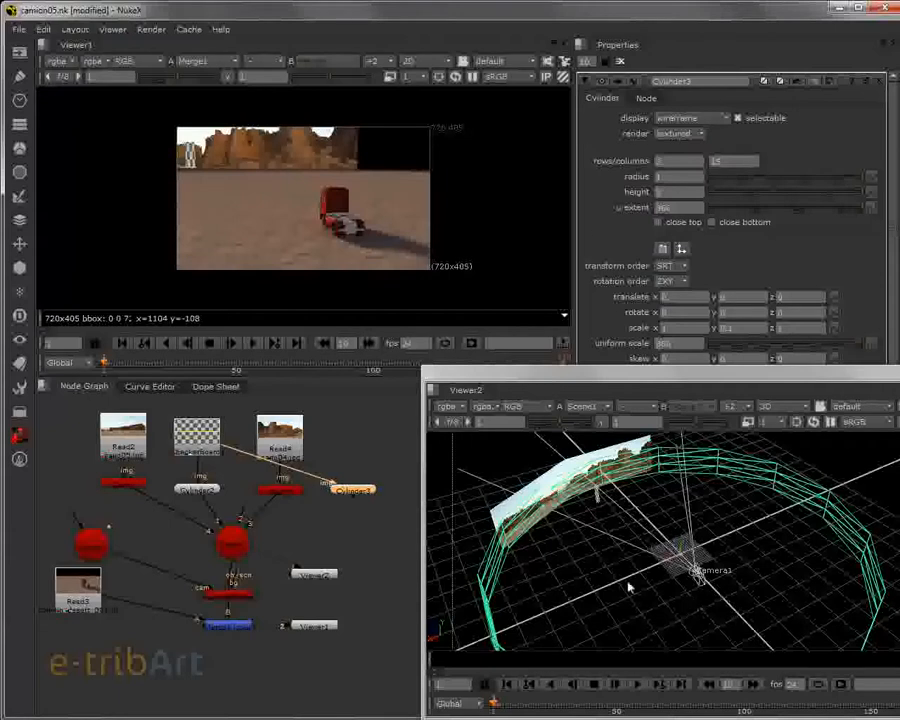
pyautogui.moveTo(614, 577); pyautogui.dragTo(610, 570, button='middle')
pyautogui.keyDown('ctrl'); pyautogui.moveTo(610, 570); pyautogui.dragTo(568, 545); pyautogui.keyUp('ctrl')
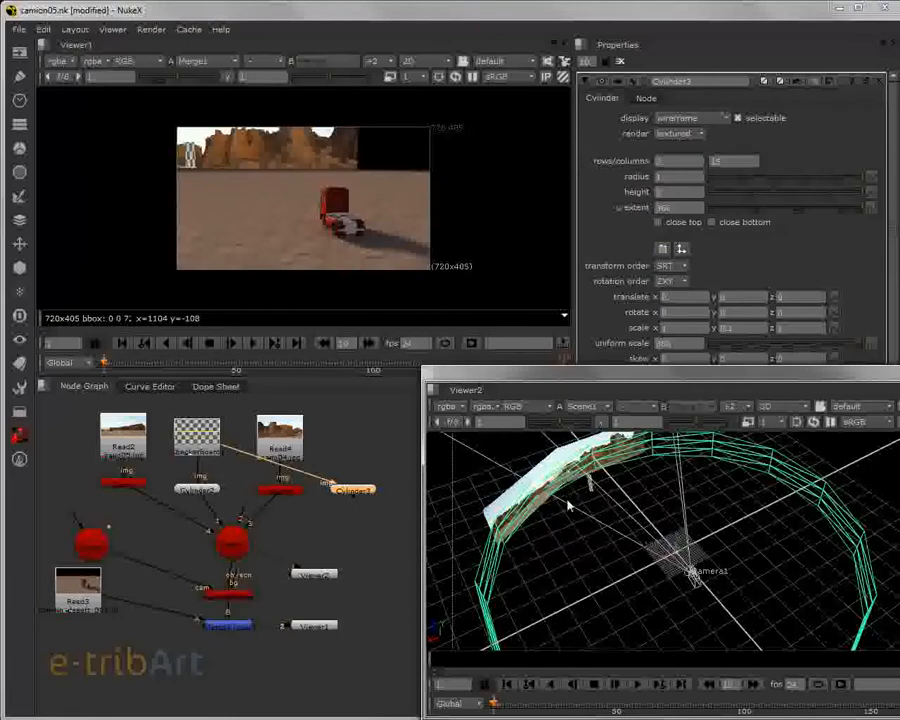
pyautogui.moveTo(597, 520); pyautogui.dragTo(609, 557, button='middle')
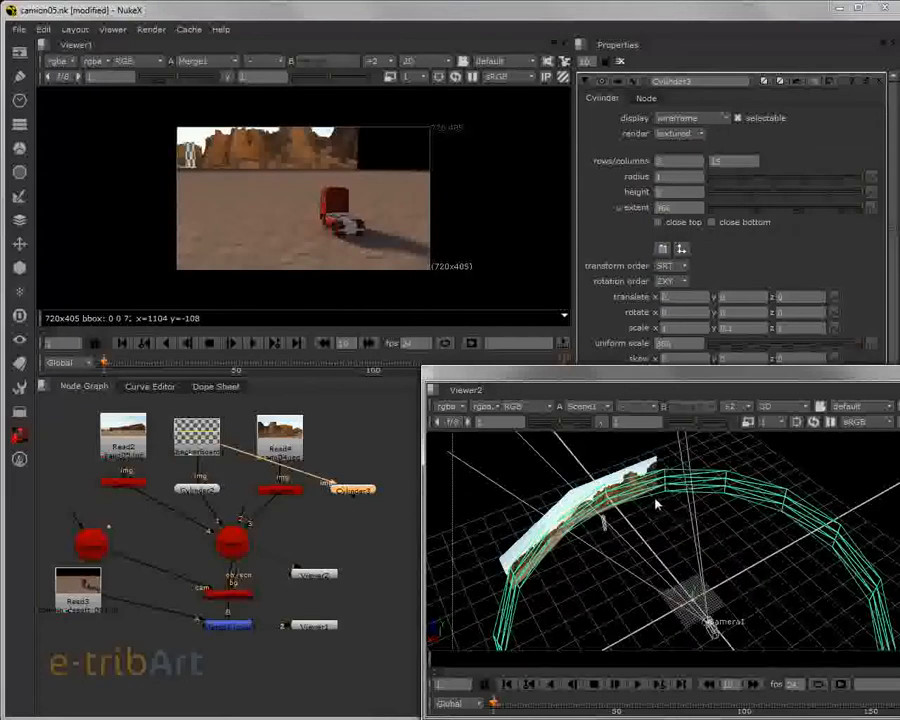
pyautogui.click(614, 476)
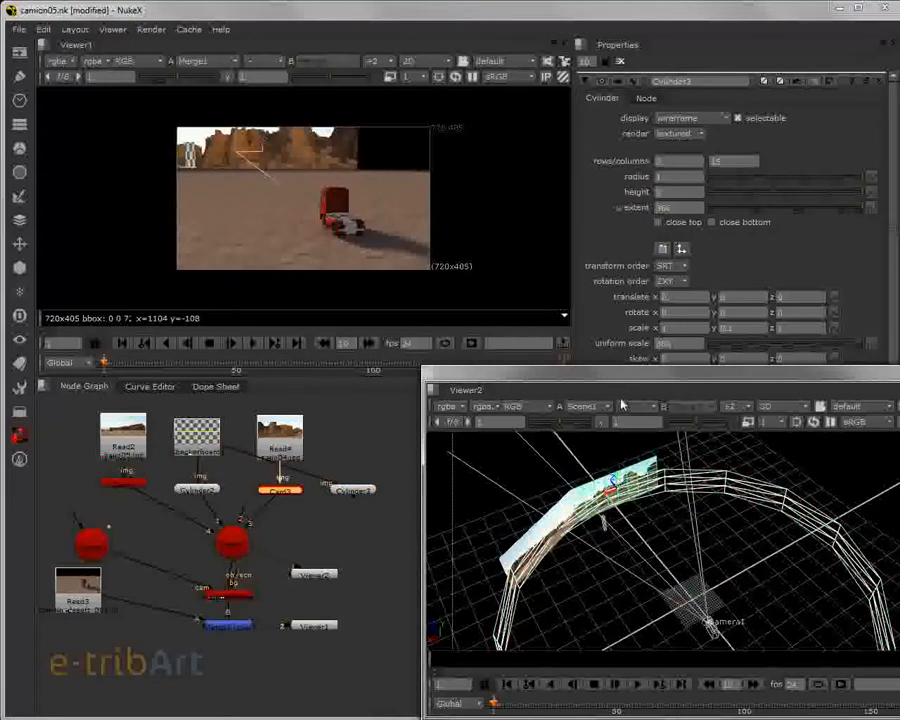
# Step: Open the rock-formation card's properties and reposition the floating 3D viewer so the uniform scale can be read
pyautogui.moveTo(621, 382); pyautogui.dragTo(628, 402)
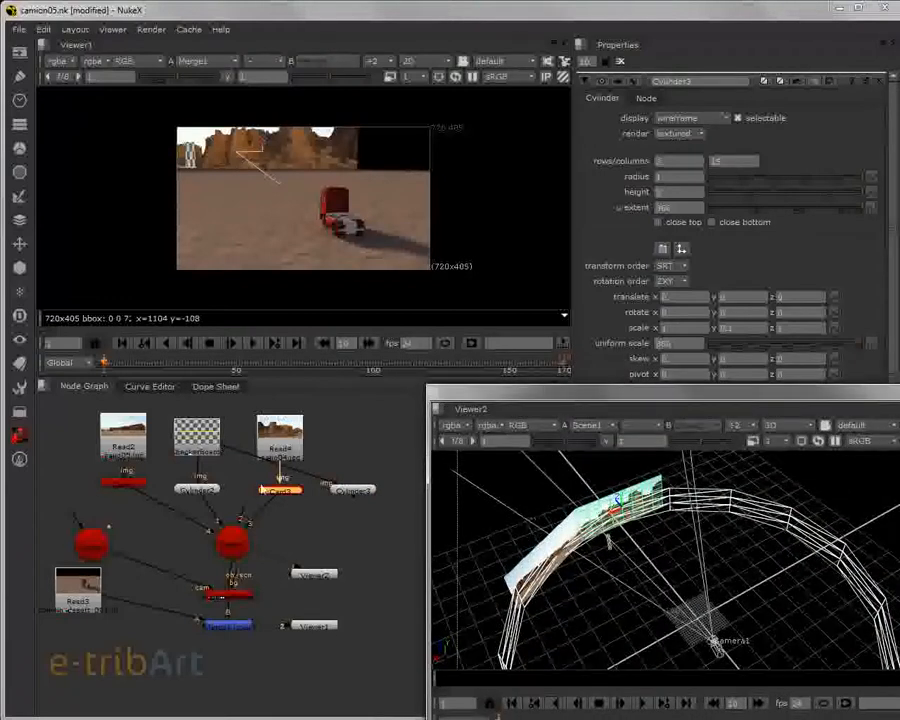
pyautogui.doubleClick(276, 491)
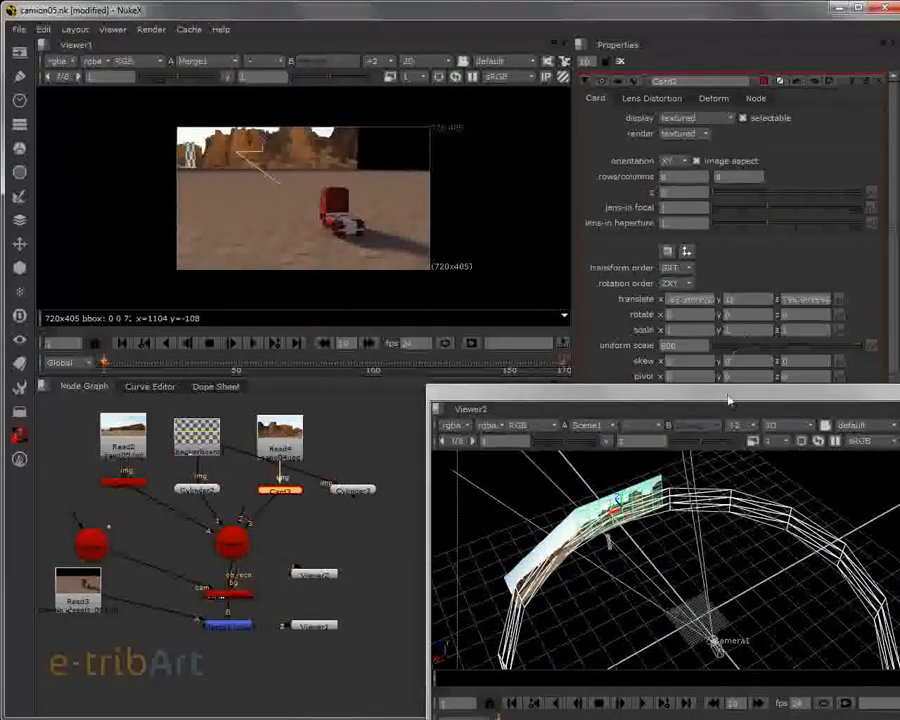
pyautogui.moveTo(737, 400); pyautogui.dragTo(703, 397)
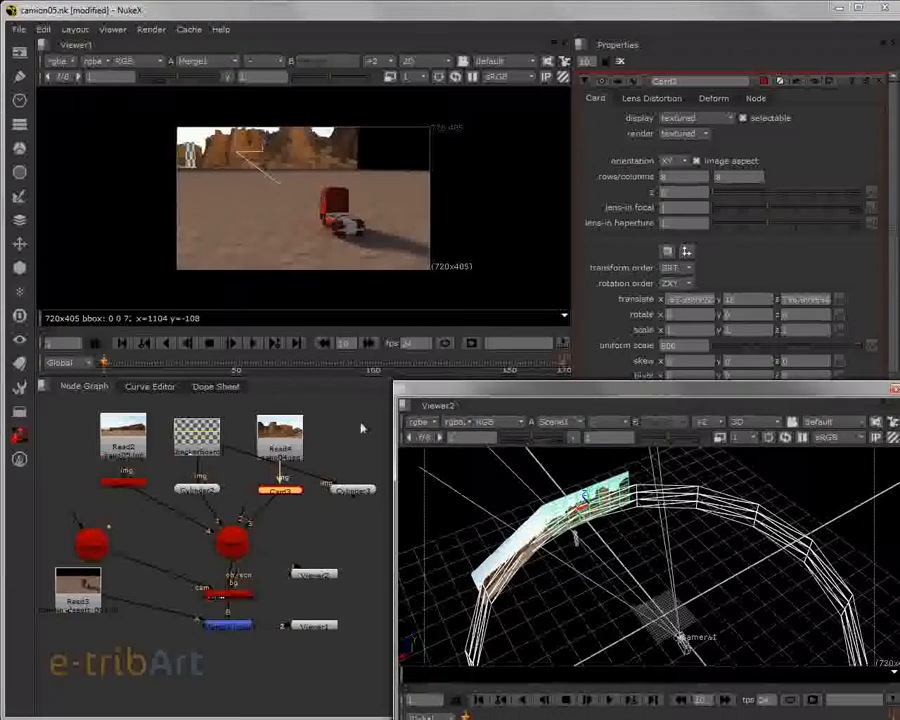
# Step: Add a new, unattached Card node beside the rock-formation image and connect it to the Scene node
pyautogui.click(331, 451)
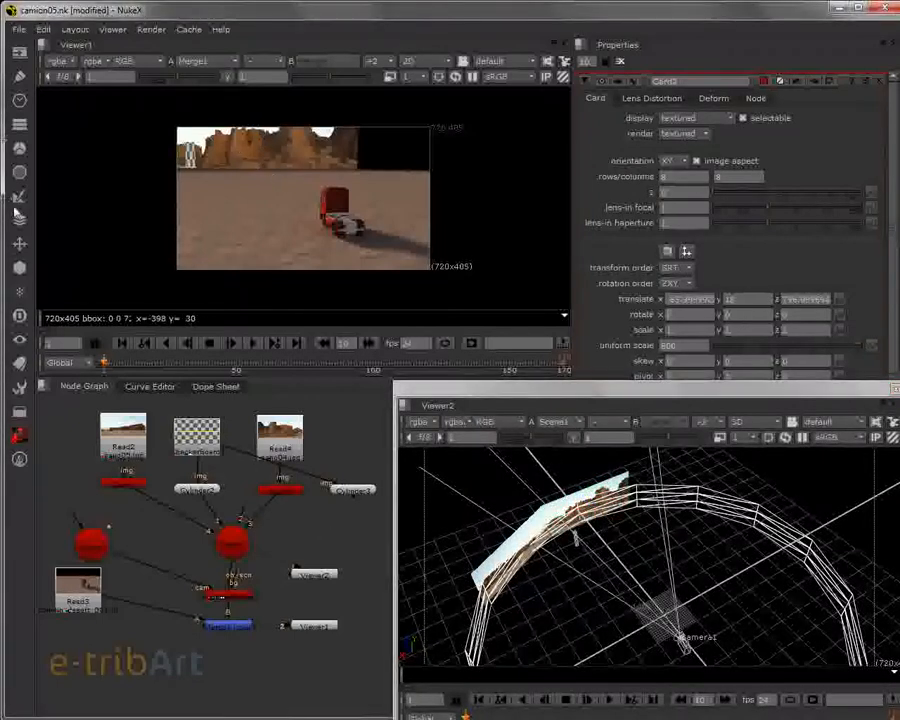
pyautogui.click(19, 268)
pyautogui.moveTo(80, 287)
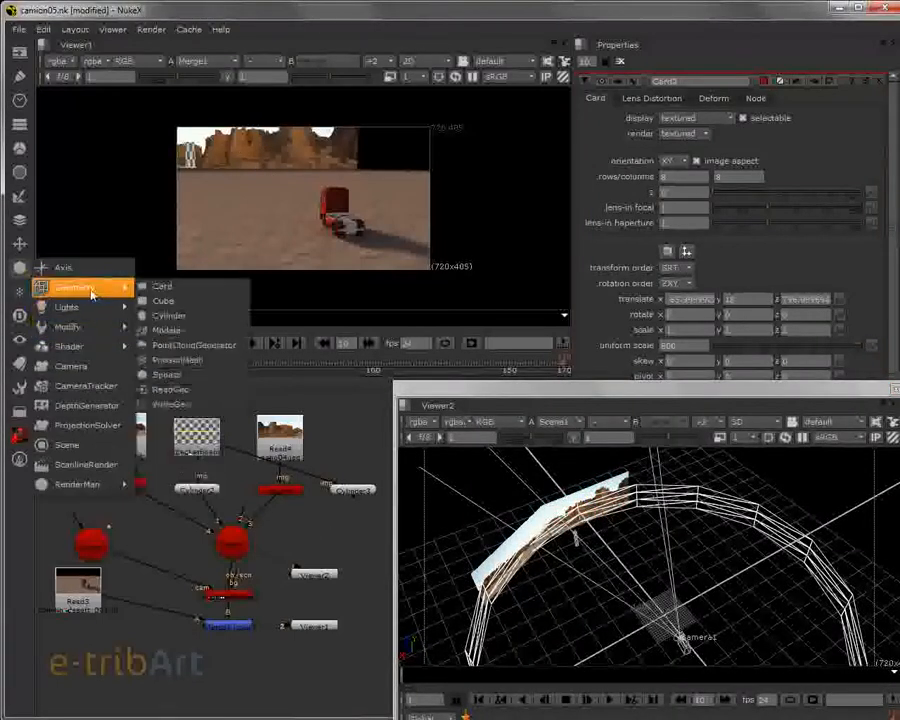
pyautogui.click(166, 296)
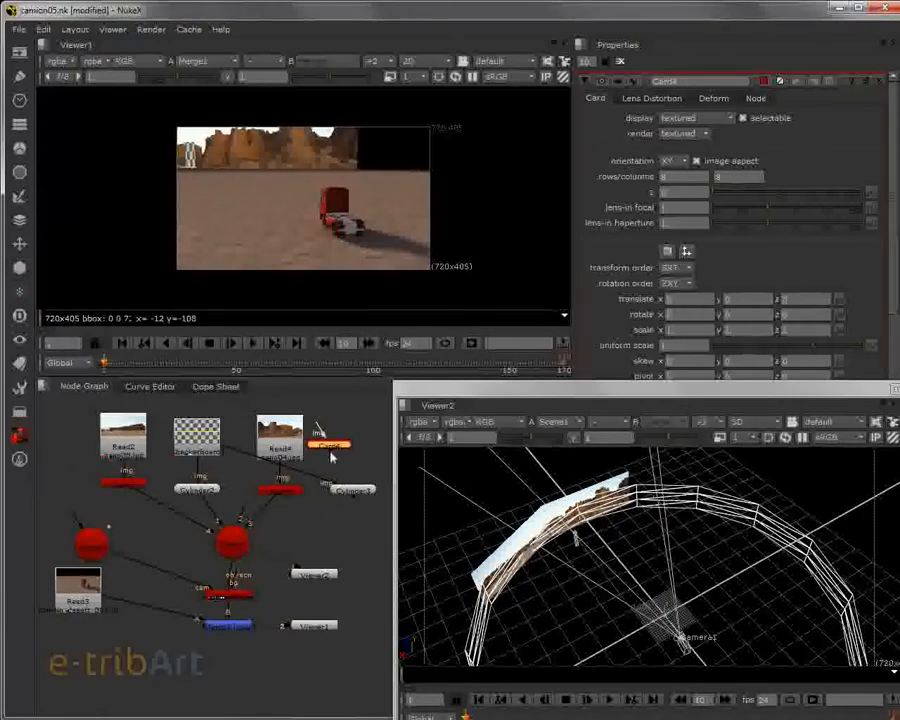
pyautogui.moveTo(330, 457); pyautogui.dragTo(241, 545)
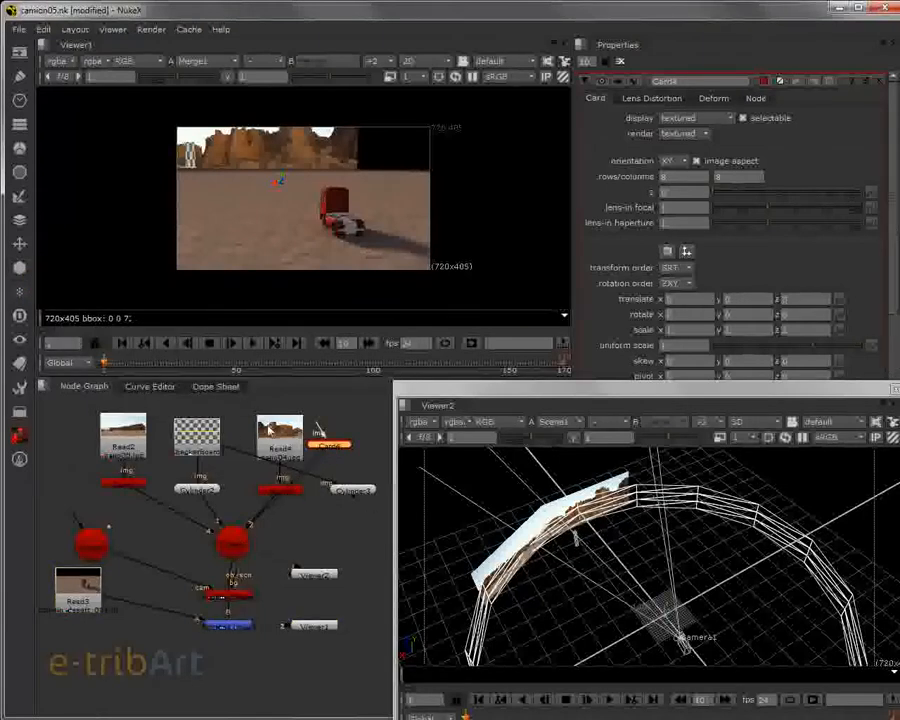
# Step: Shift the rock-formation image and card nodes aside, then connect the new card's image input to the checkerboard
pyautogui.moveTo(265, 427); pyautogui.dragTo(249, 425)
pyautogui.moveTo(283, 489); pyautogui.dragTo(253, 484)
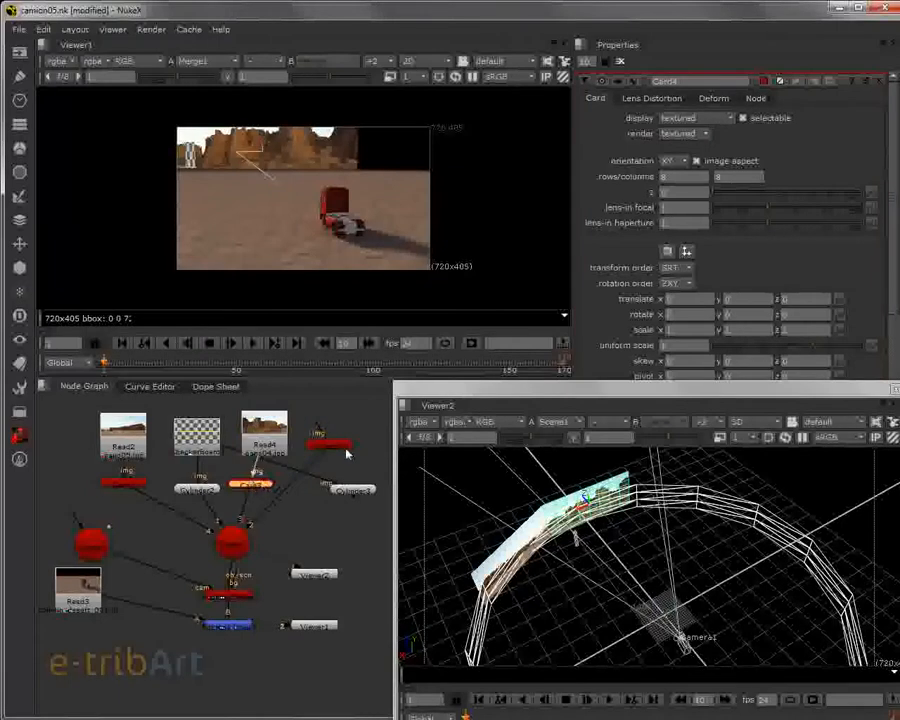
pyautogui.moveTo(344, 447); pyautogui.dragTo(345, 460)
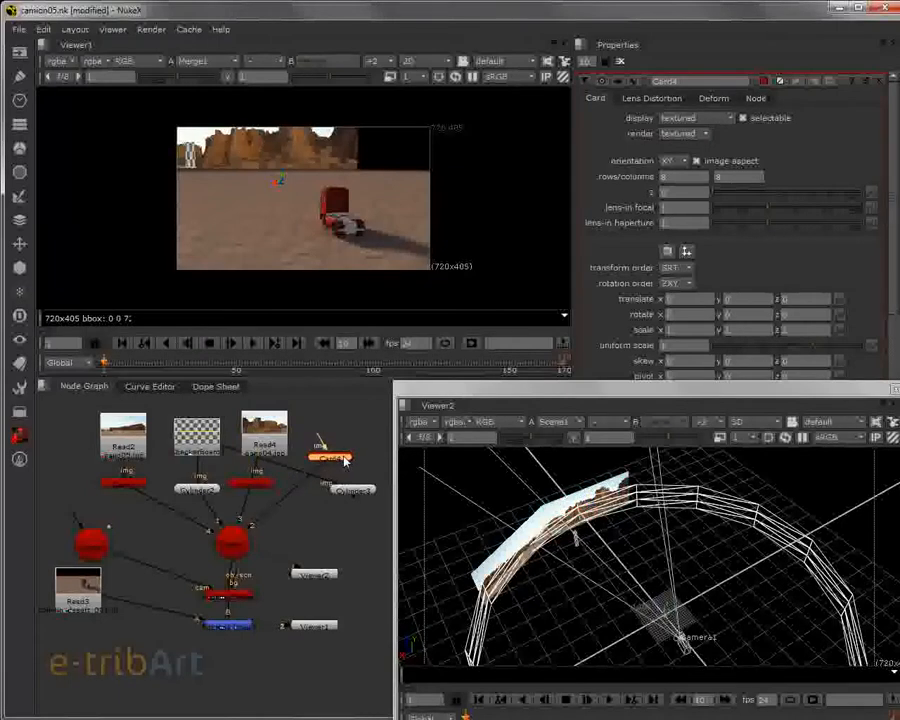
pyautogui.moveTo(319, 438); pyautogui.dragTo(206, 438)
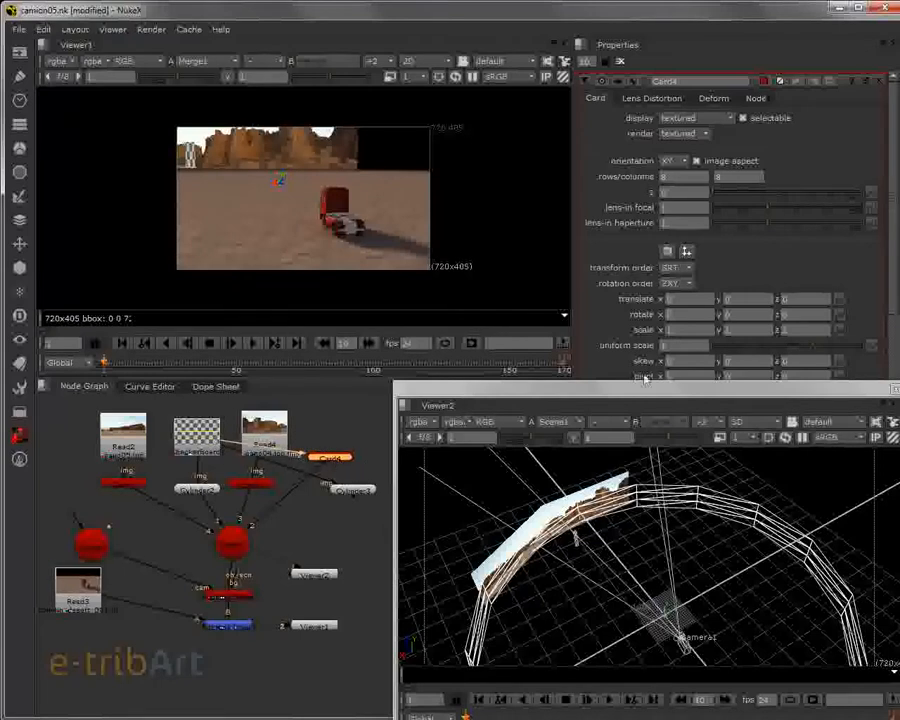
# Step: Set the checkered card's uniform scale to 800 and move it onto the cylinder ring beside the rock-formation card
pyautogui.write('800')
pyautogui.press('Return')
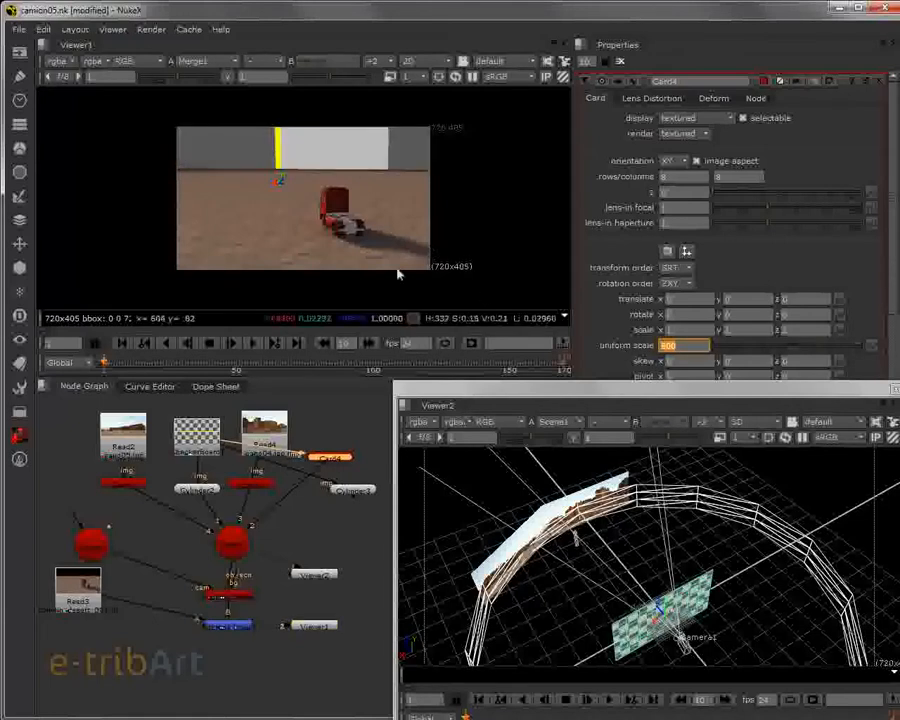
pyautogui.moveTo(657, 607); pyautogui.dragTo(698, 512)
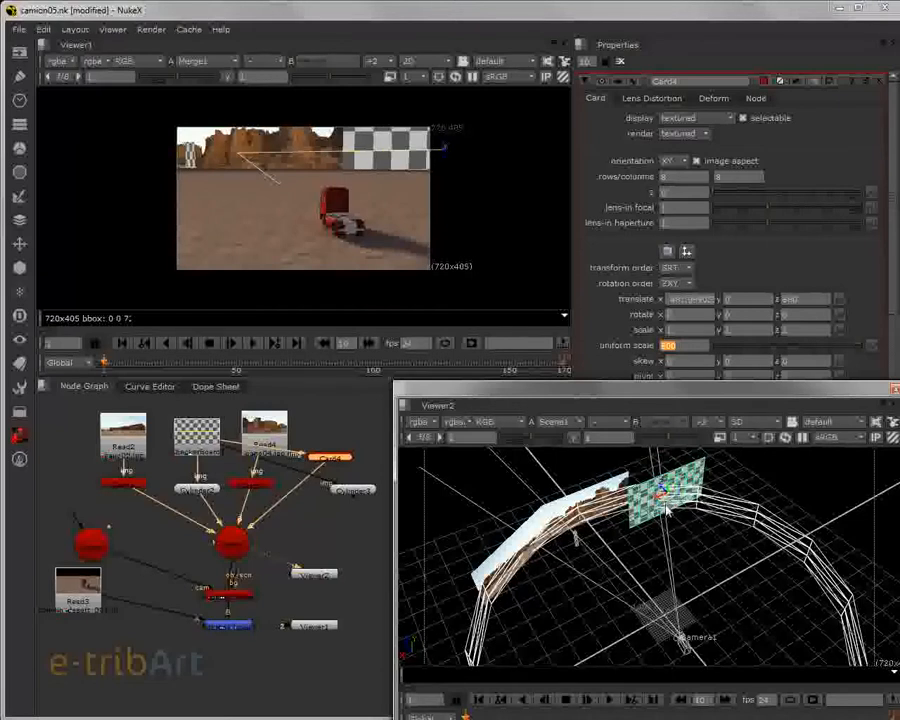
# Step: Move the floating 3D viewer over the main 2D viewer and enlarge it to show the cards and cylinder ring
pyautogui.keyDown('alt'); pyautogui.moveTo(673, 540); pyautogui.dragTo(637, 565); pyautogui.keyUp('alt')
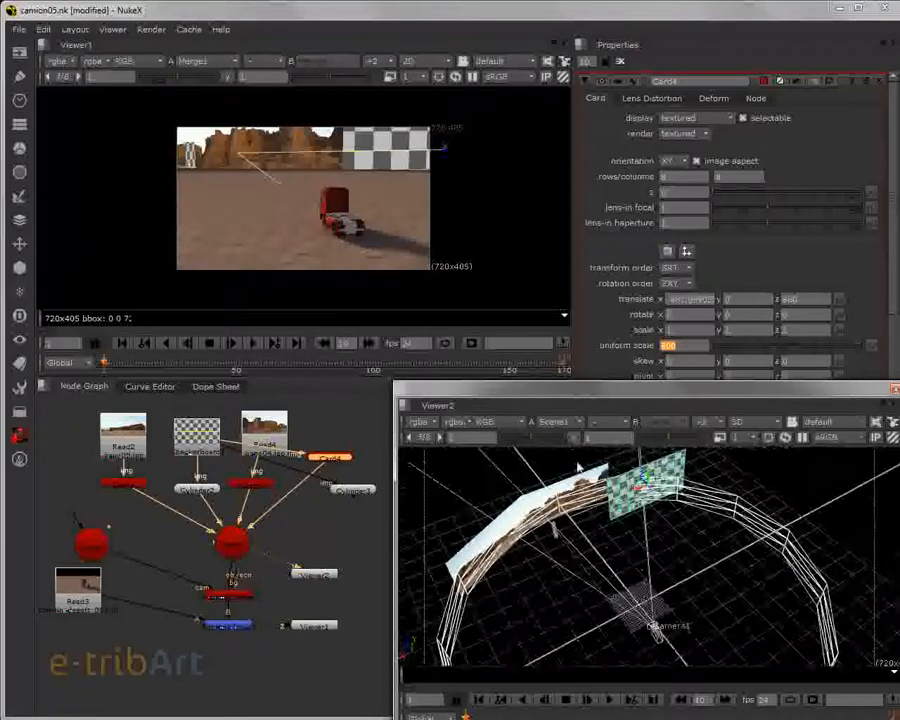
pyautogui.moveTo(541, 389); pyautogui.dragTo(132, 42)
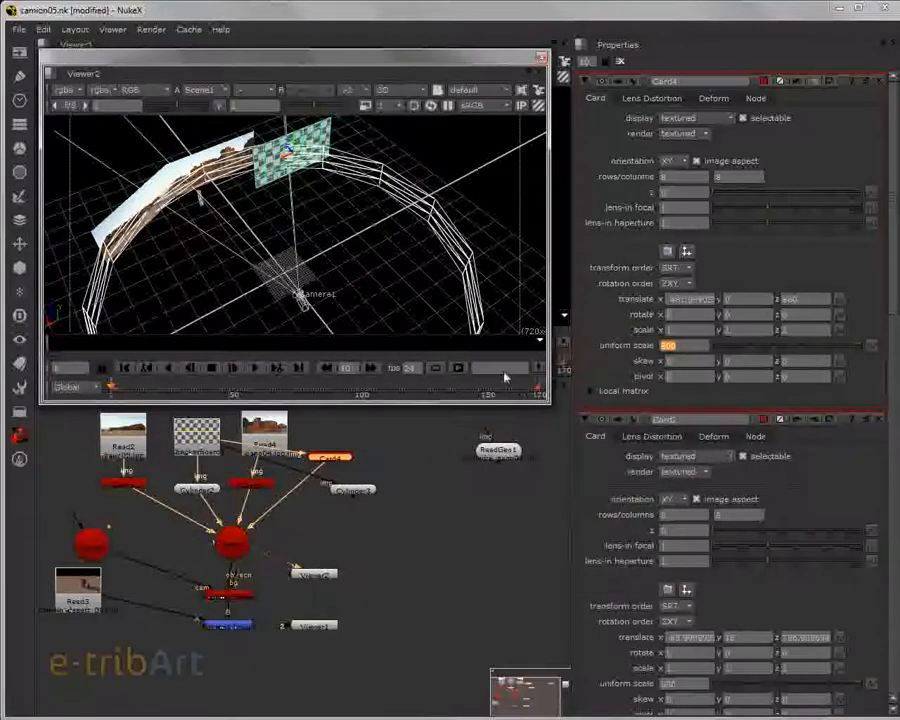
pyautogui.moveTo(546, 402); pyautogui.dragTo(838, 690)
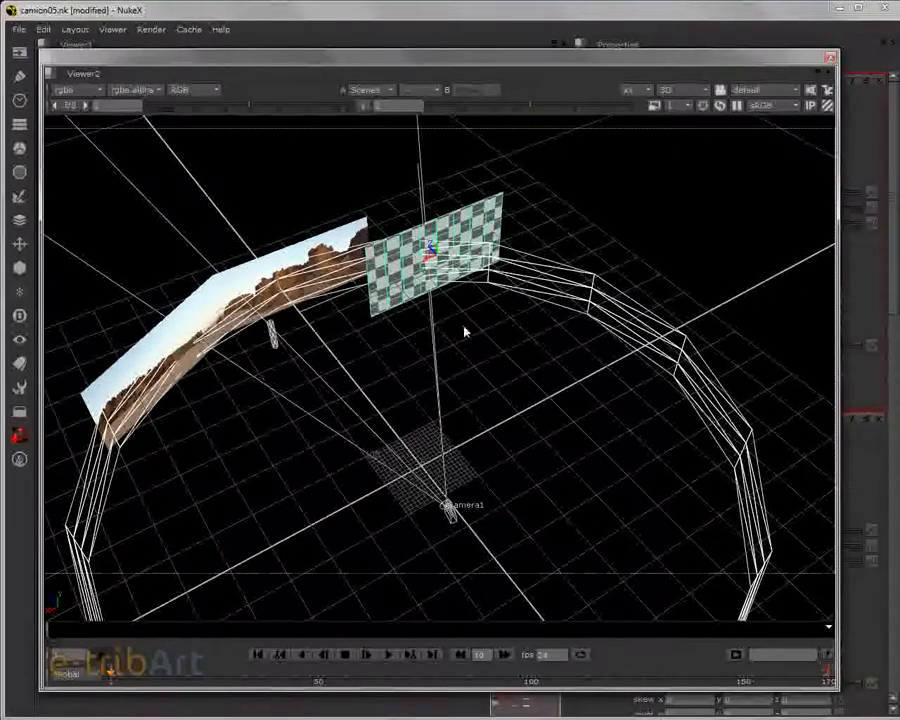